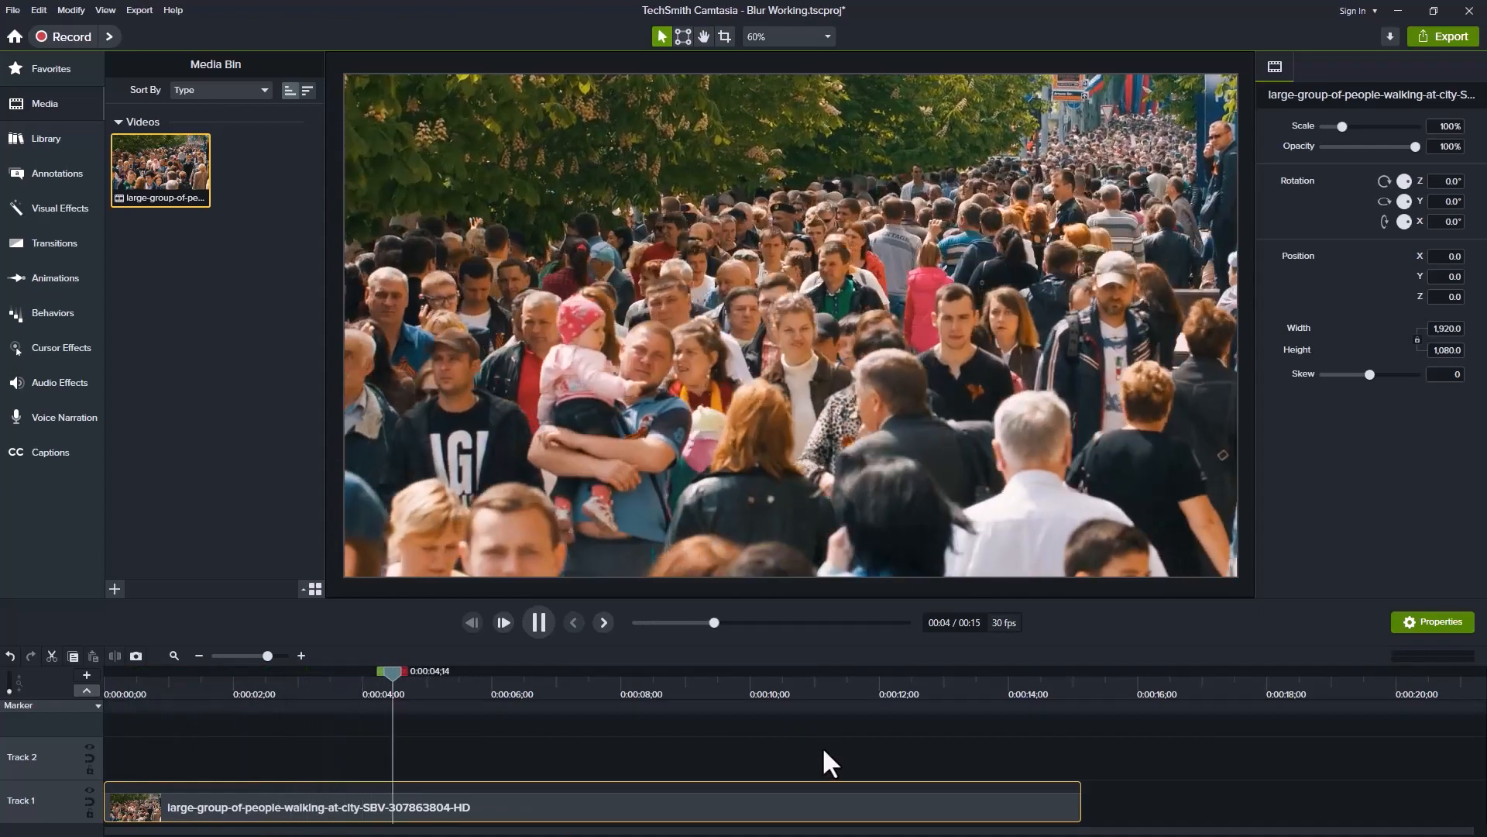
# - Pause the playback and return the playhead to the start of the timeline
pyautogui.press('space')
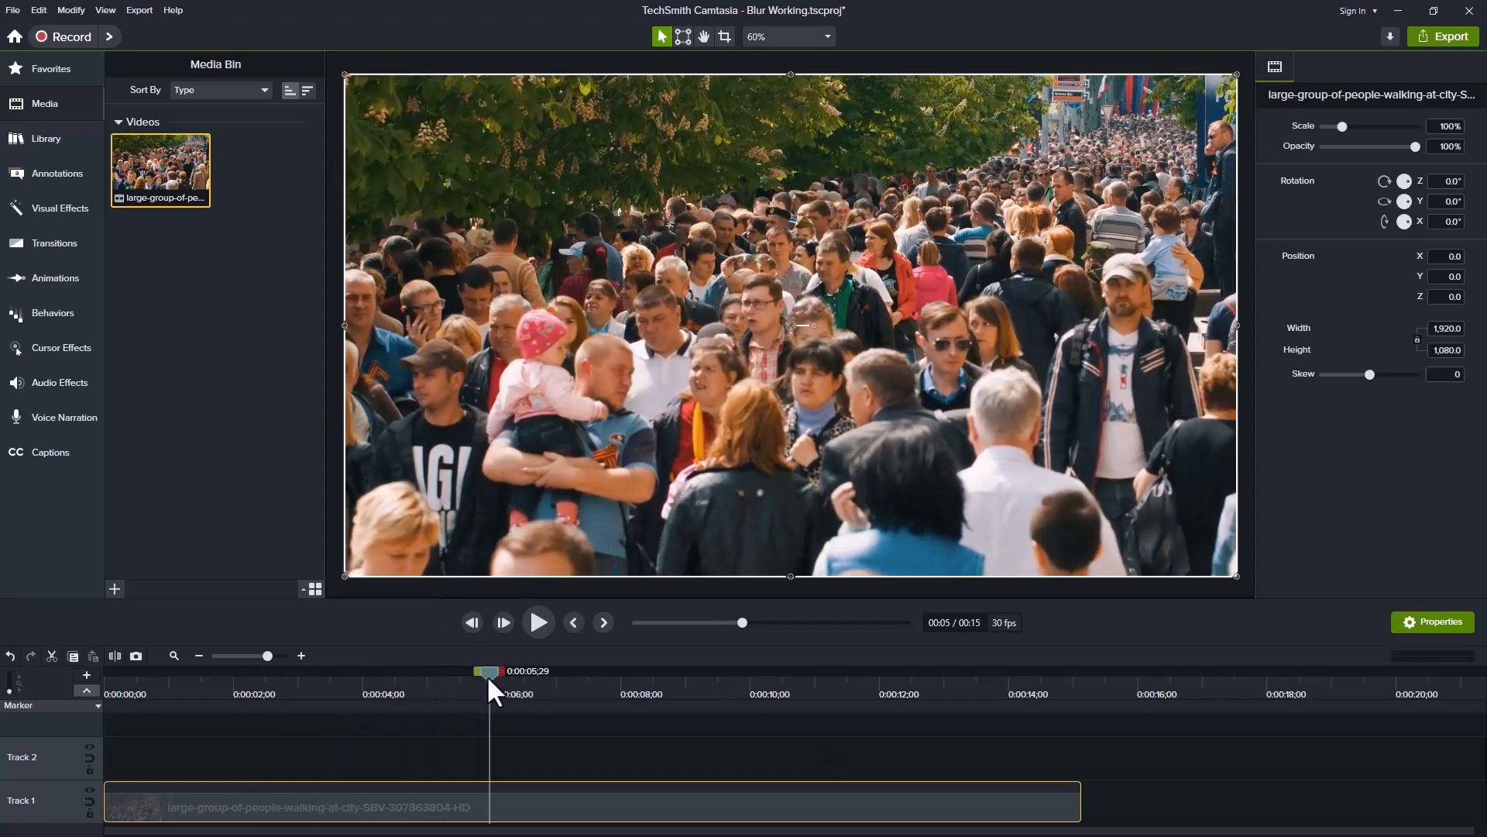
pyautogui.moveTo(486, 675); pyautogui.dragTo(34, 741)
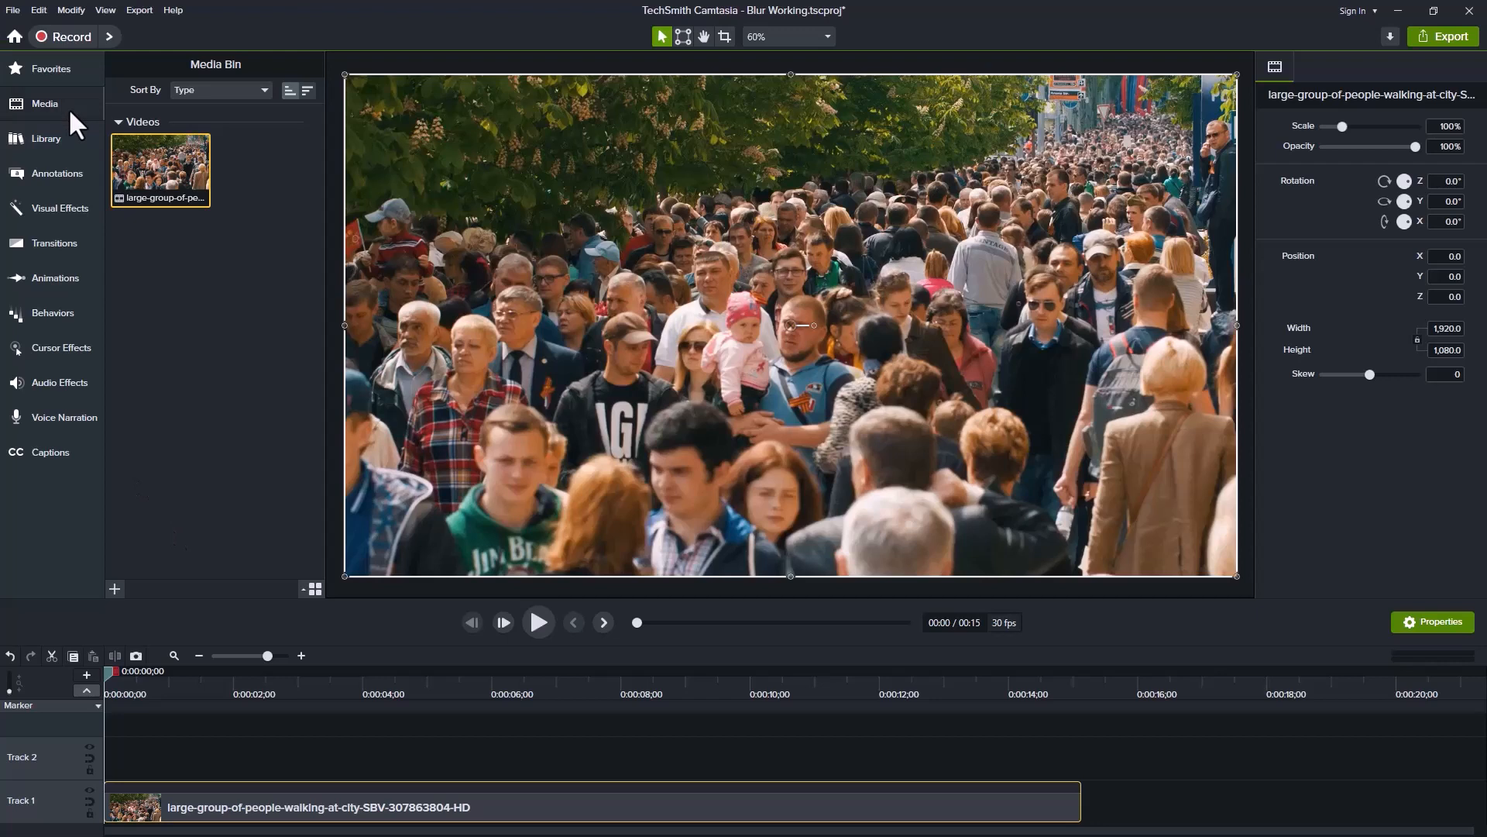
# - Add a Blur annotation at the beginning of Track 2, above the crowd video
pyautogui.click(56, 177)
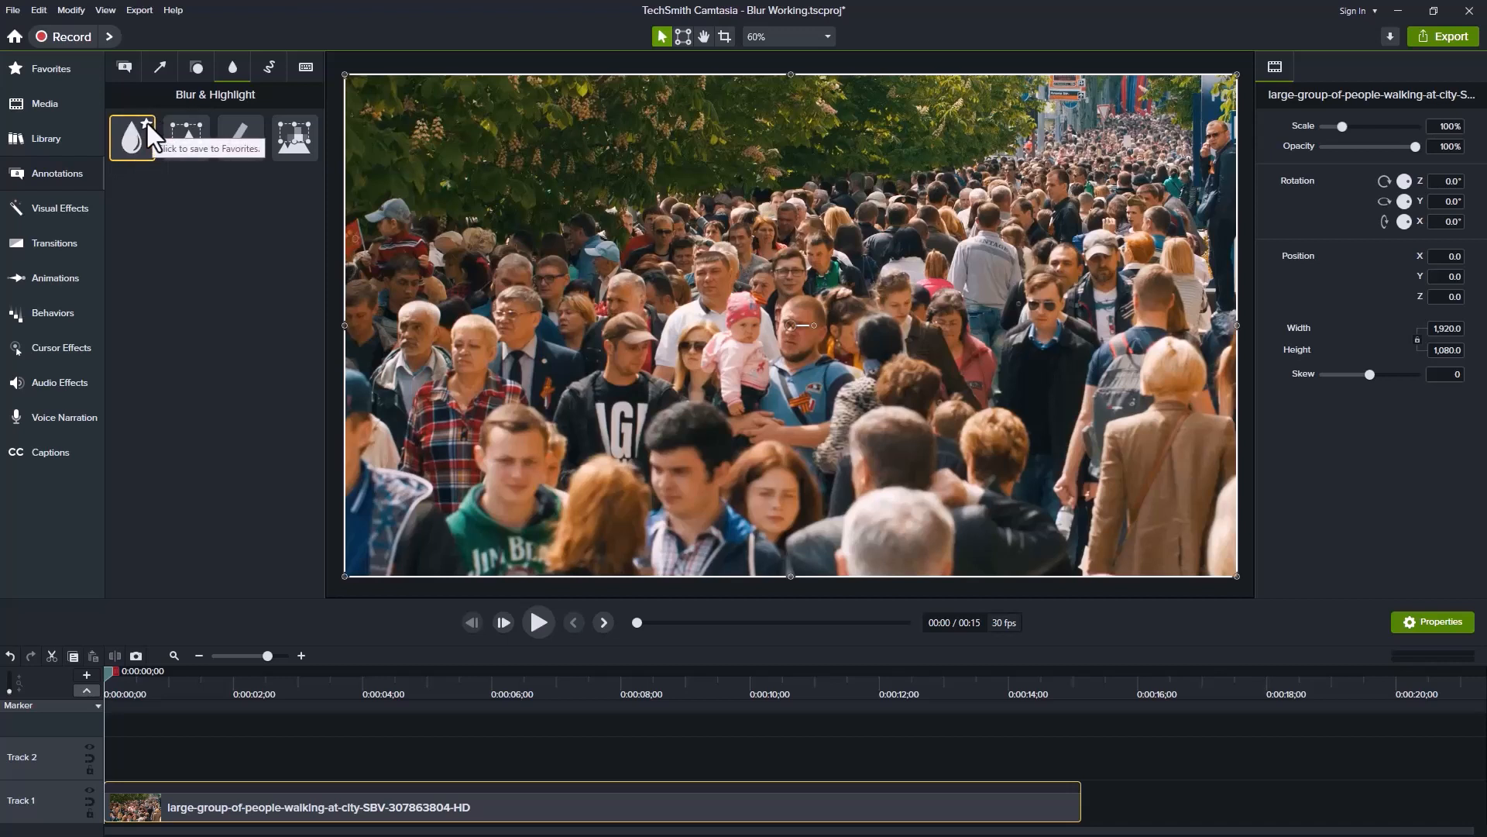
pyautogui.click(146, 122)
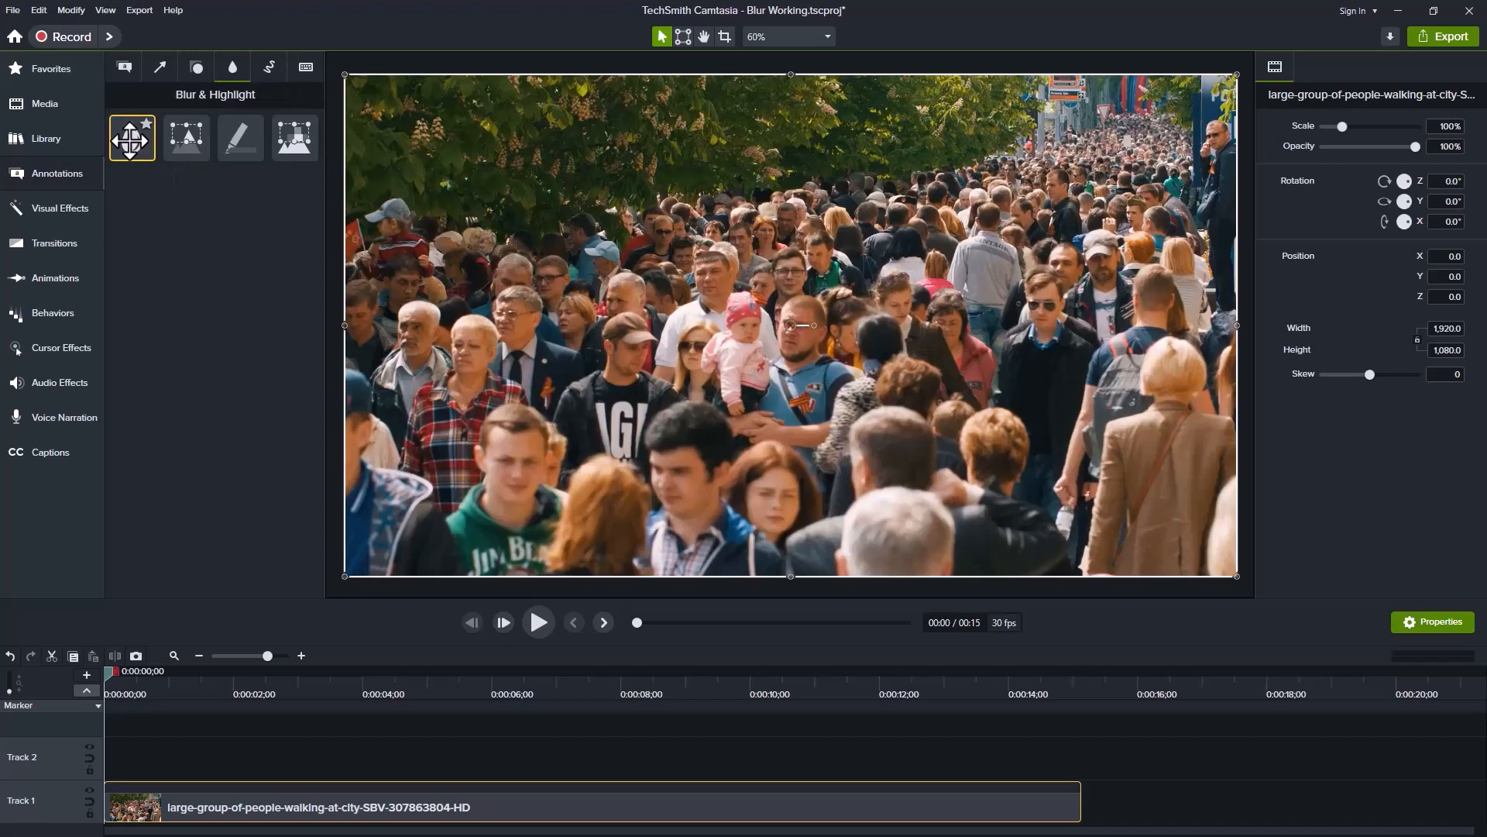
pyautogui.moveTo(130, 140); pyautogui.dragTo(180, 764)
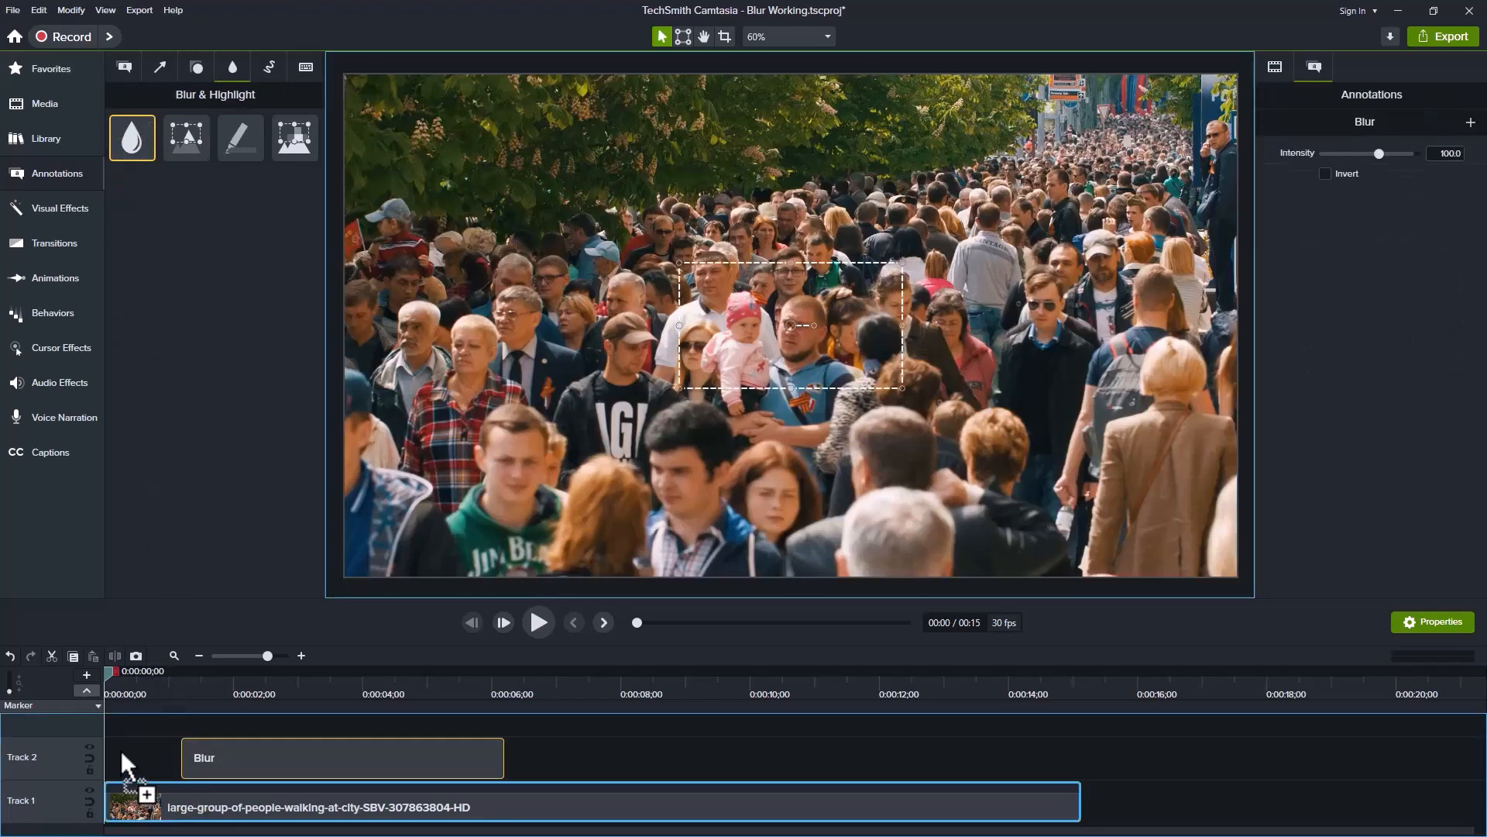
pyautogui.moveTo(82, 756); pyautogui.dragTo(81, 753)
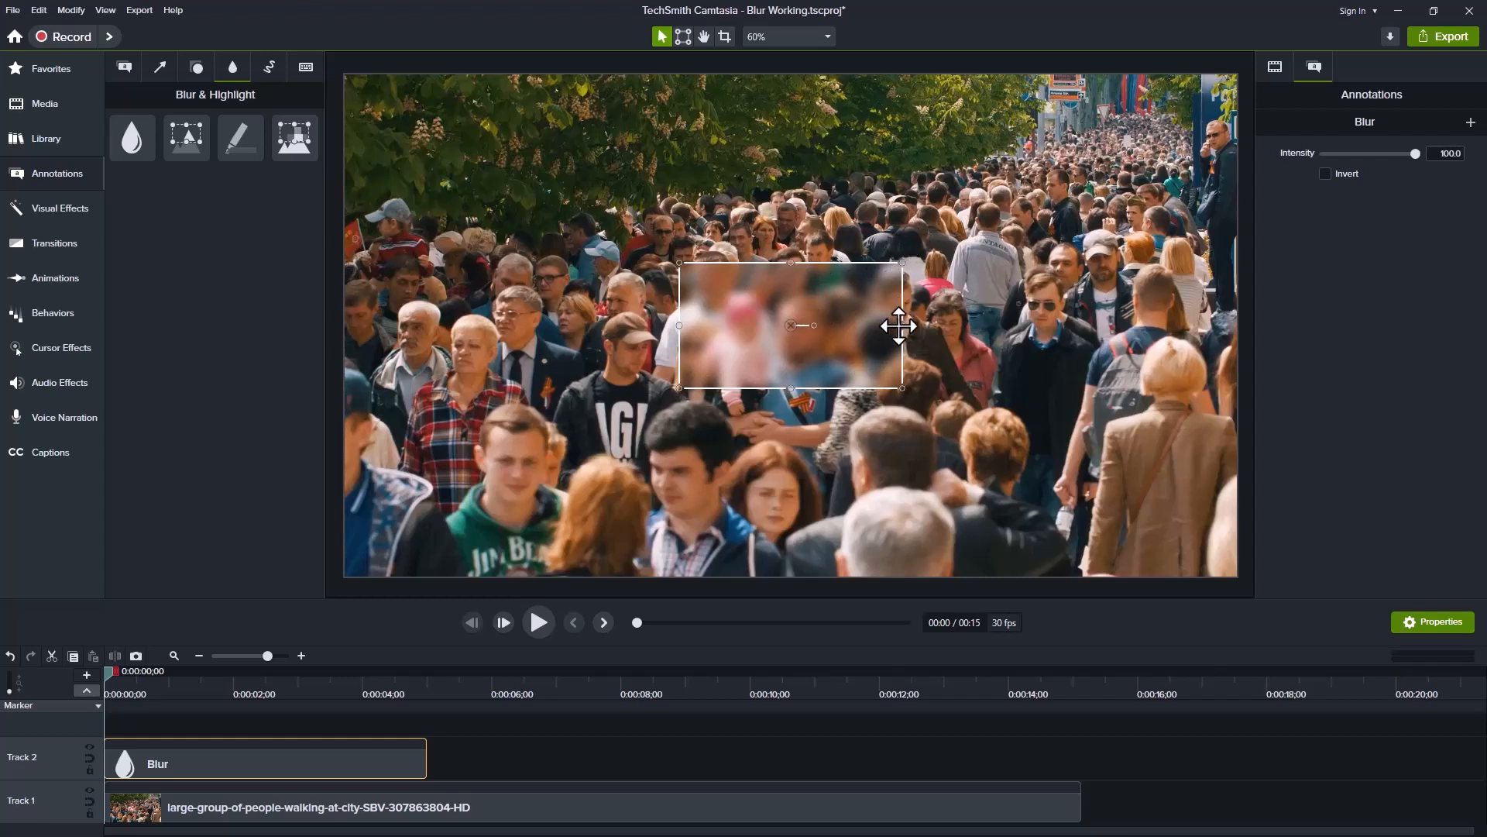
# - Shrink the blur annotation on all four sides so it covers only the face of the man holding the child
pyautogui.moveTo(903, 325); pyautogui.dragTo(834, 332)
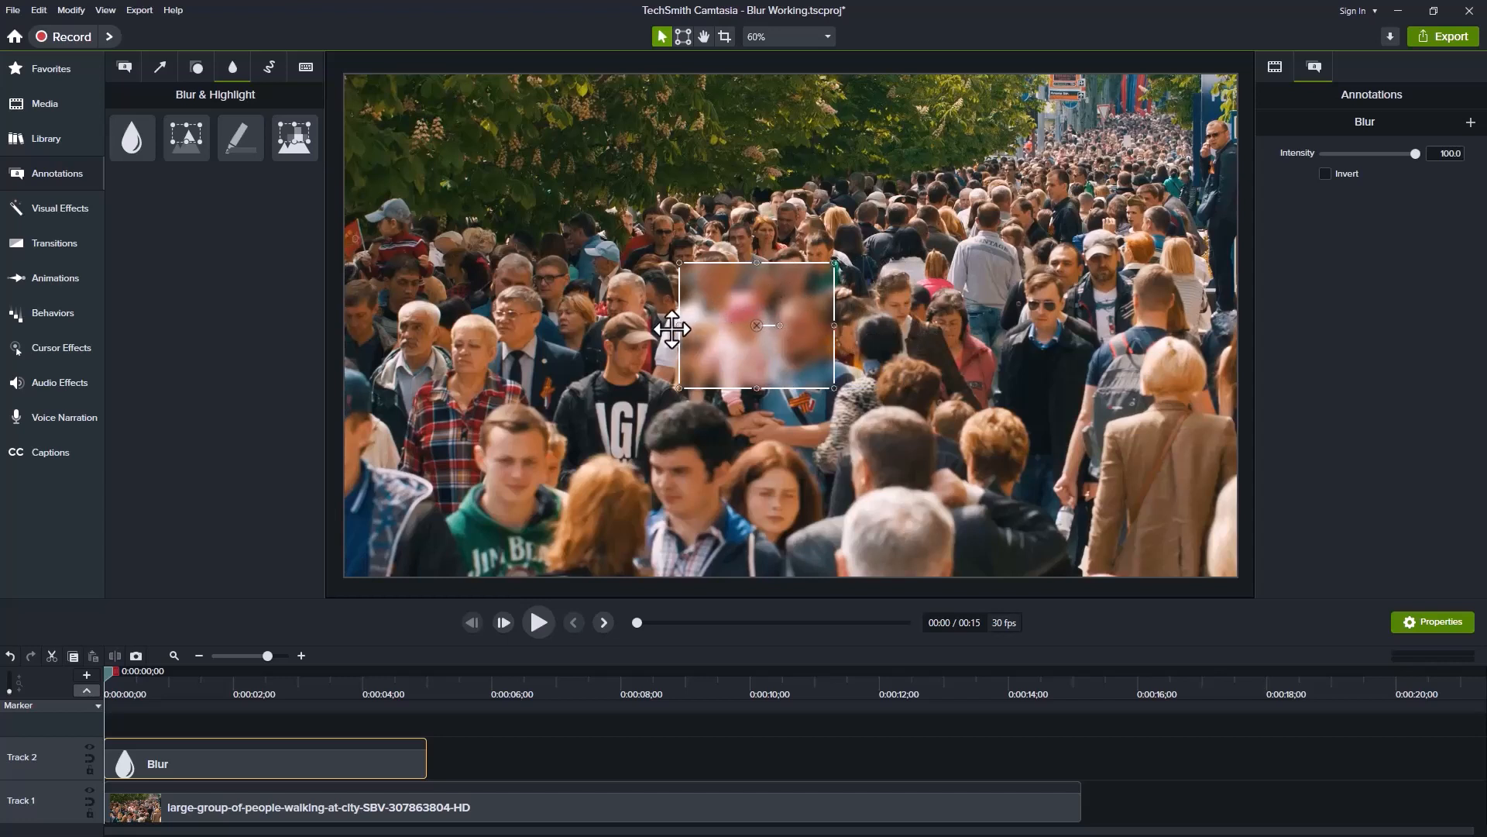
pyautogui.moveTo(693, 325); pyautogui.dragTo(764, 325)
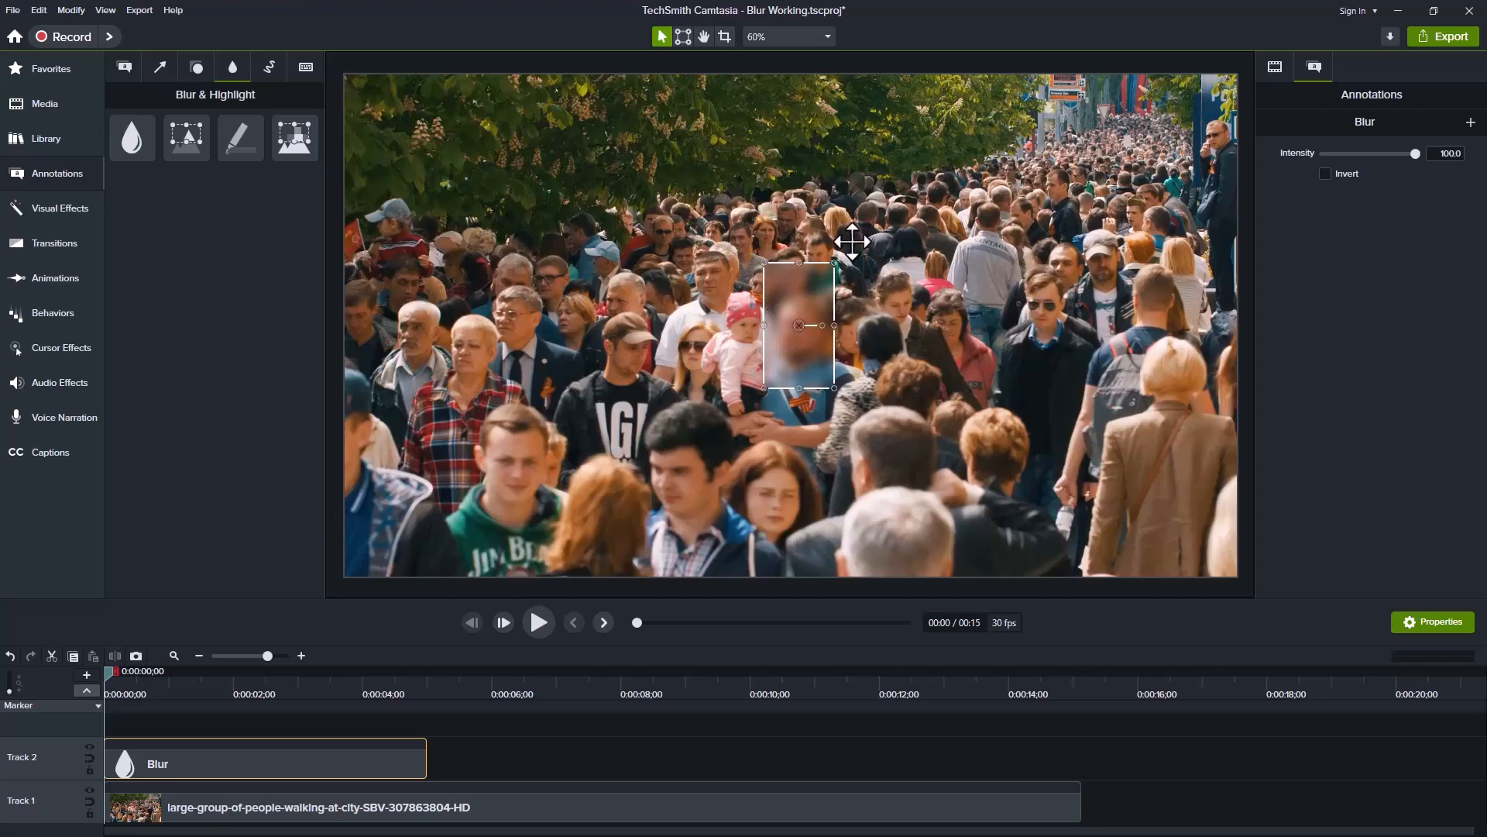
pyautogui.moveTo(800, 264); pyautogui.dragTo(799, 278)
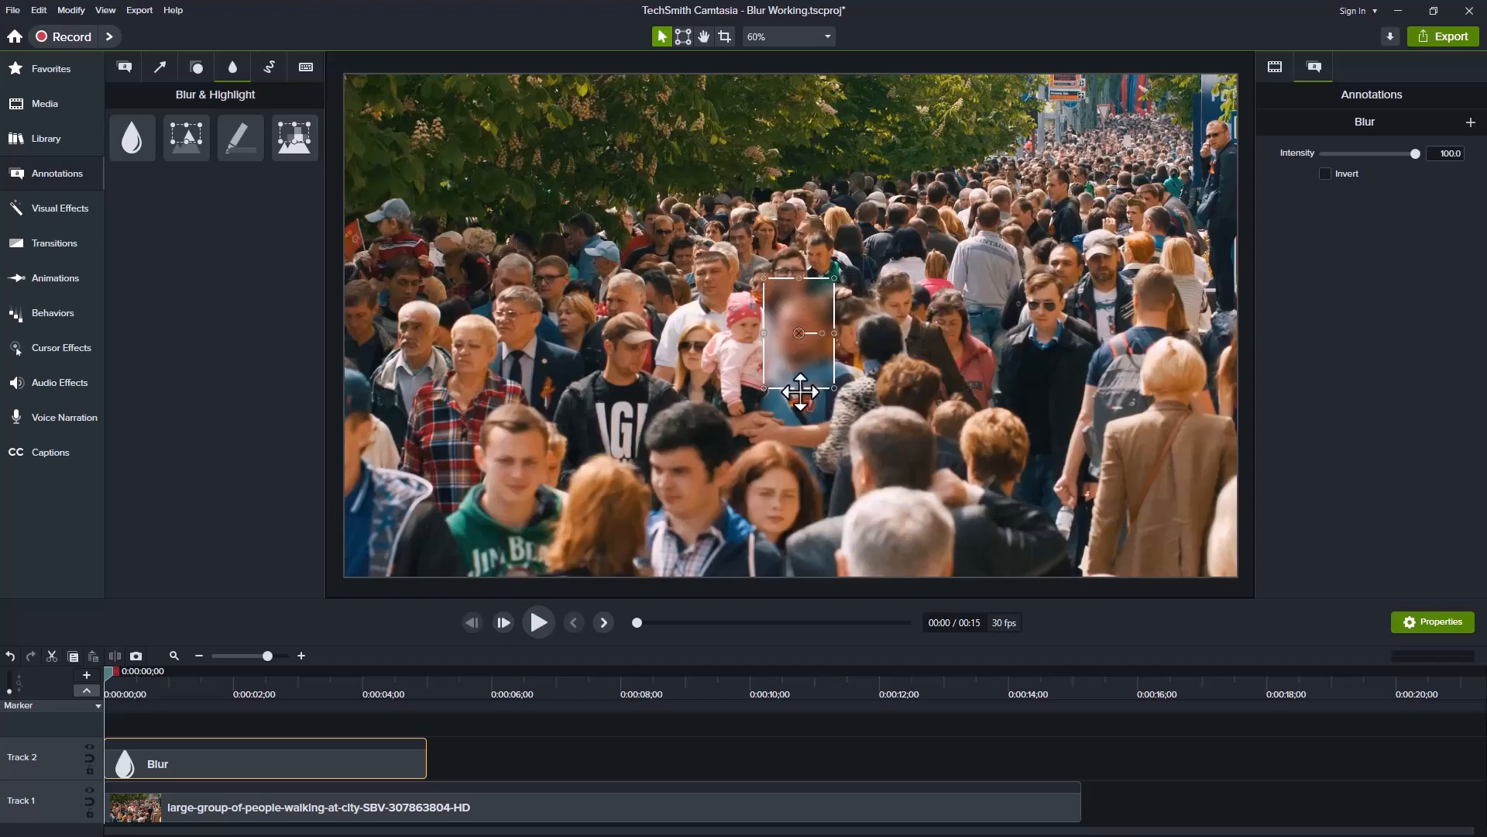
pyautogui.moveTo(798, 388); pyautogui.dragTo(798, 378)
# - Set the blur annotation's intensity to 59.3, and delete the annotation from Track 2
pyautogui.moveTo(1415, 152); pyautogui.dragTo(1375, 158)
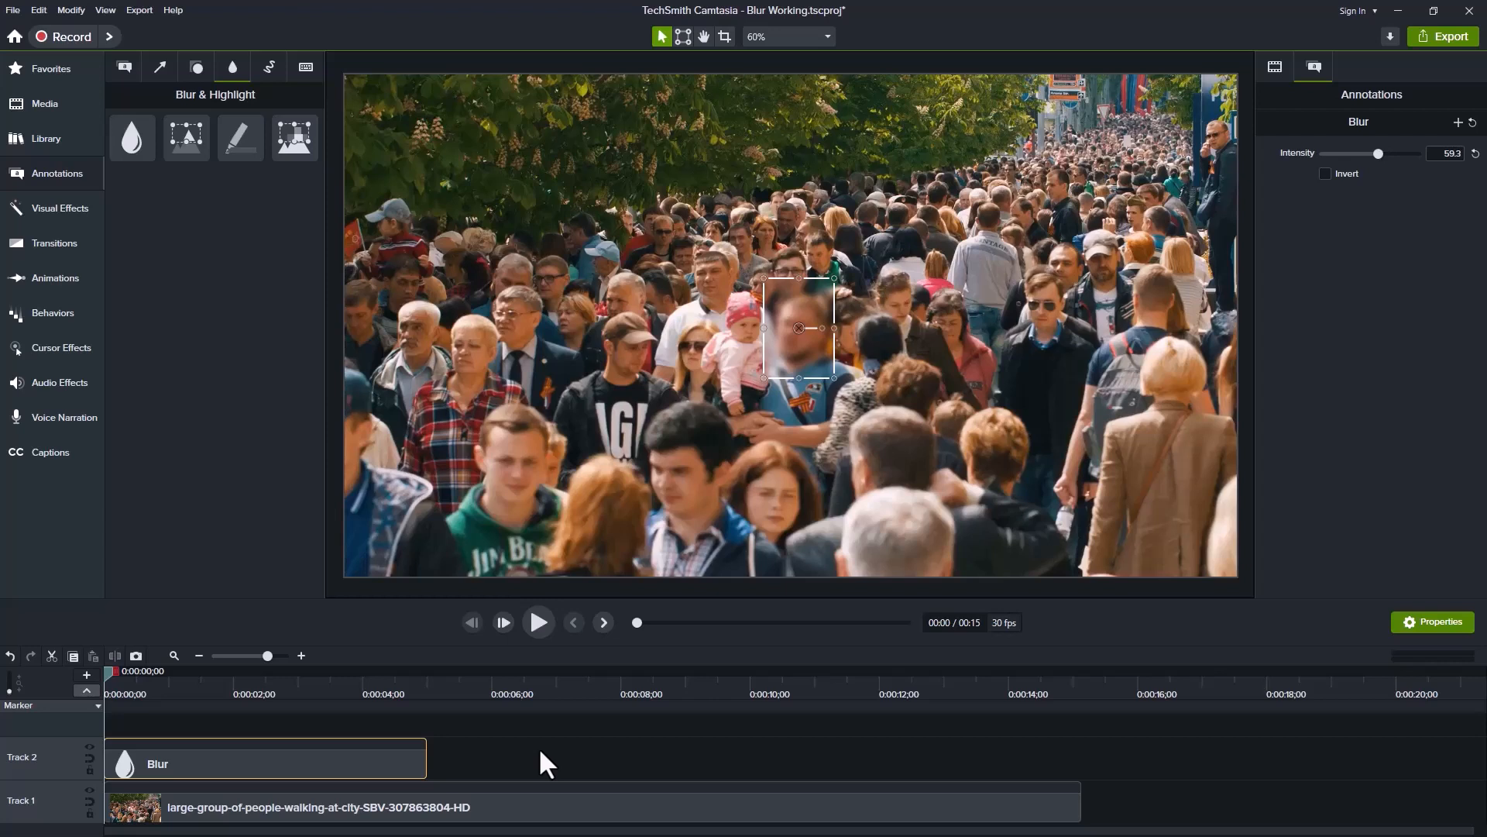
pyautogui.press('Delete')
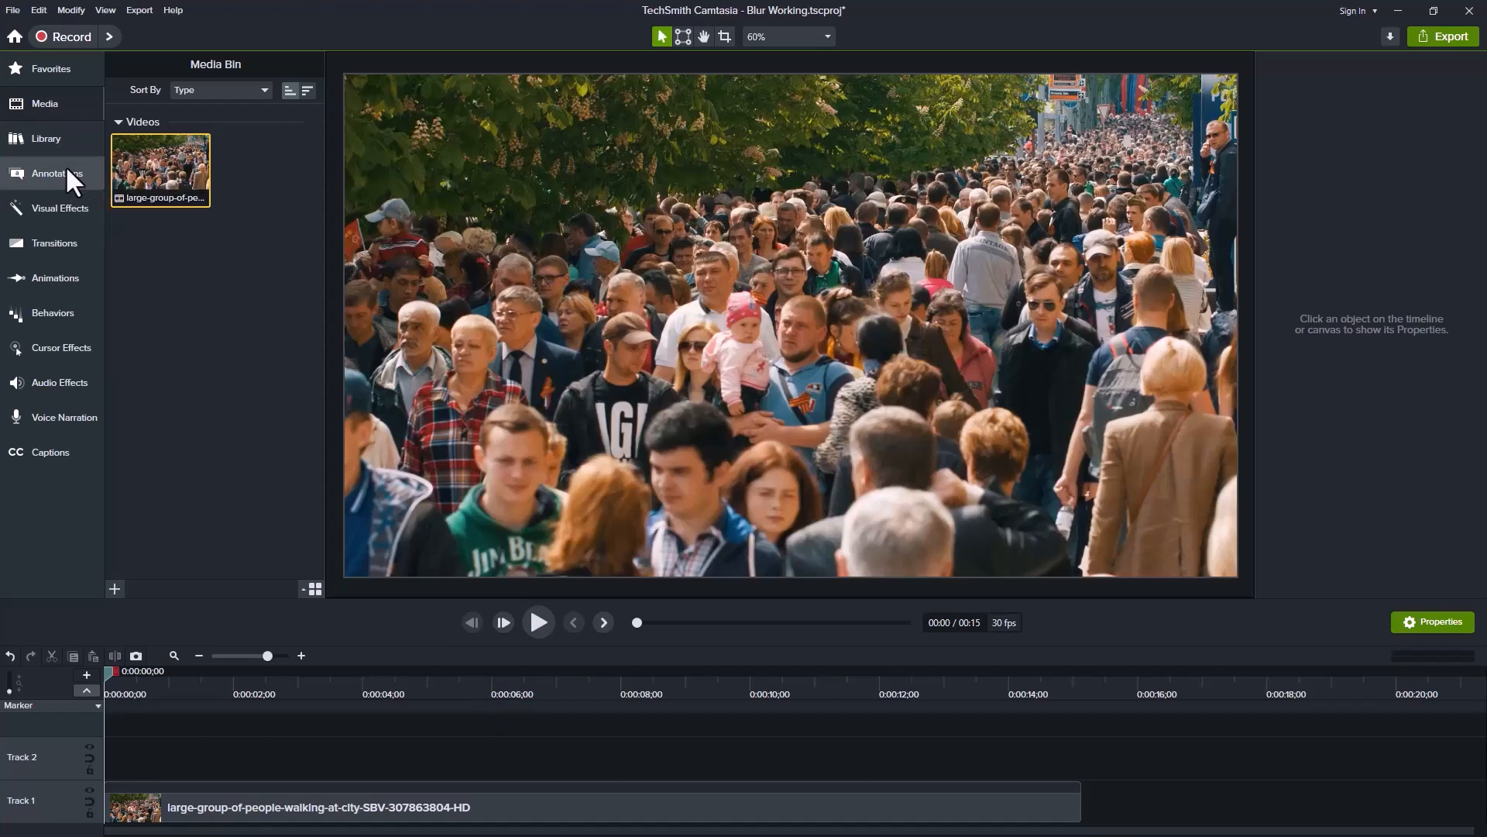
# - Apply the Blur Region visual effect to the crowd clip on Track 1, and briefly show its effect bar on the clip
pyautogui.click(59, 208)
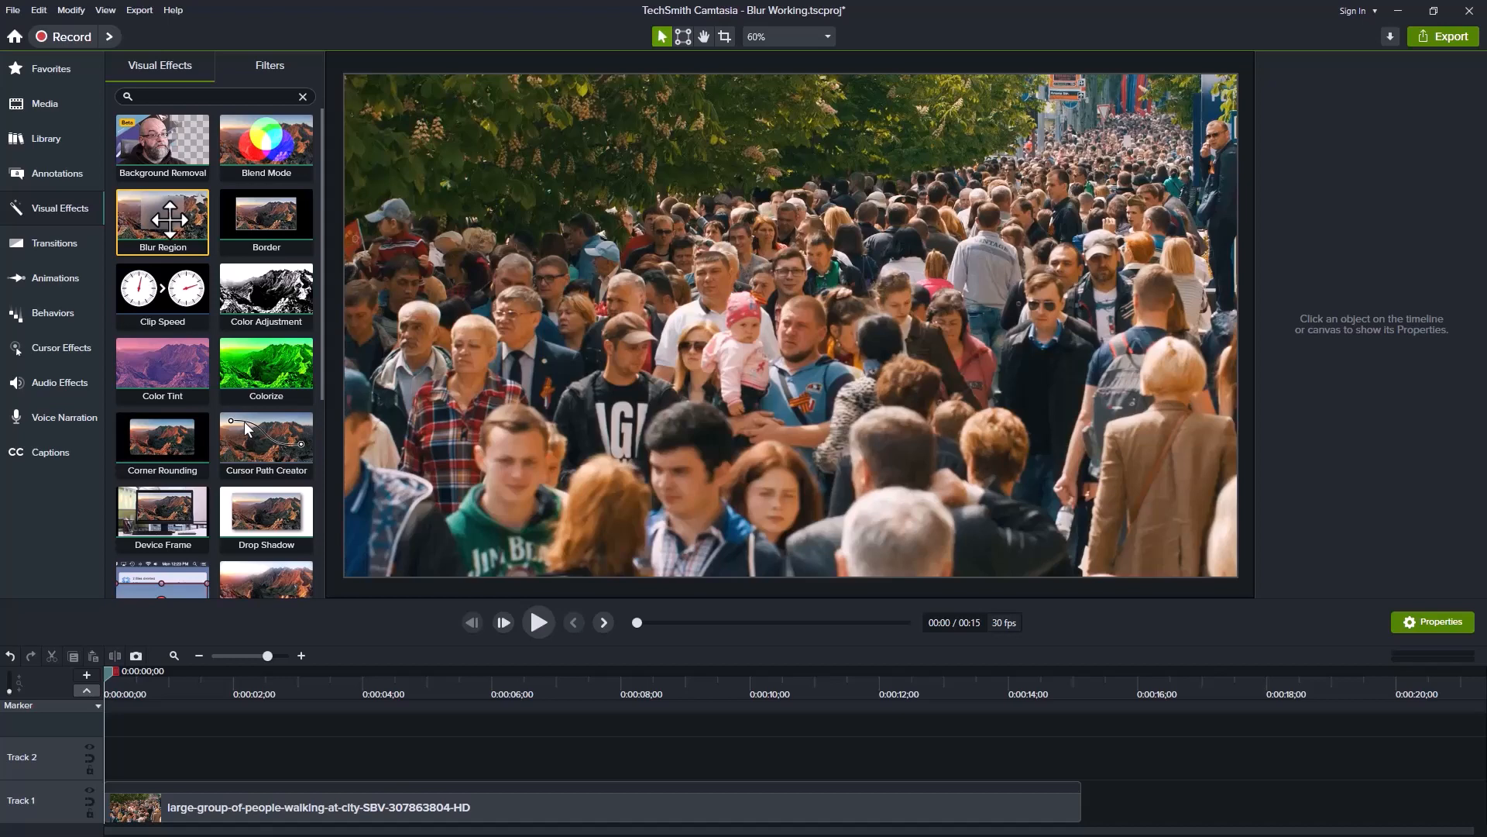
pyautogui.moveTo(170, 219); pyautogui.dragTo(227, 797)
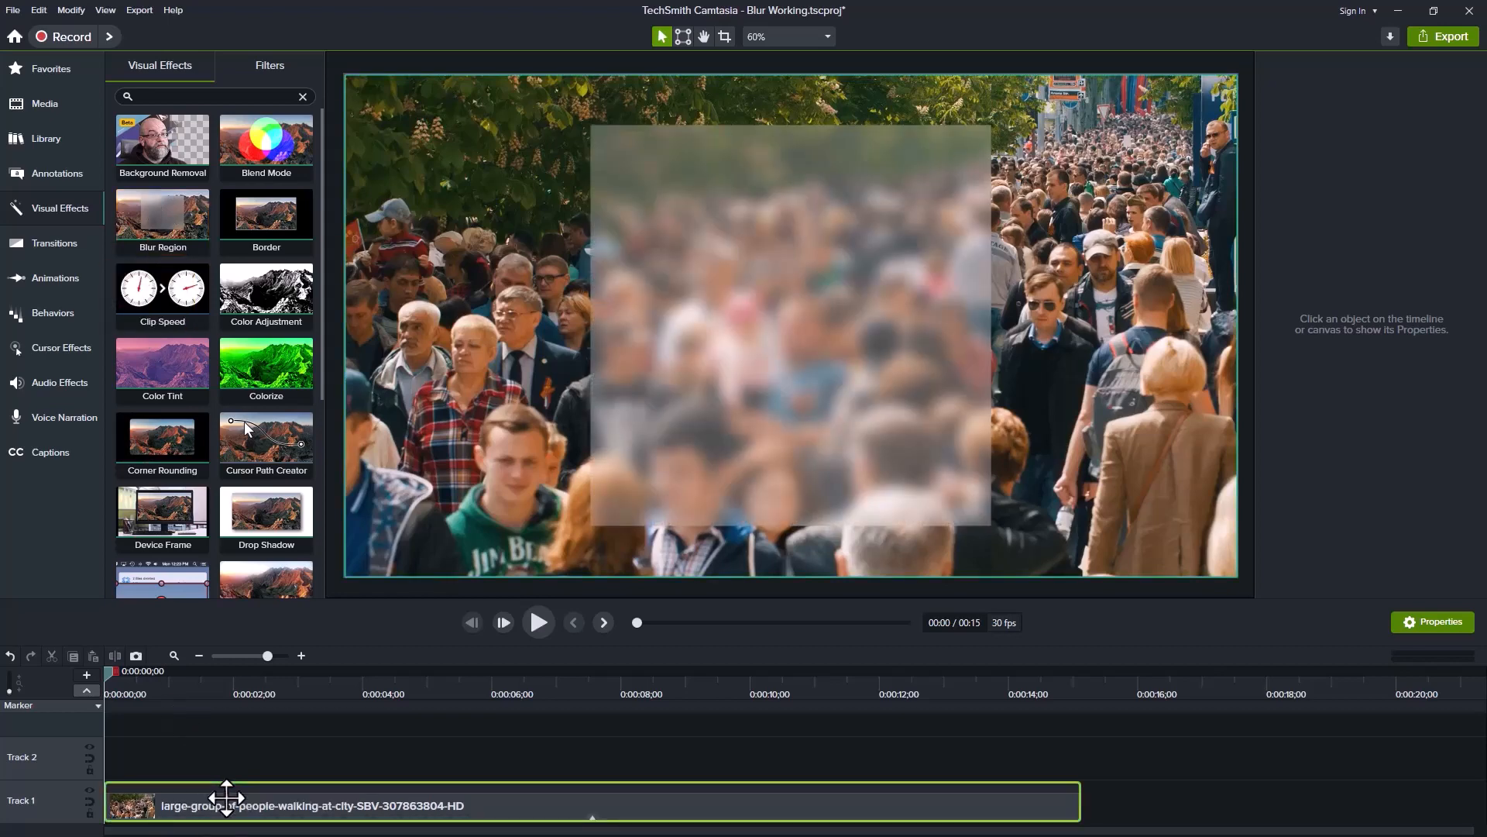
pyautogui.moveTo(226, 798); pyautogui.dragTo(725, 782)
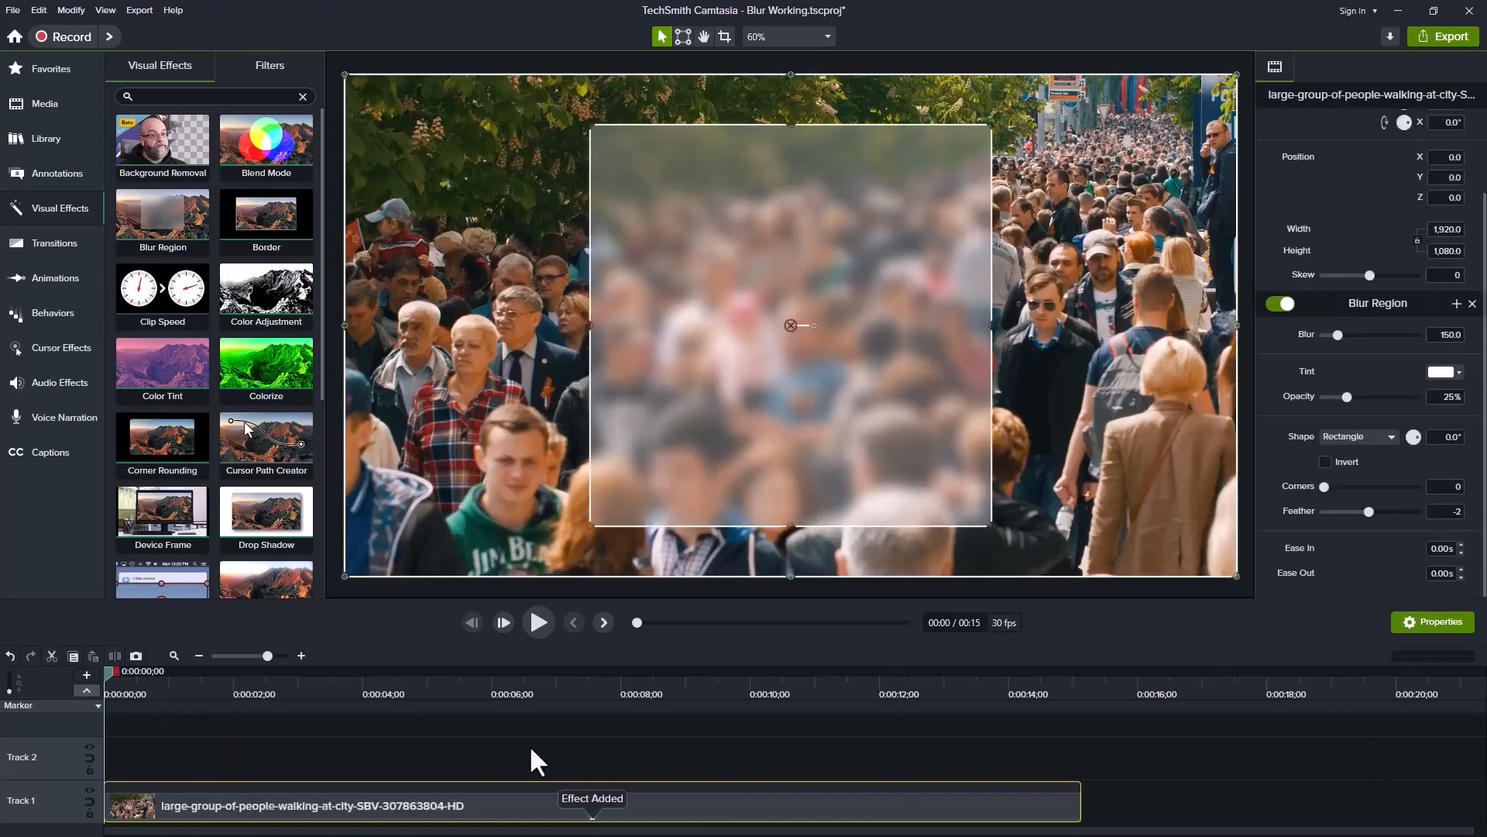
pyautogui.click(591, 819)
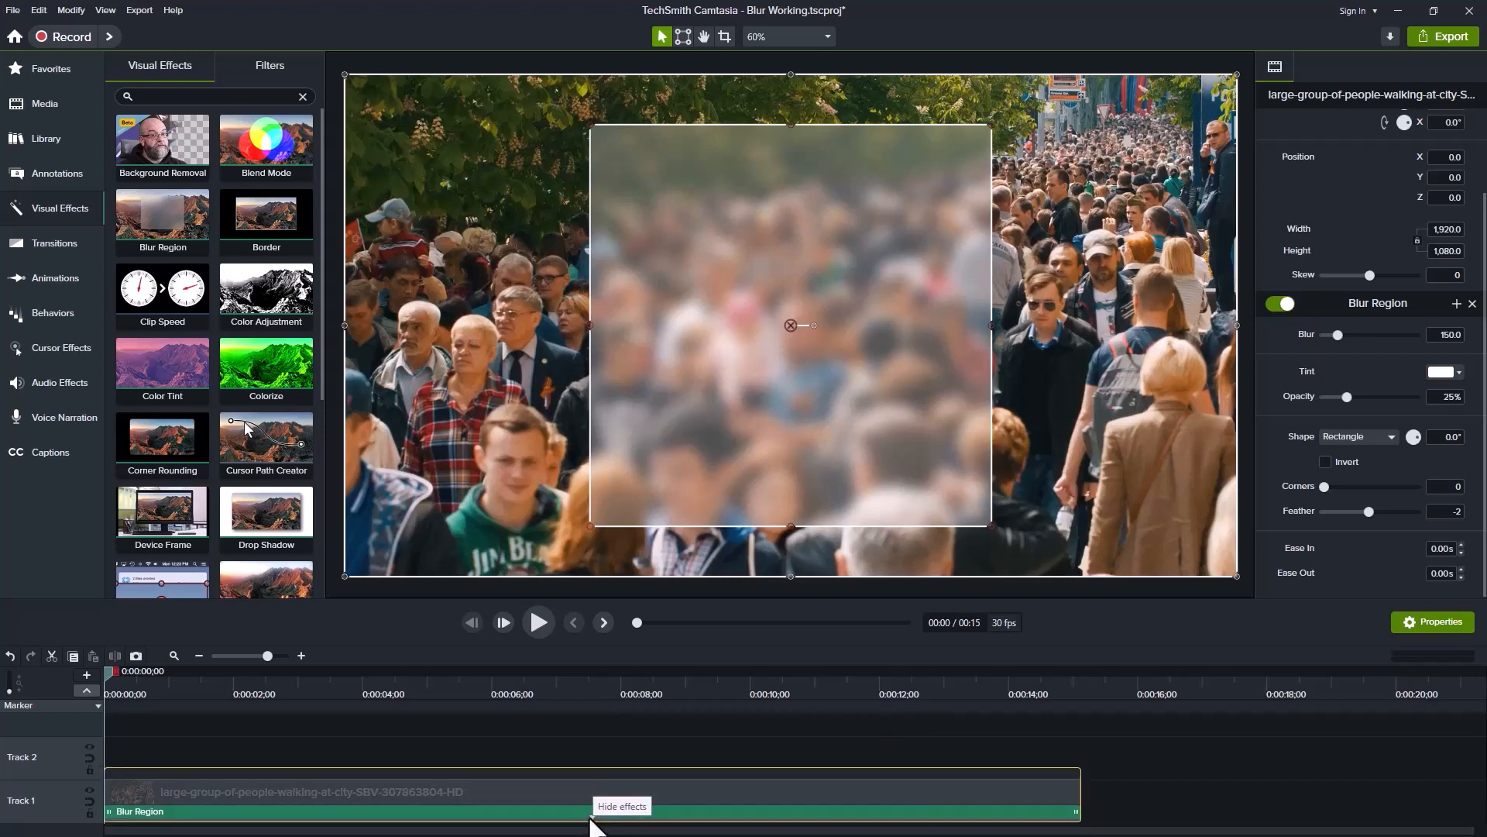
pyautogui.click(591, 821)
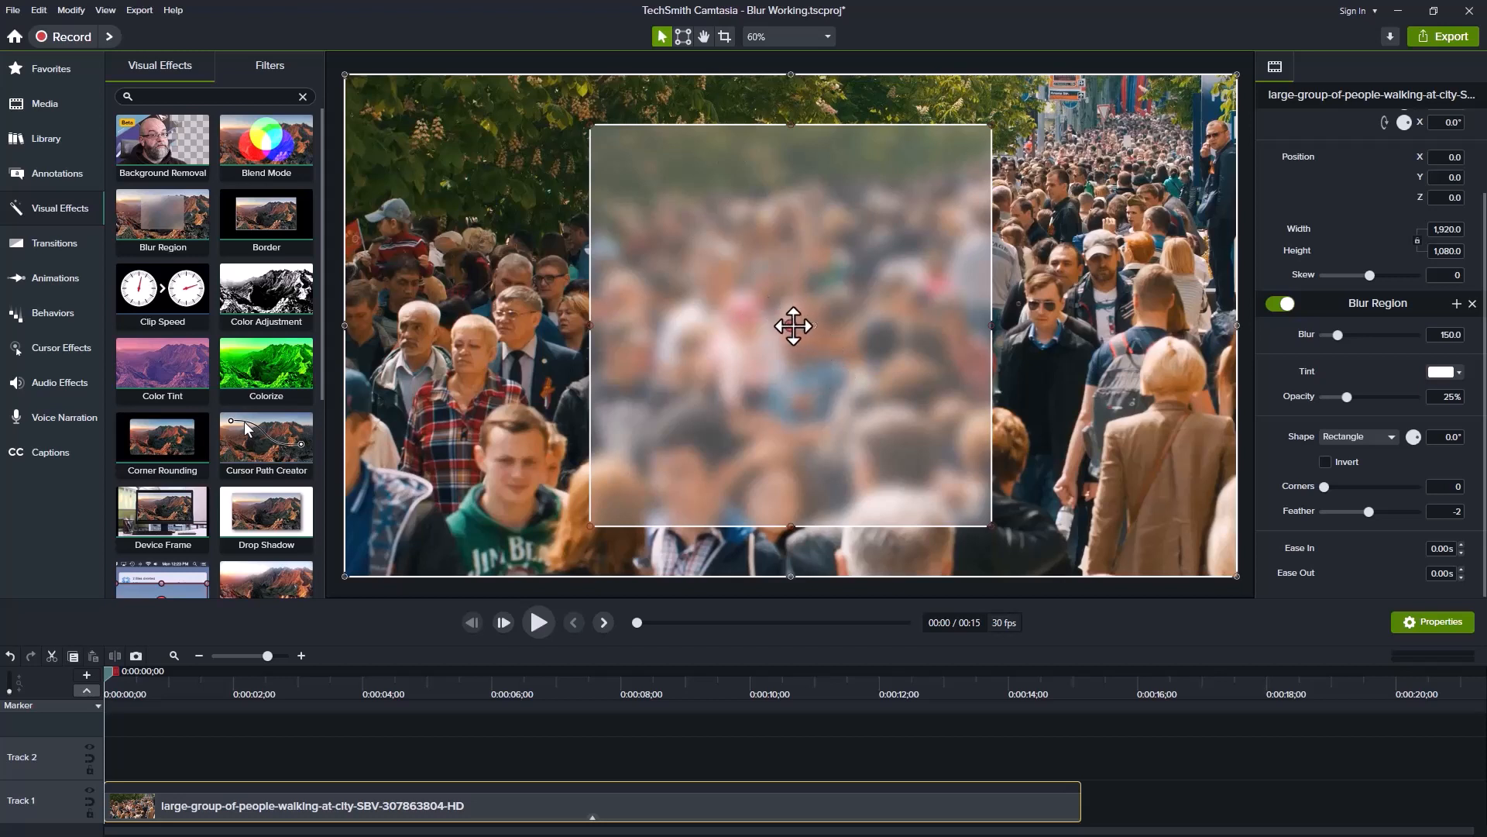
# - Shrink the blur region to the face of the man holding the child and set its blur to 59.3
pyautogui.click(790, 325)
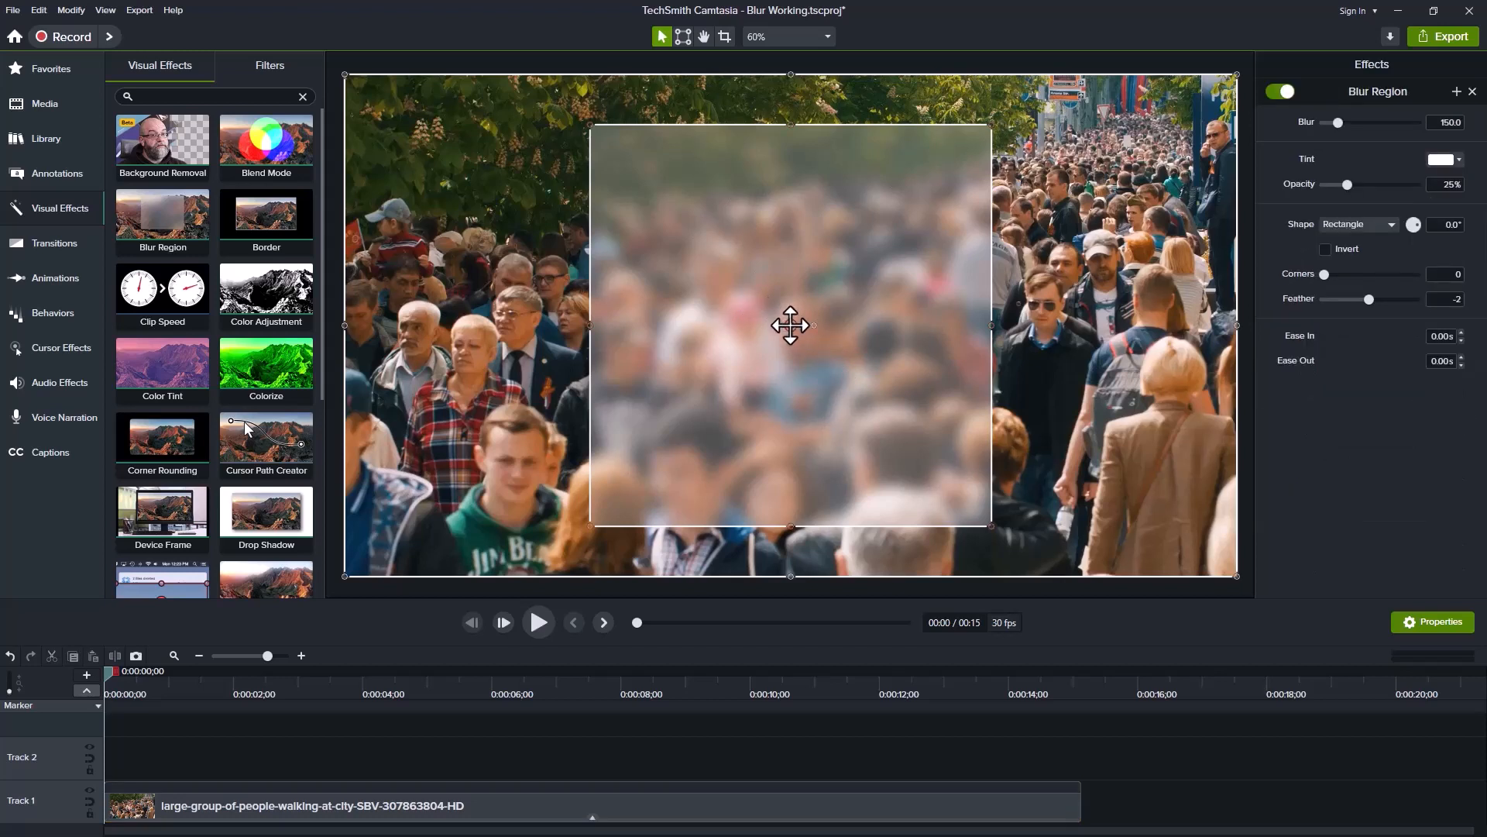
pyautogui.moveTo(777, 323)
pyautogui.mouseDown()
pyautogui.moveTo(643, 325)
pyautogui.moveTo(786, 331)
pyautogui.mouseUp()
pyautogui.click(136, 822)
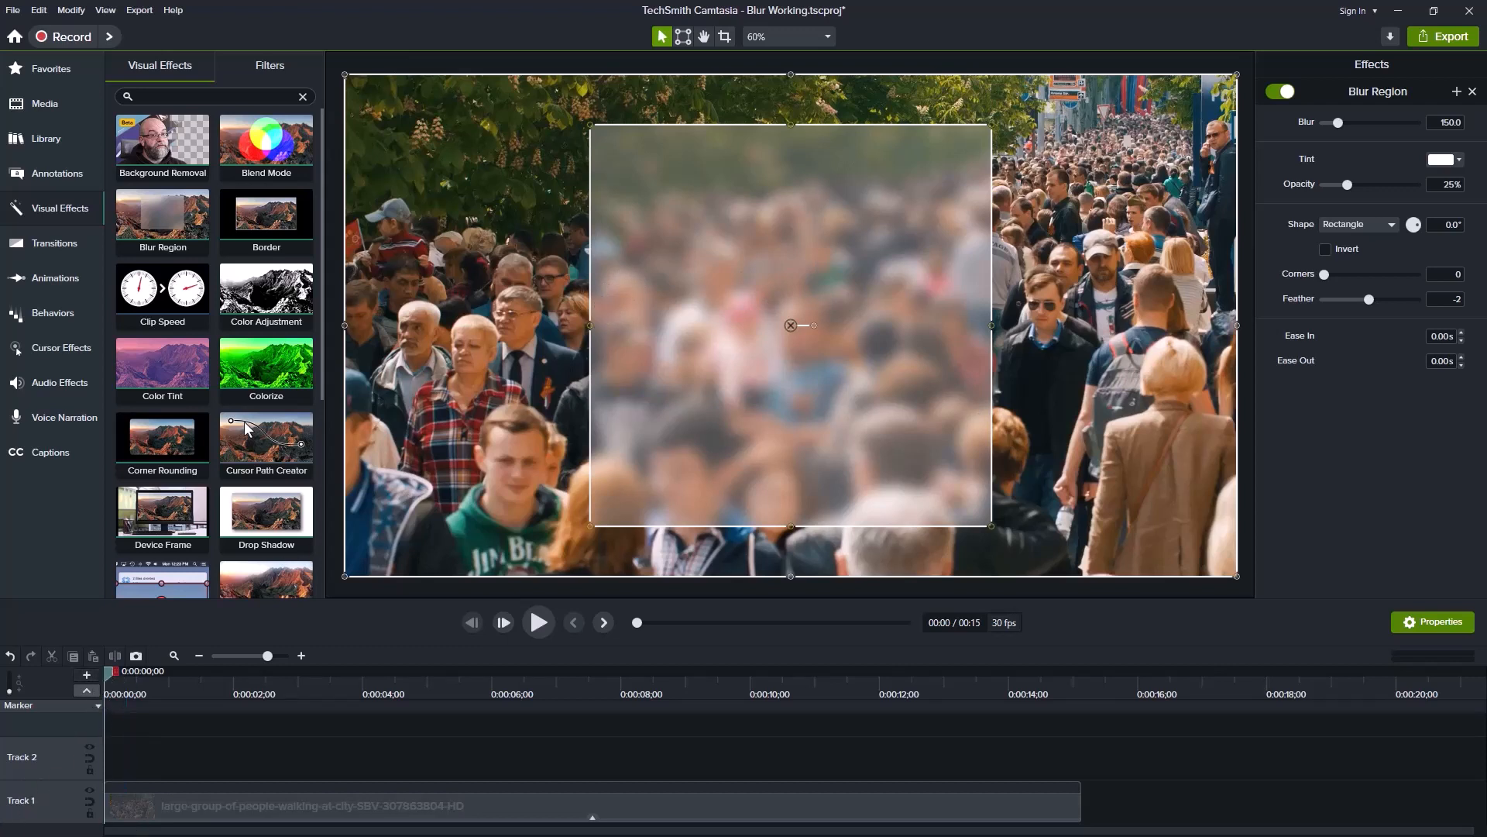
pyautogui.click(143, 819)
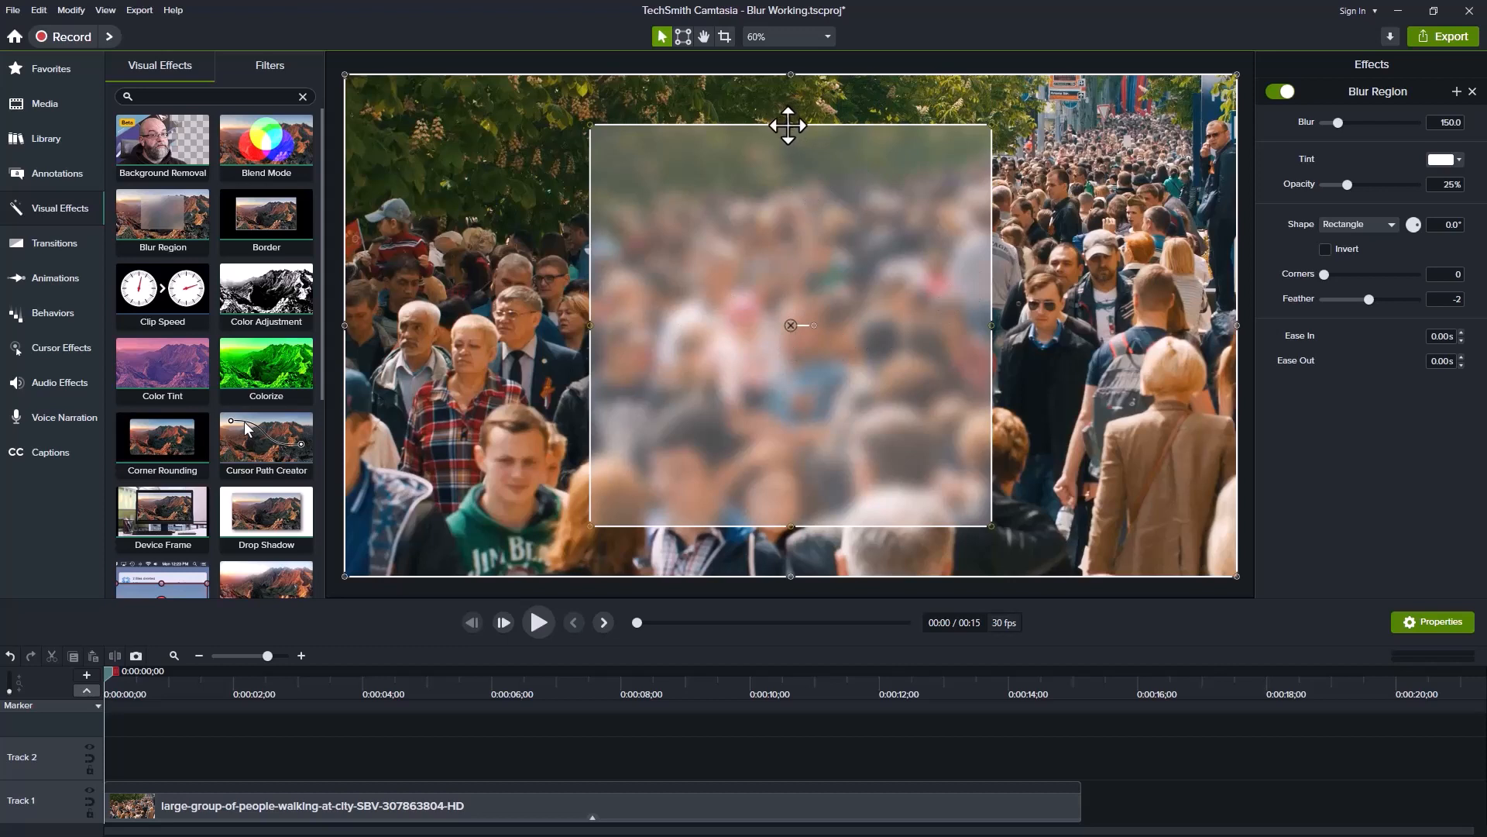
pyautogui.moveTo(787, 127); pyautogui.dragTo(792, 284)
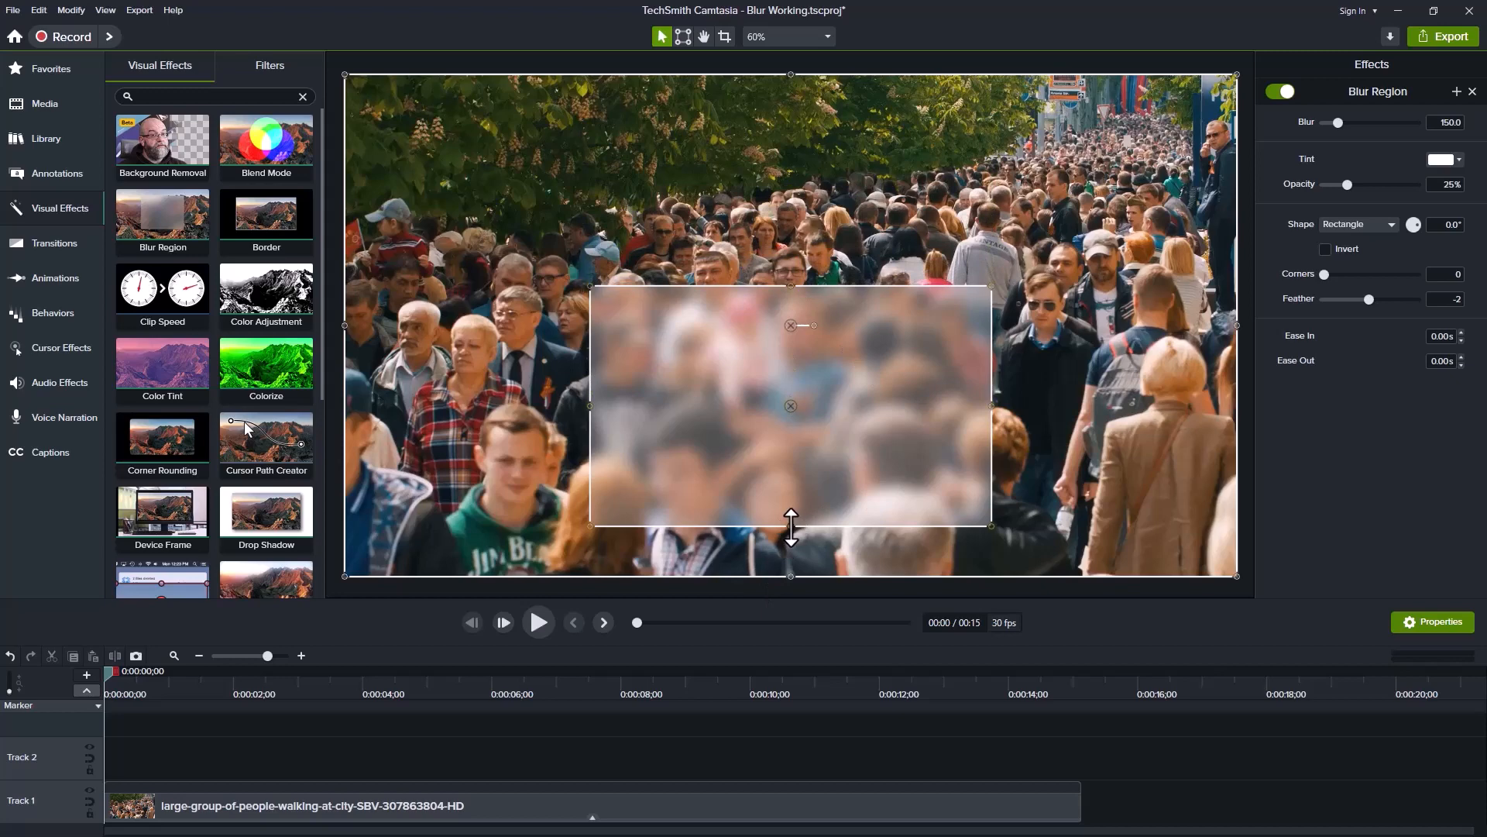
pyautogui.moveTo(791, 527); pyautogui.dragTo(783, 368)
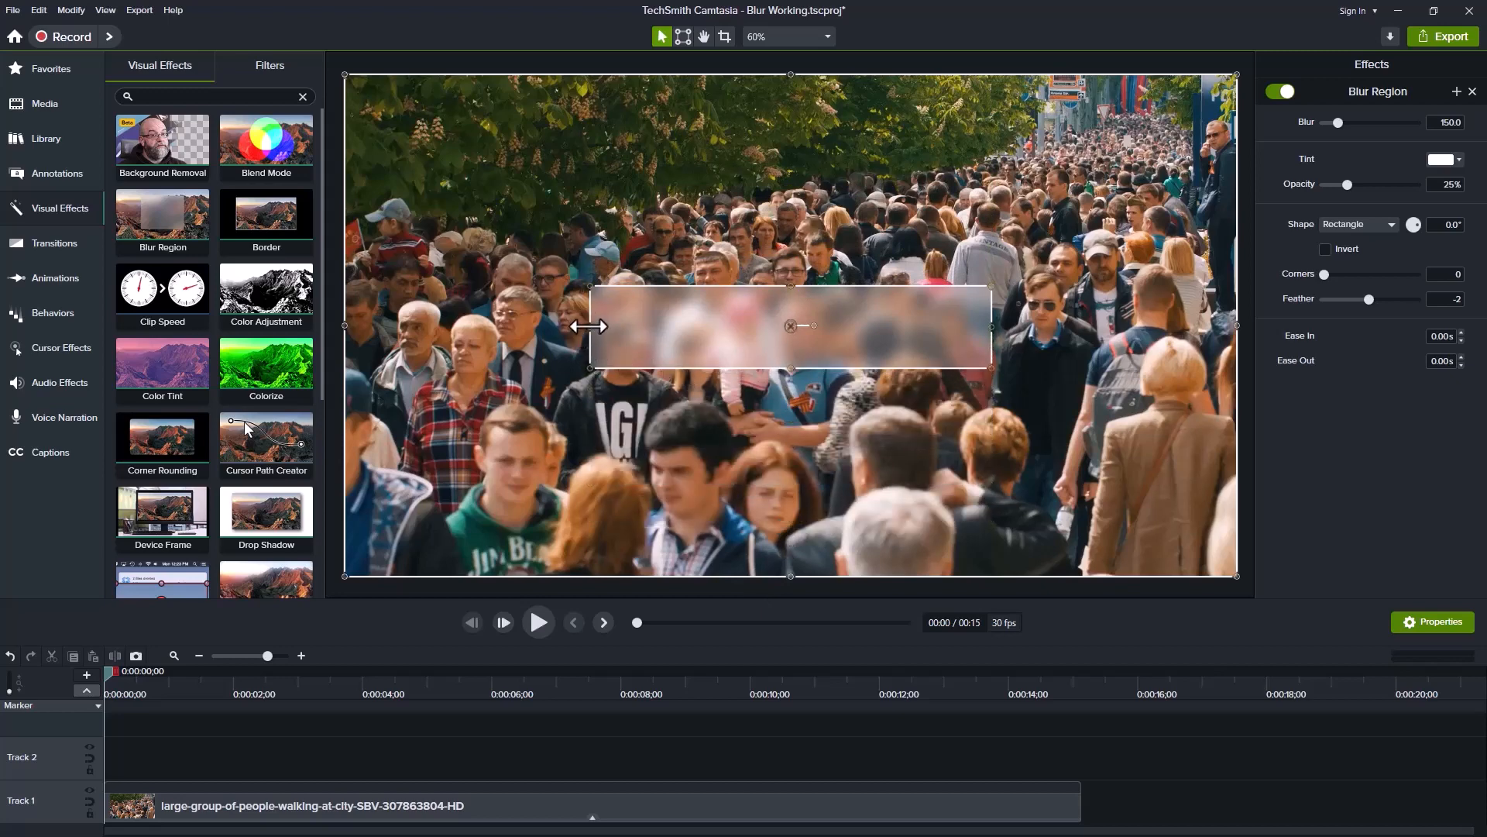
pyautogui.moveTo(588, 328); pyautogui.dragTo(767, 325)
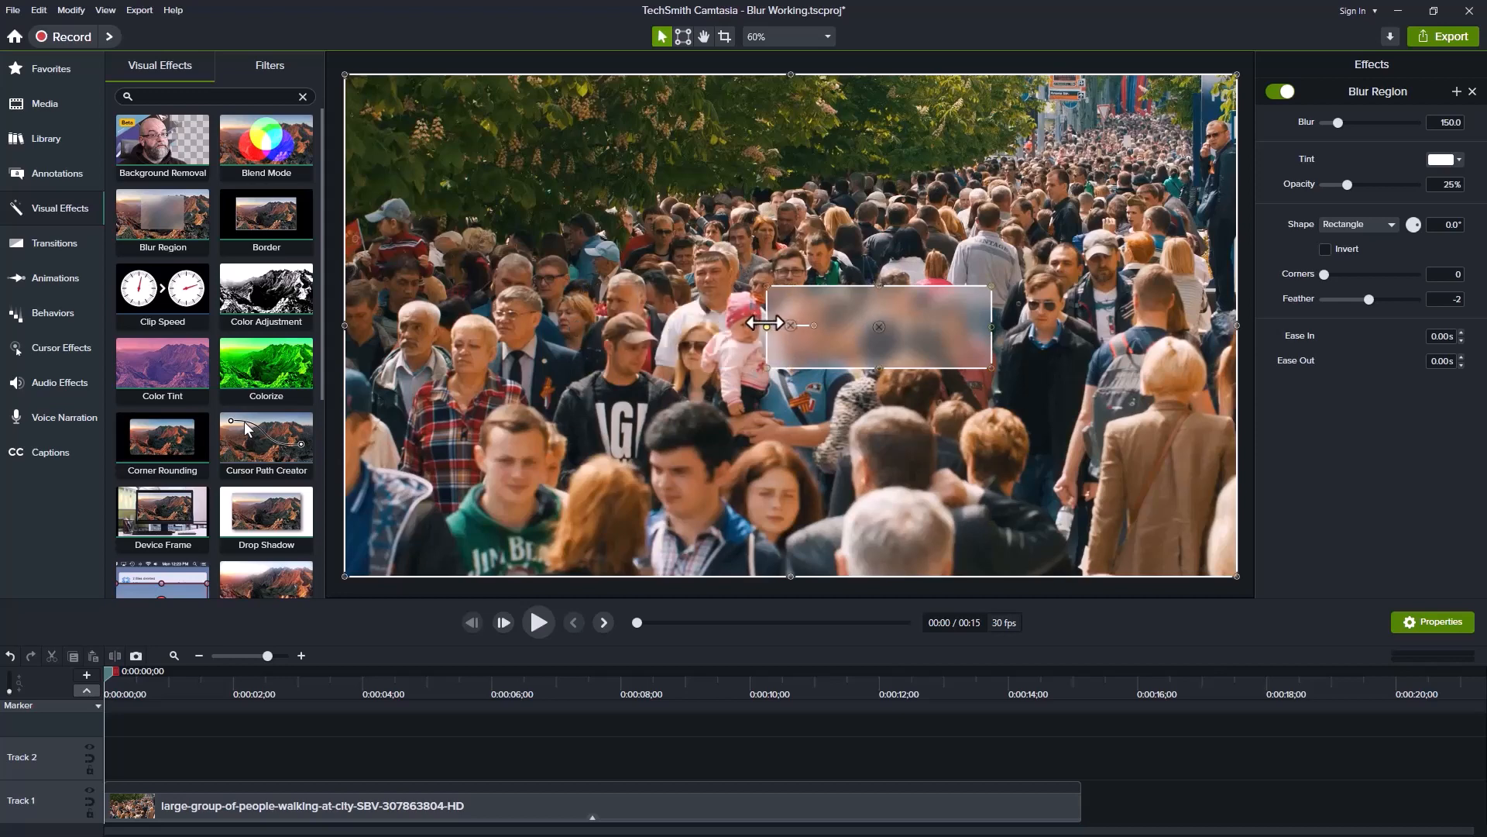
pyautogui.click(993, 326)
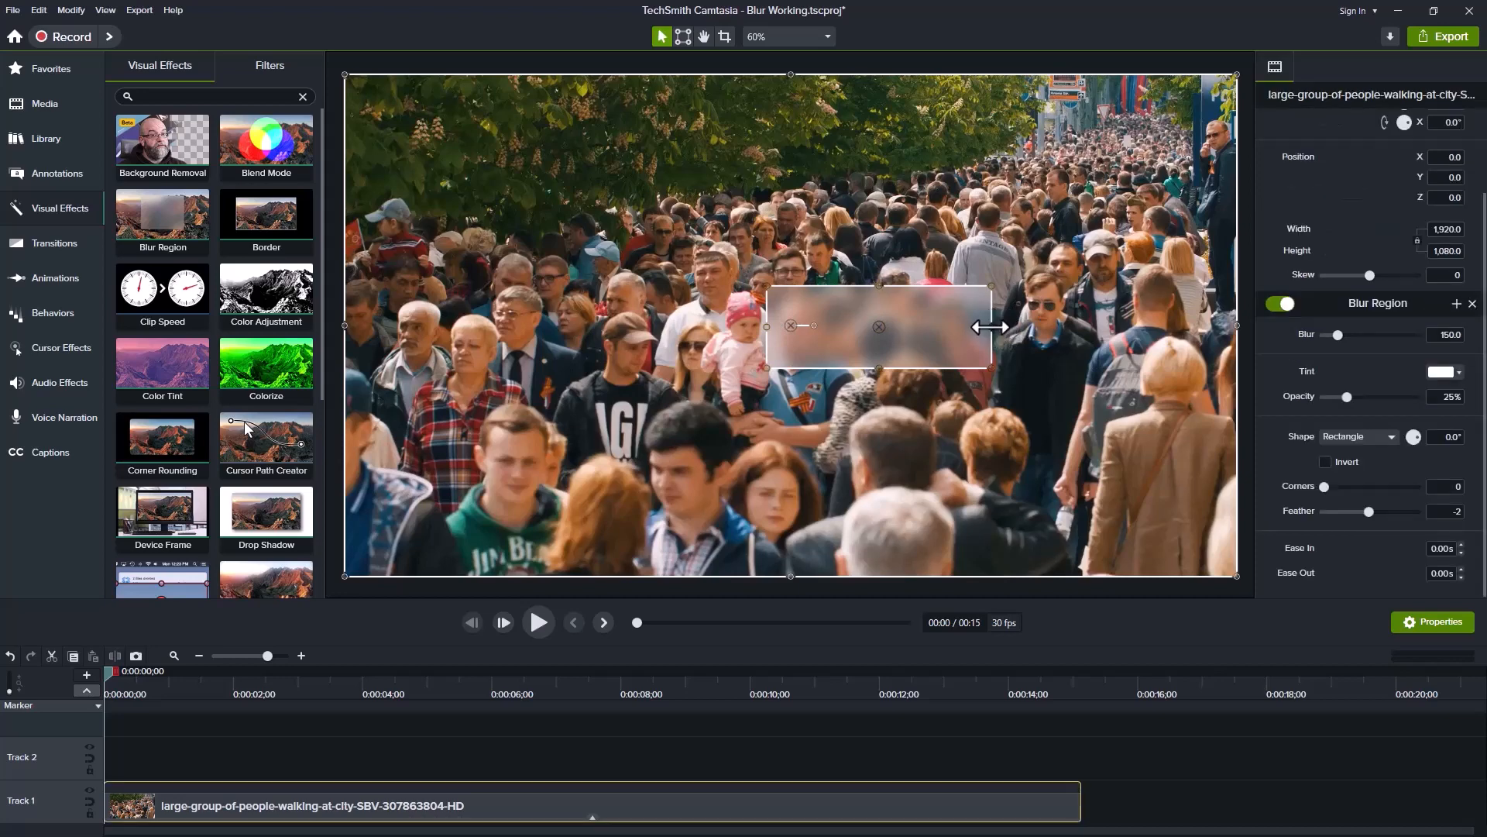
pyautogui.moveTo(940, 332); pyautogui.dragTo(833, 330)
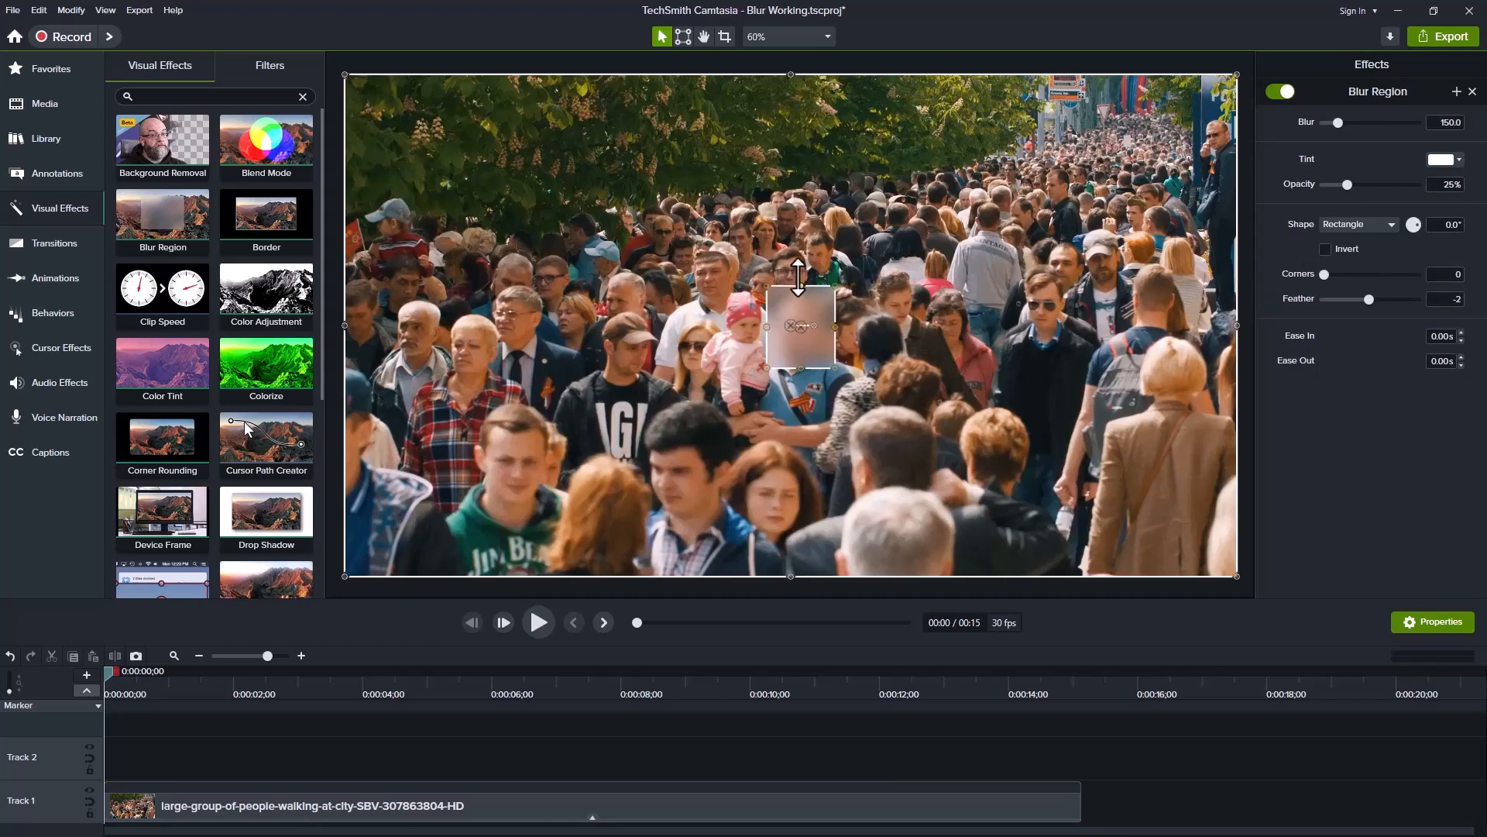
pyautogui.moveTo(797, 278); pyautogui.dragTo(801, 277)
pyautogui.moveTo(1337, 120)
pyautogui.mouseDown()
pyautogui.moveTo(1394, 116)
pyautogui.moveTo(1322, 124)
pyautogui.moveTo(1424, 119)
pyautogui.moveTo(1327, 124)
pyautogui.mouseUp()
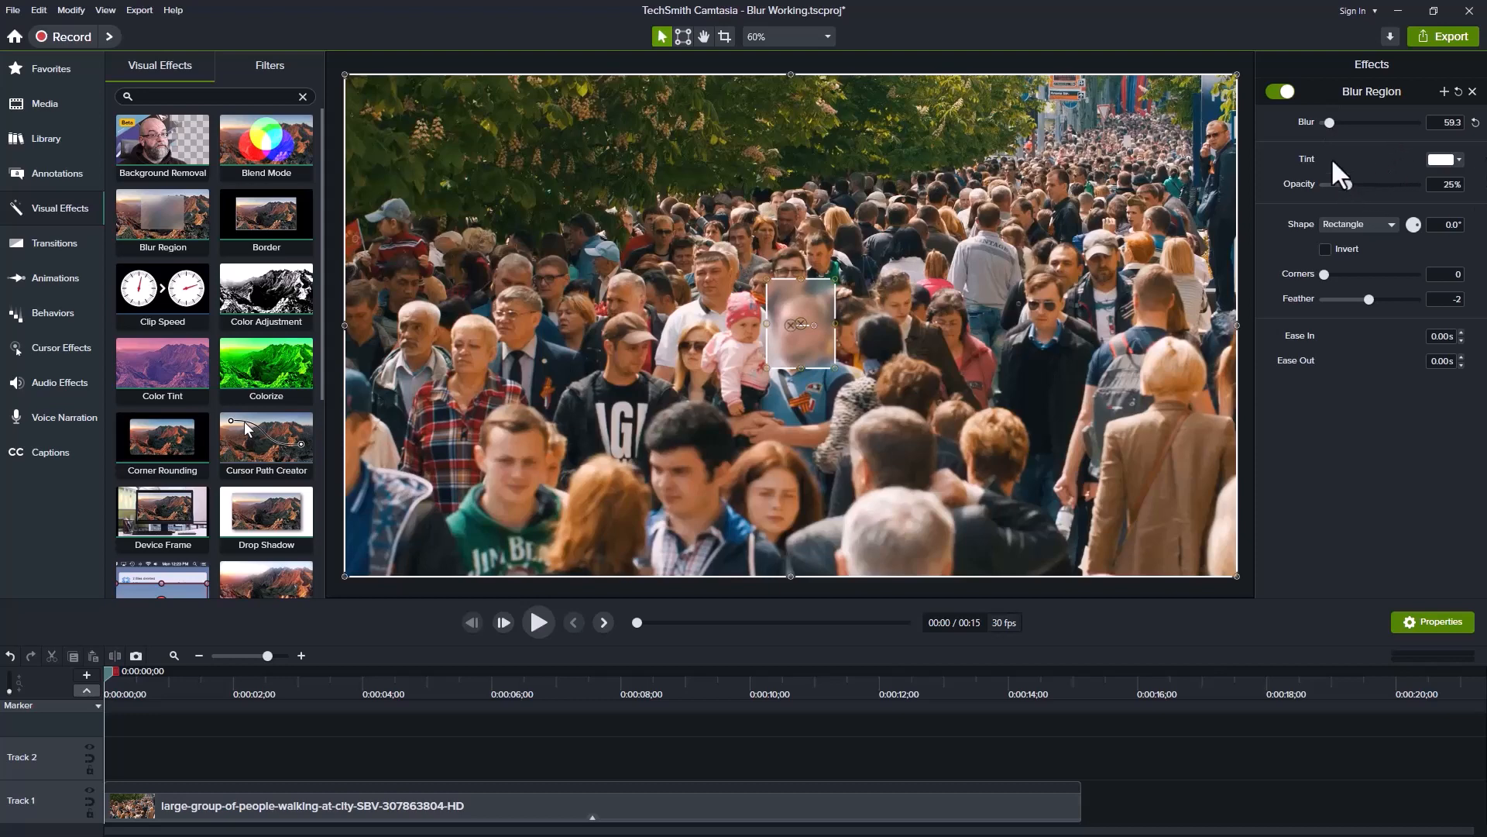
# - Try a red tint on the blur region, and restore the default white tint
pyautogui.click(1460, 159)
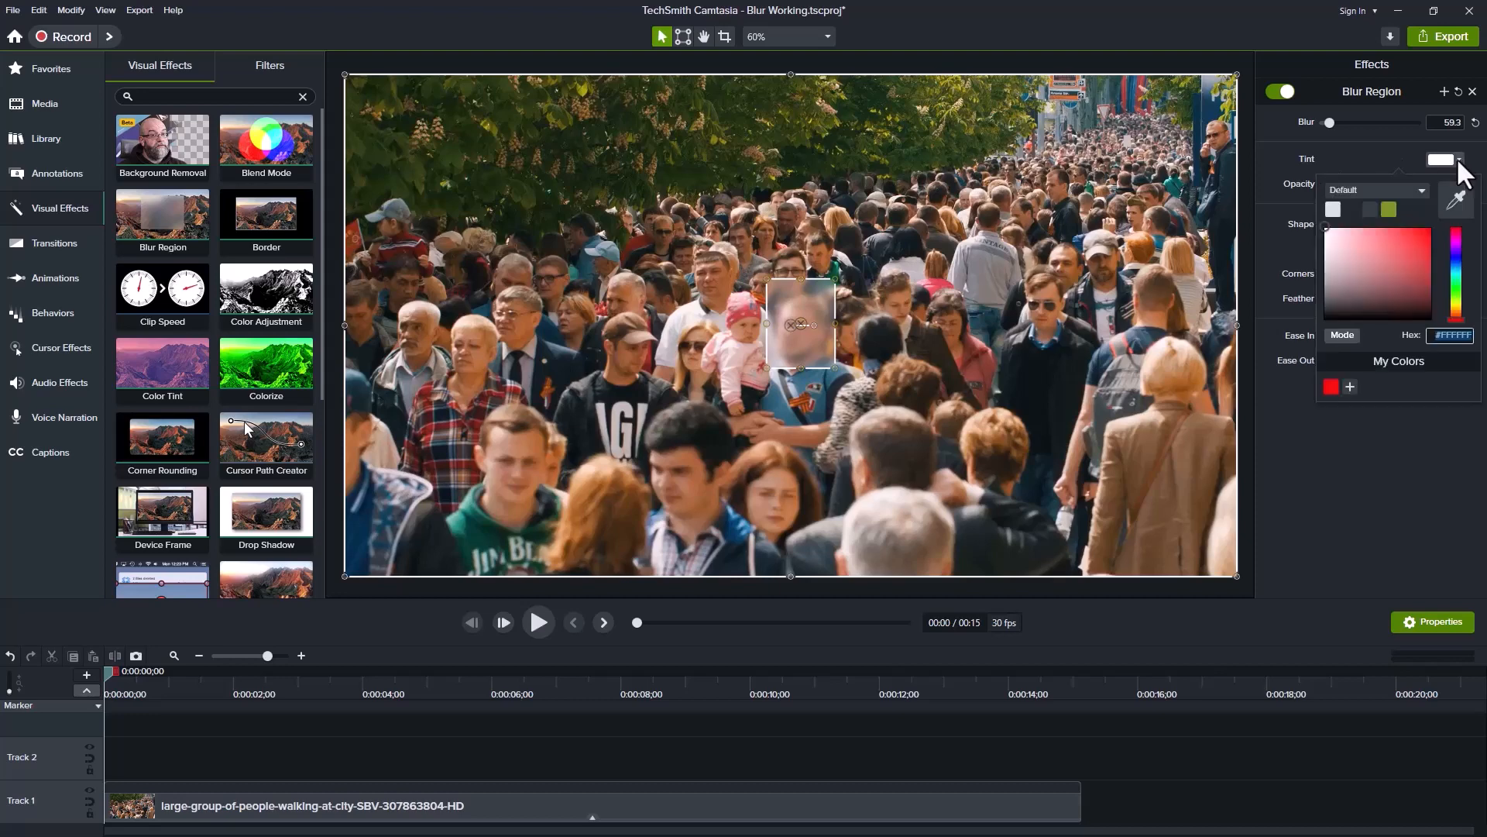
pyautogui.click(1458, 159)
pyautogui.click(1459, 159)
pyautogui.click(1332, 383)
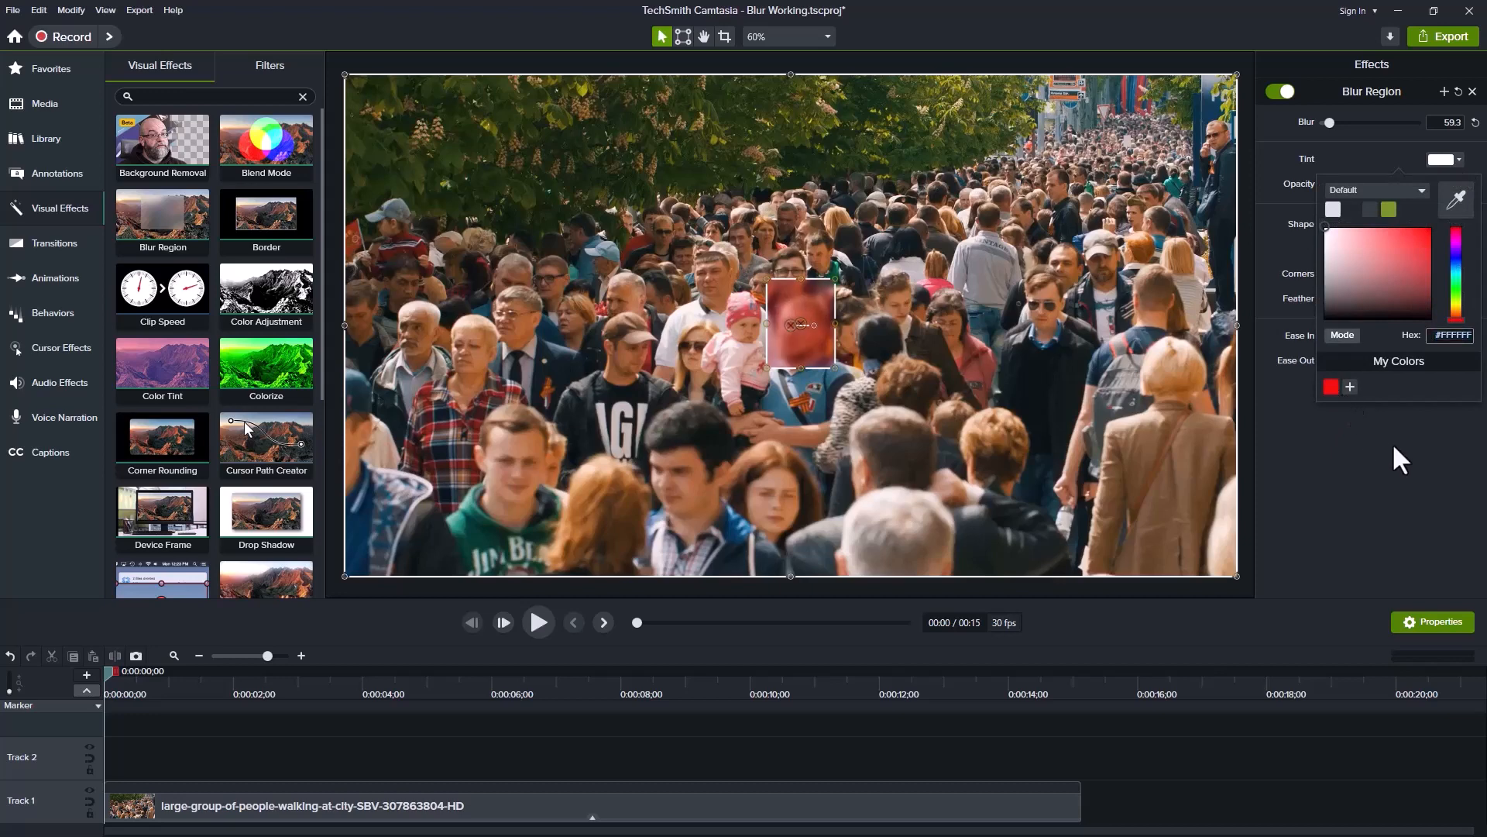
pyautogui.click(1392, 445)
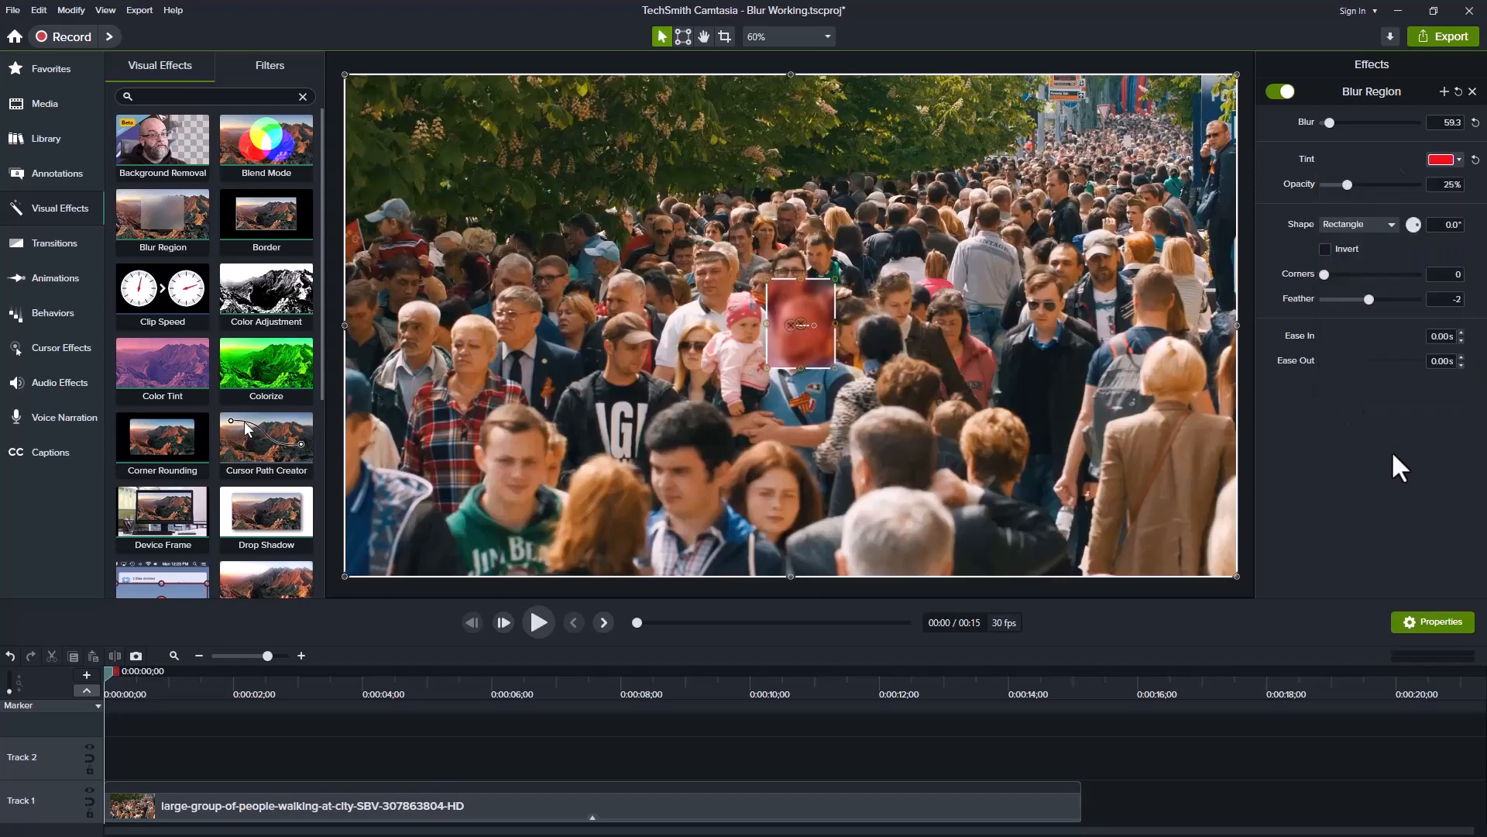
pyautogui.click(1476, 159)
pyautogui.click(1459, 160)
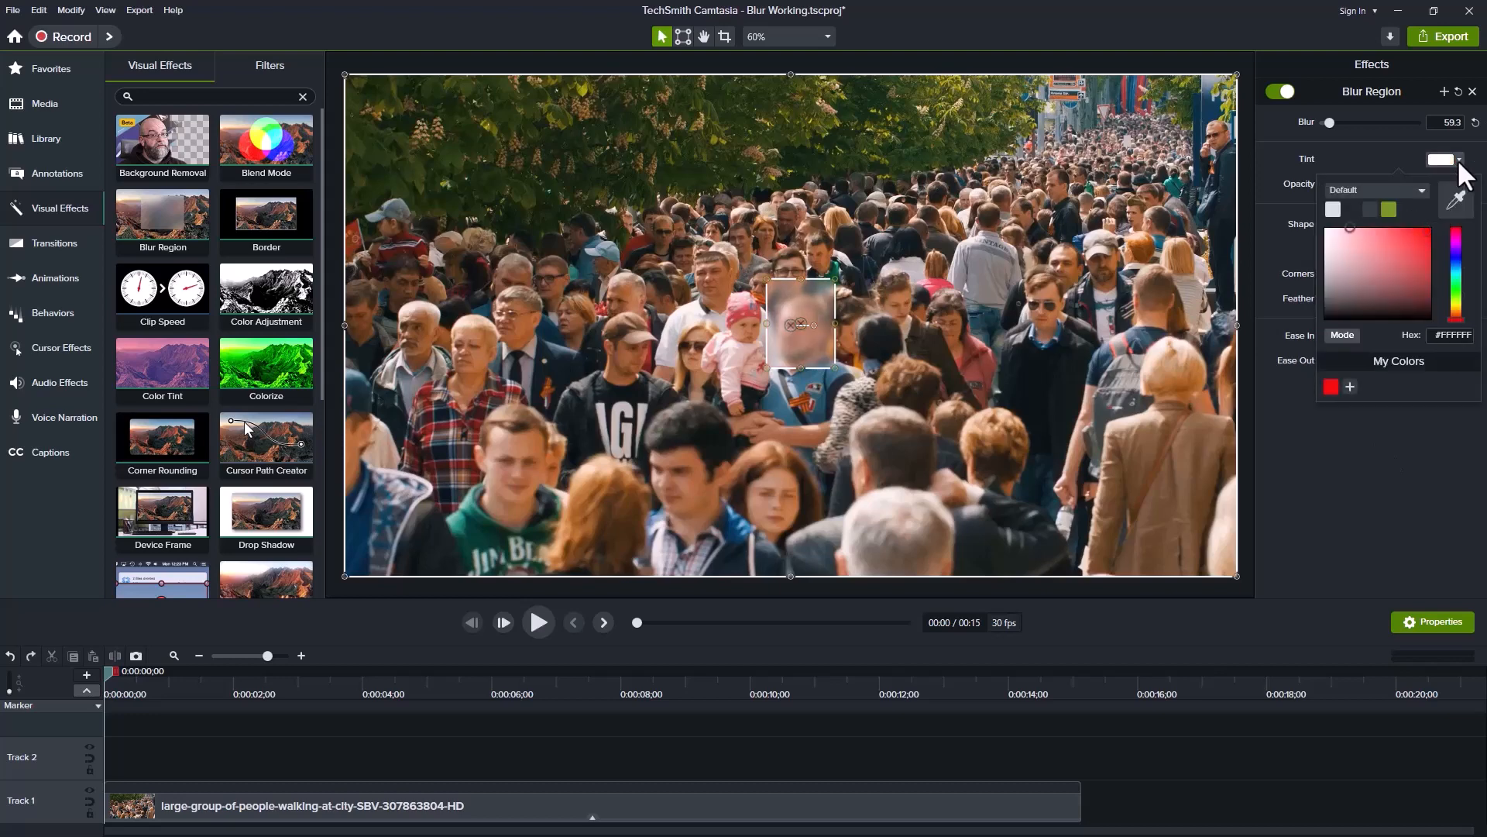
pyautogui.click(1393, 461)
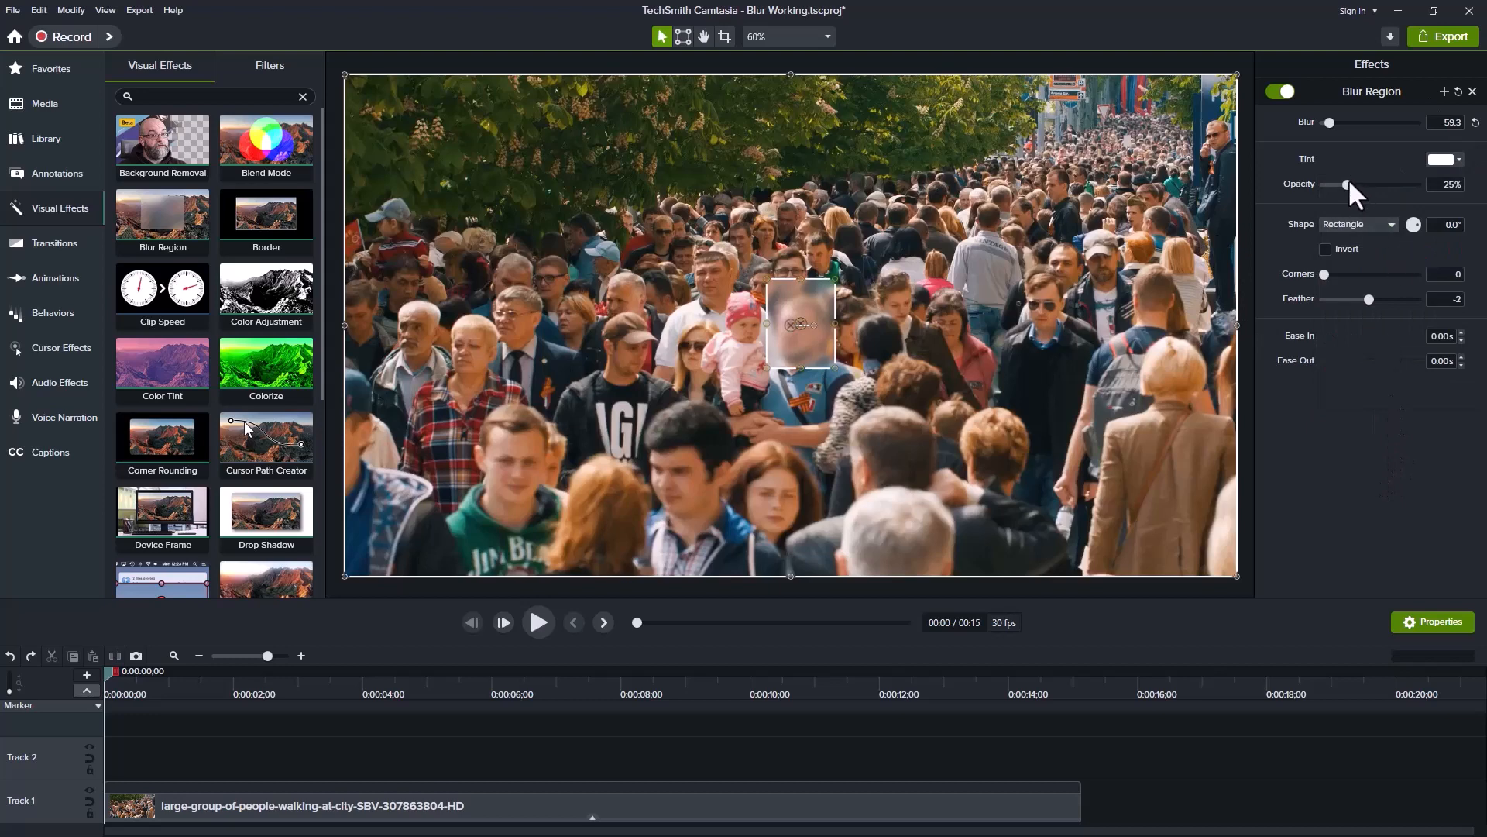
# - Set the blur region's tint opacity to 20% and its shape to Oval
pyautogui.moveTo(1346, 180)
pyautogui.mouseDown()
pyautogui.moveTo(1387, 183)
pyautogui.moveTo(1328, 183)
pyautogui.moveTo(1340, 181)
pyautogui.mouseUp()
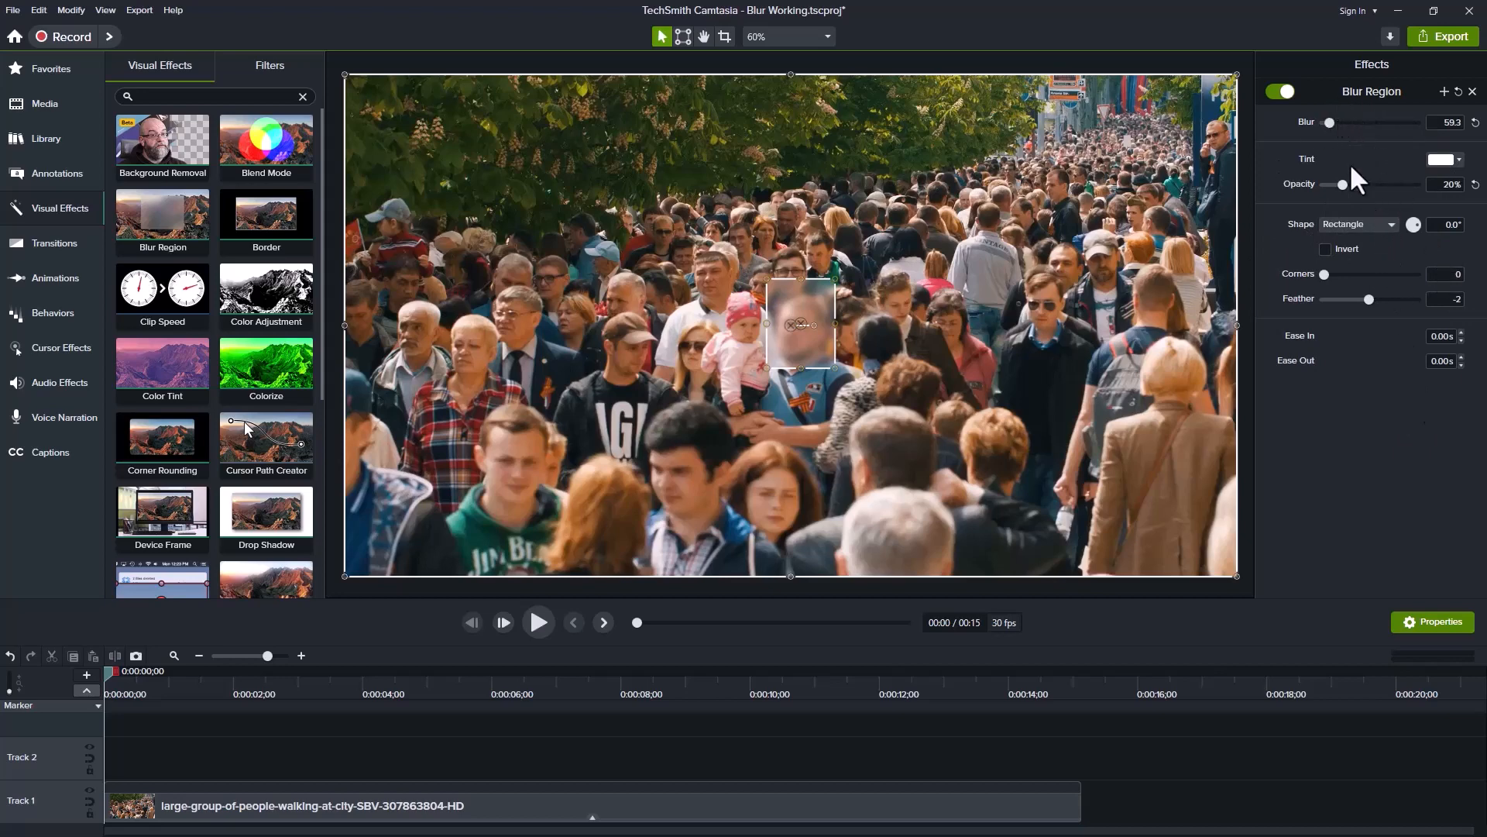
pyautogui.click(1389, 227)
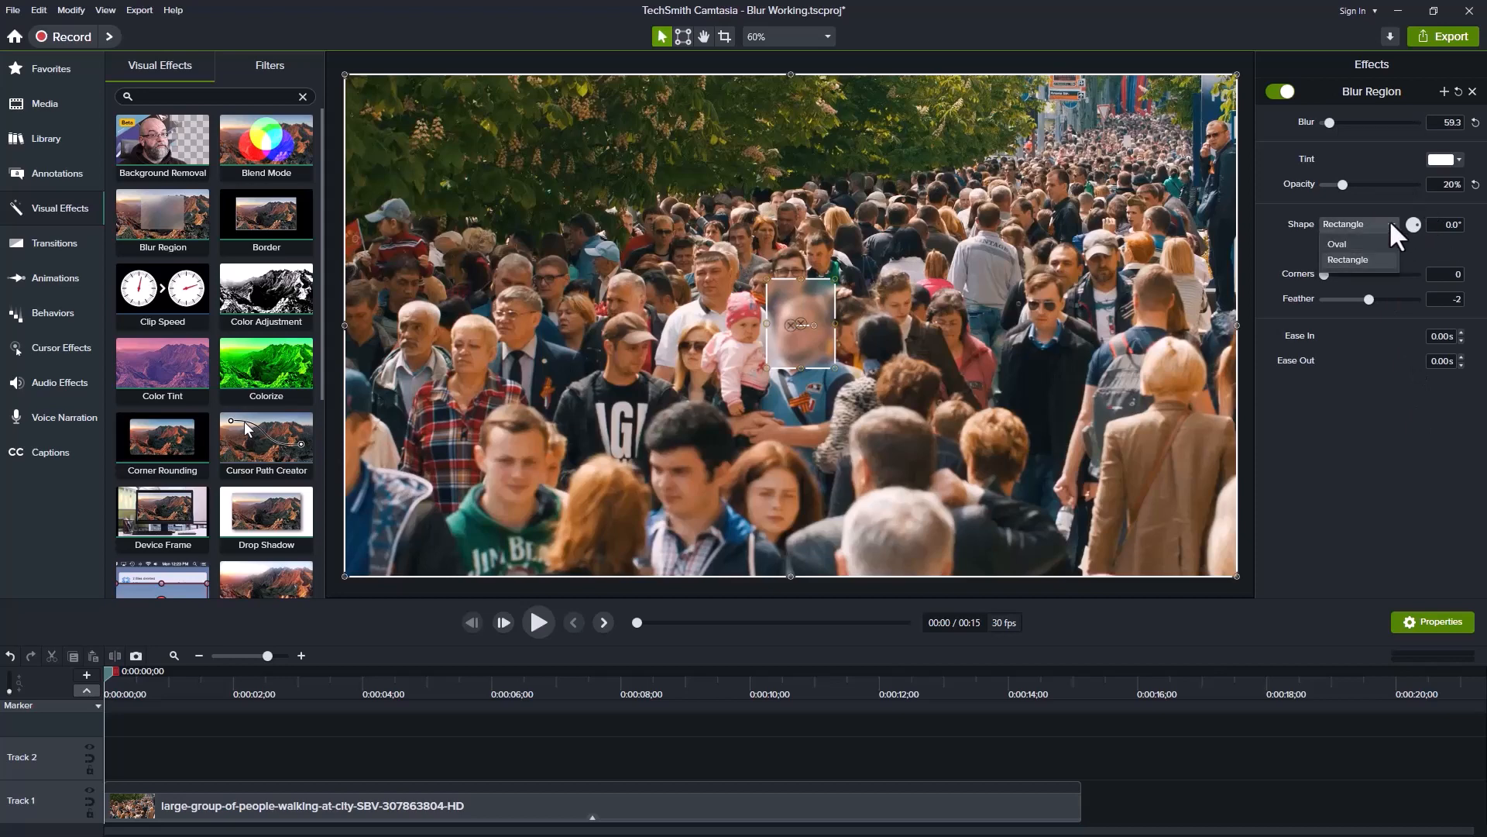
pyautogui.click(1349, 240)
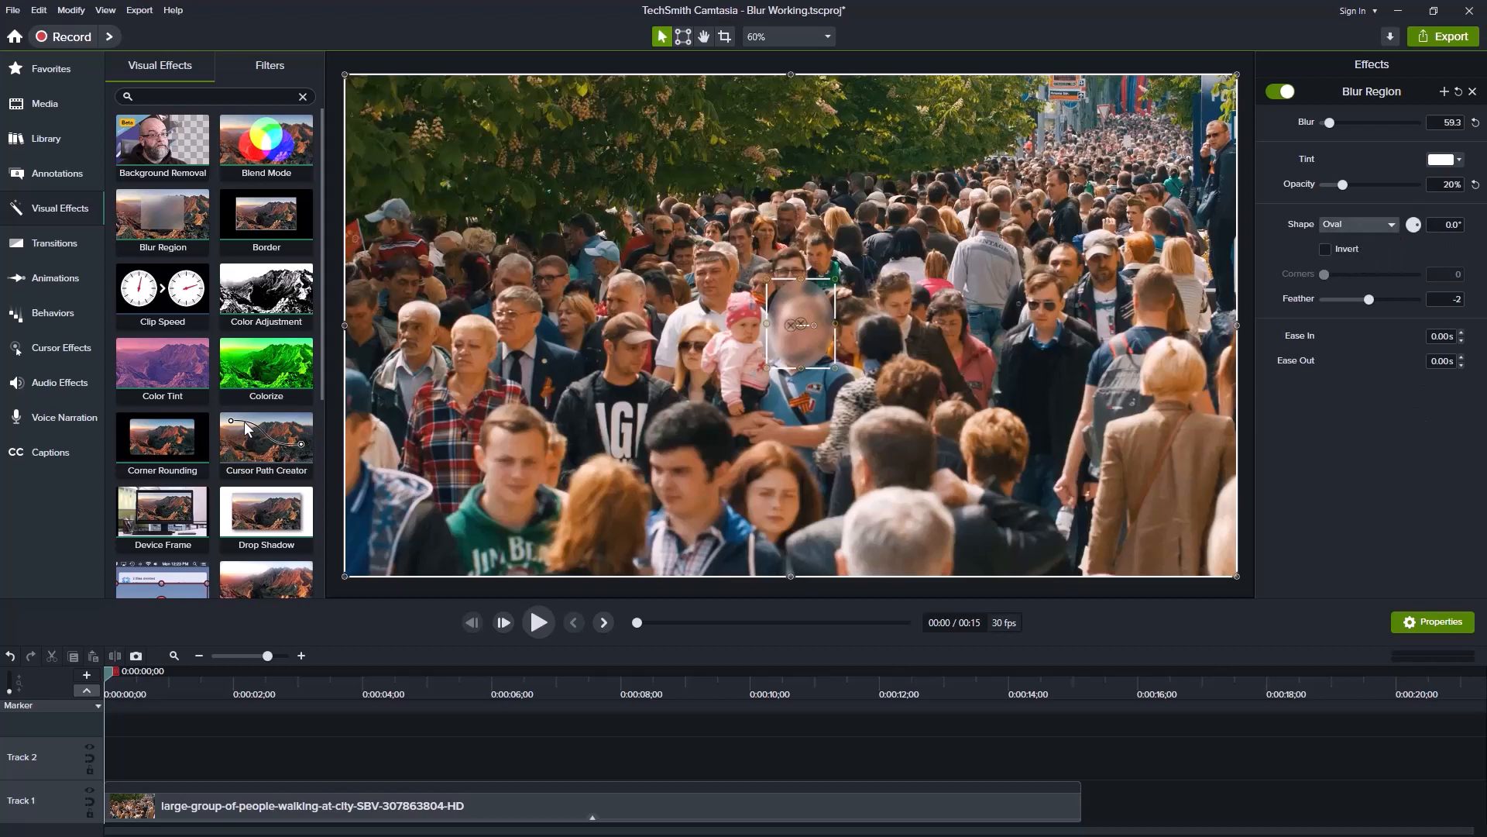
# - Invert the blur region so everything outside the oval around the man's face is blurred
pyautogui.click(1324, 249)
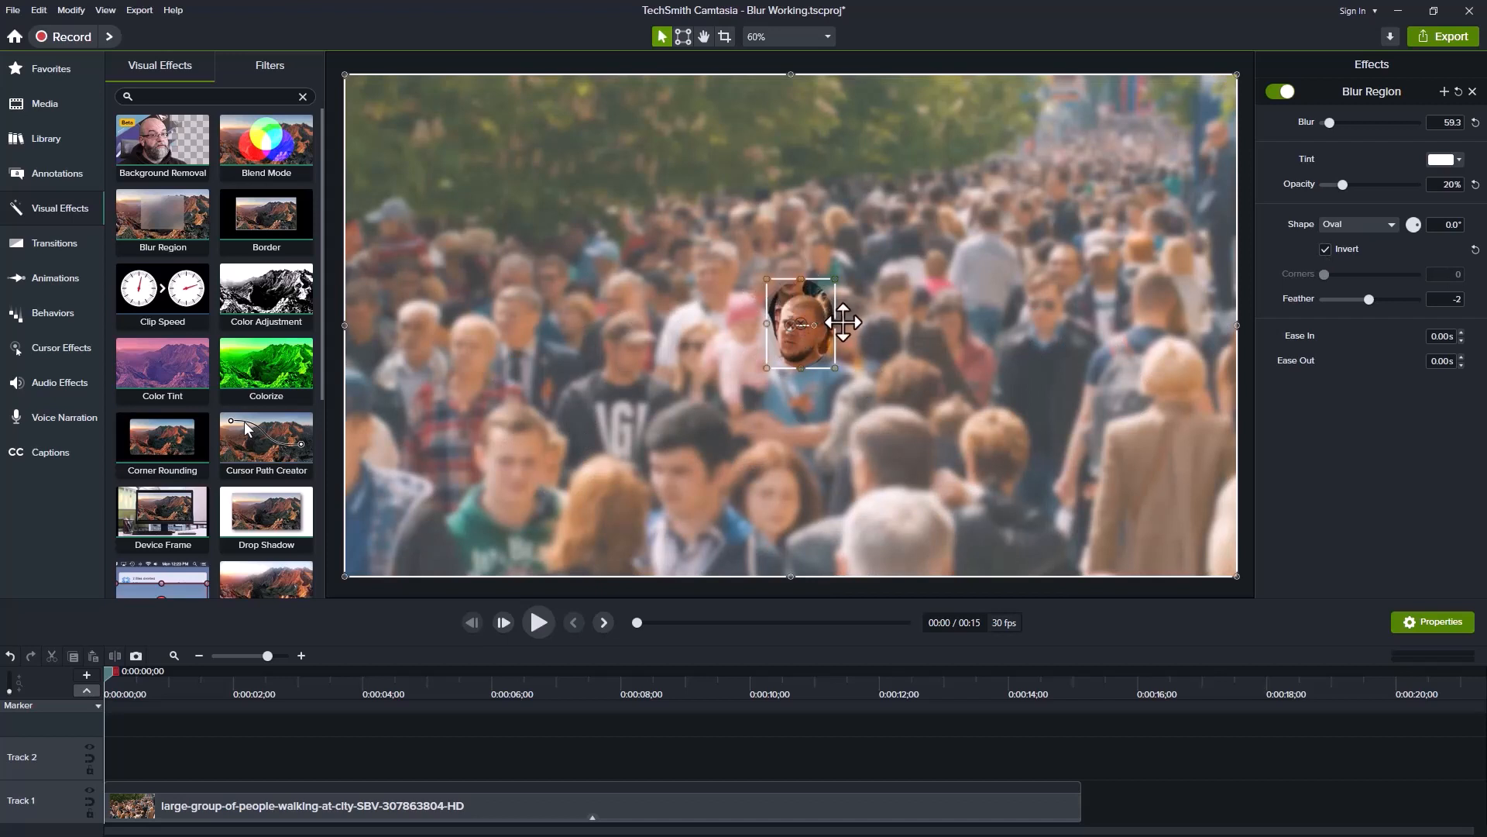
pyautogui.click(837, 324)
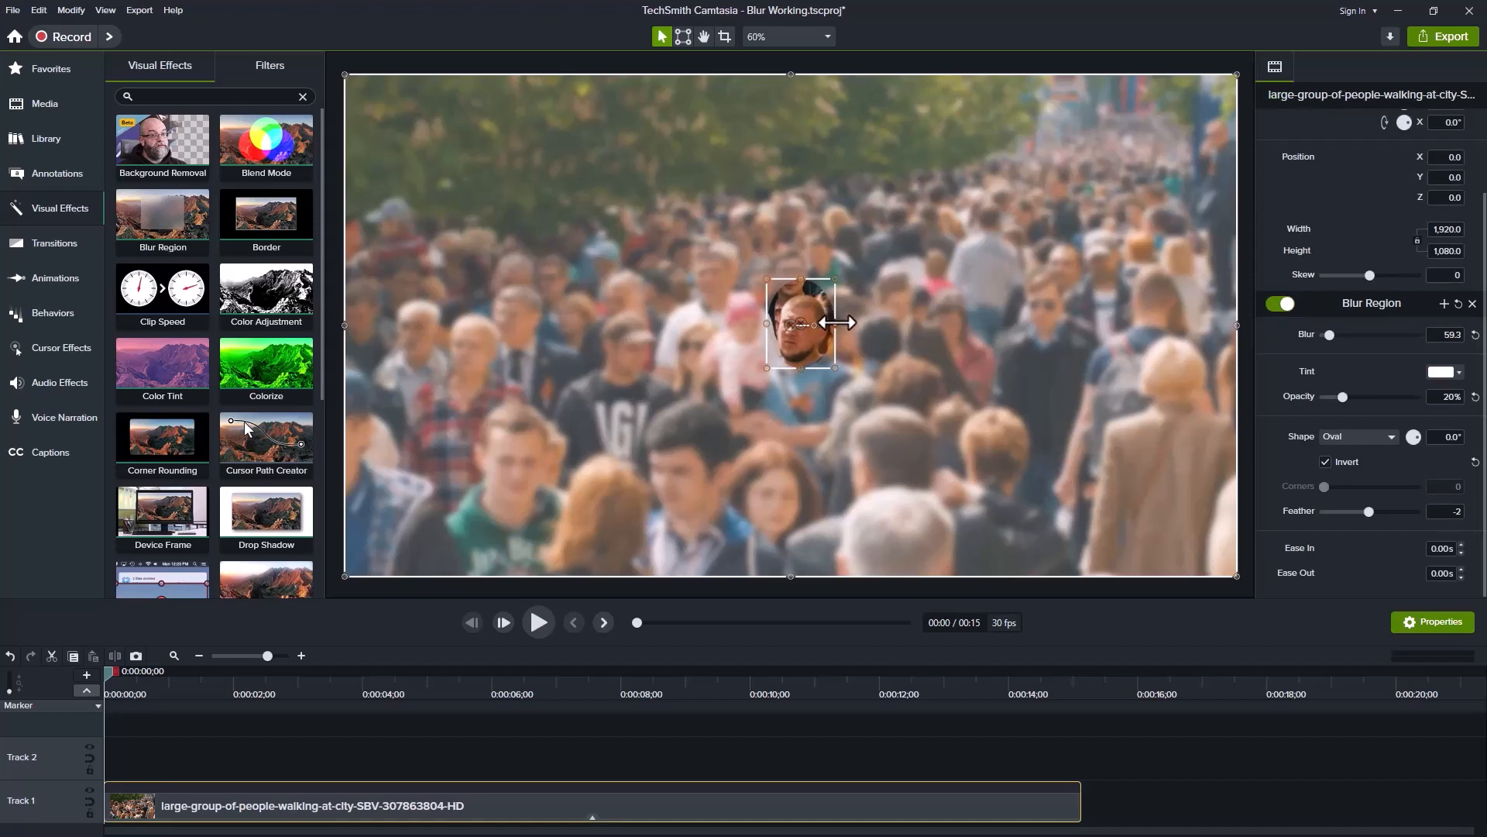
# - Enlarge the blur oval slightly in width and height to fit the man's face, and set its feather to -29
pyautogui.moveTo(836, 323); pyautogui.dragTo(843, 323)
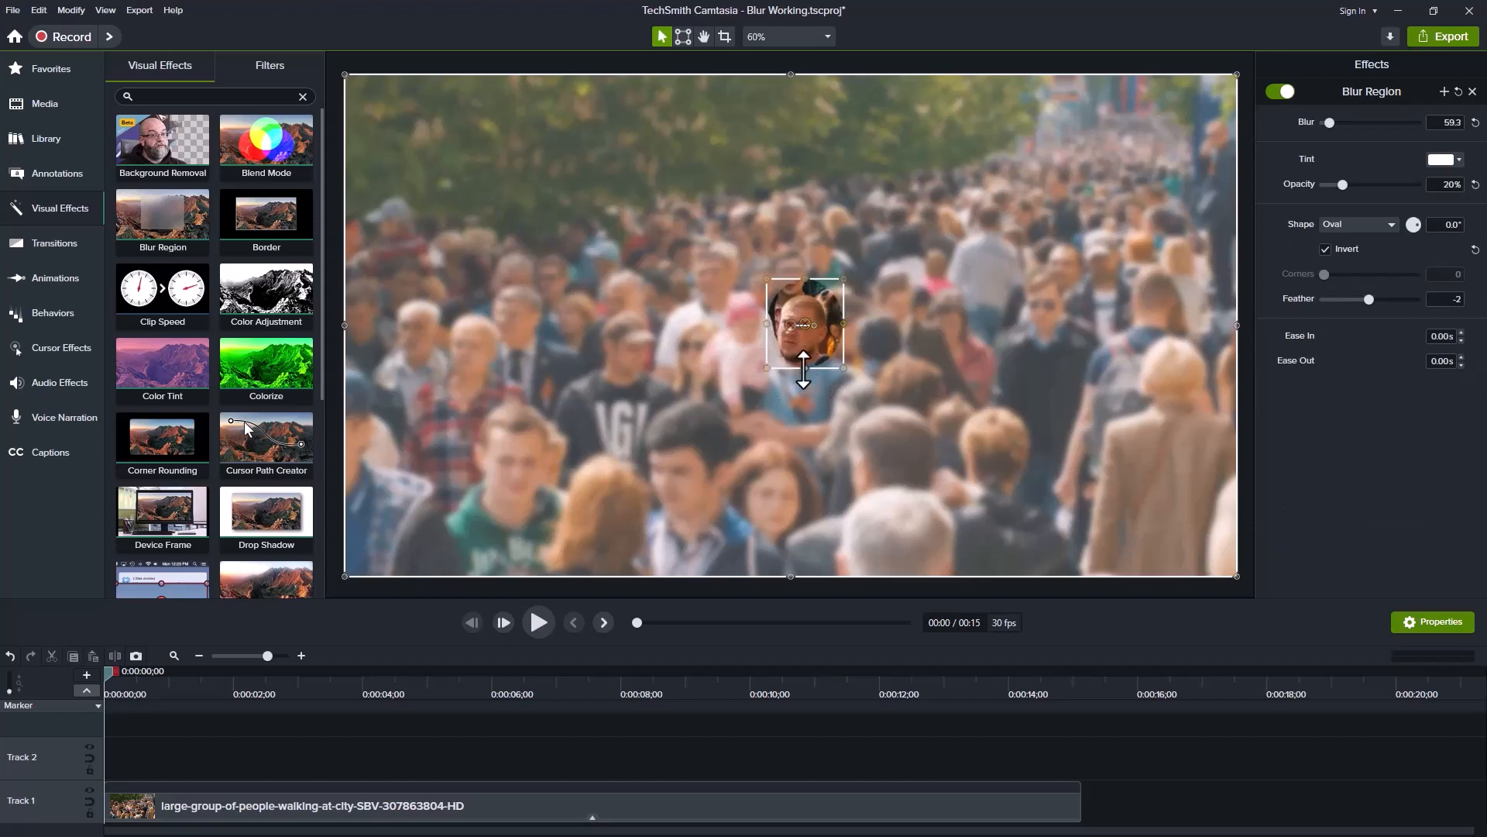
pyautogui.moveTo(803, 369); pyautogui.dragTo(803, 381)
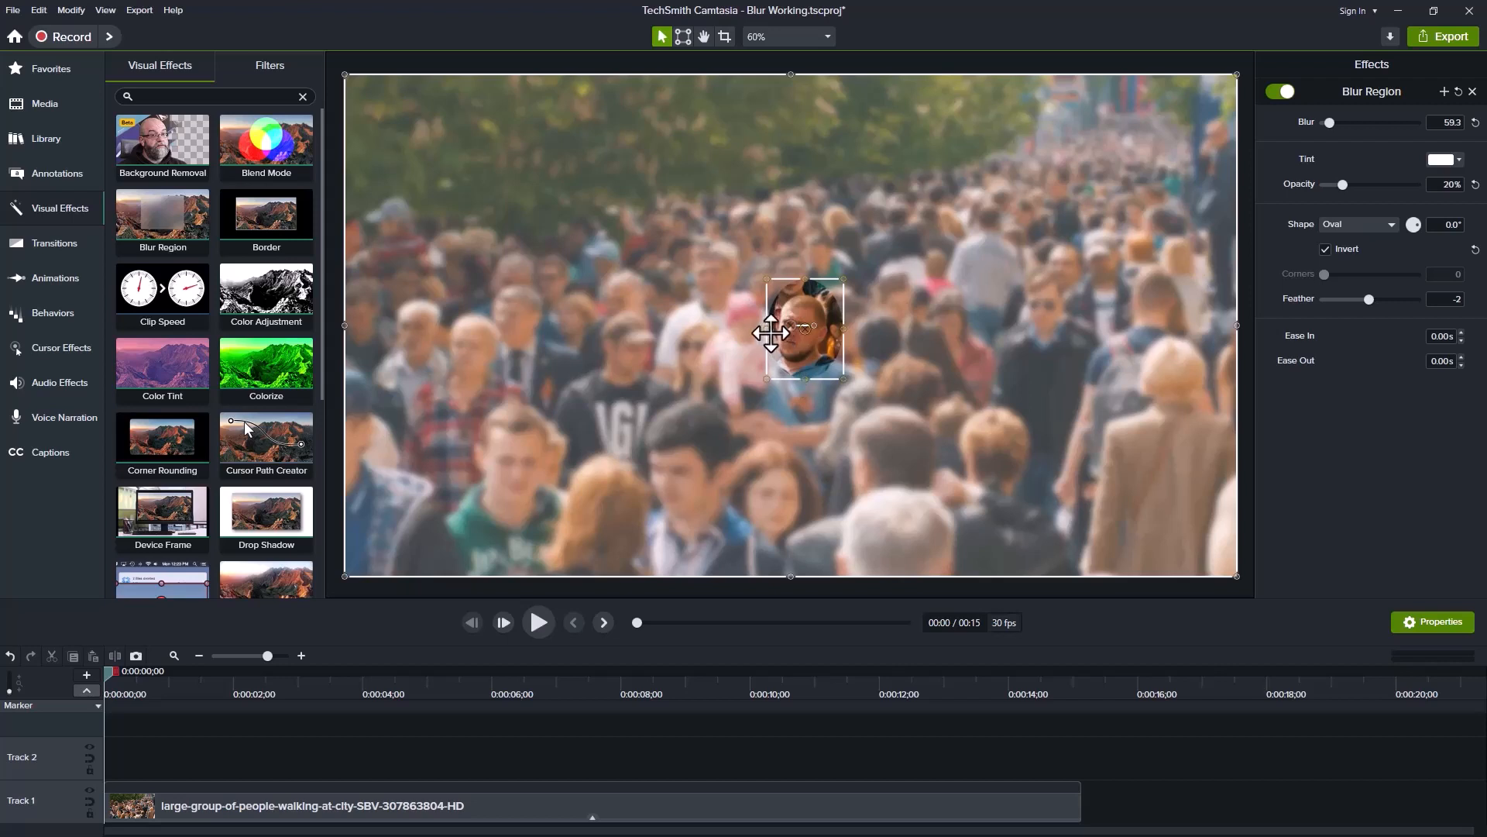
pyautogui.moveTo(766, 331)
pyautogui.mouseDown()
pyautogui.moveTo(740, 331)
pyautogui.moveTo(765, 331)
pyautogui.mouseUp()
pyautogui.moveTo(1369, 297)
pyautogui.mouseDown()
pyautogui.moveTo(1341, 295)
pyautogui.moveTo(1359, 298)
pyautogui.mouseUp()
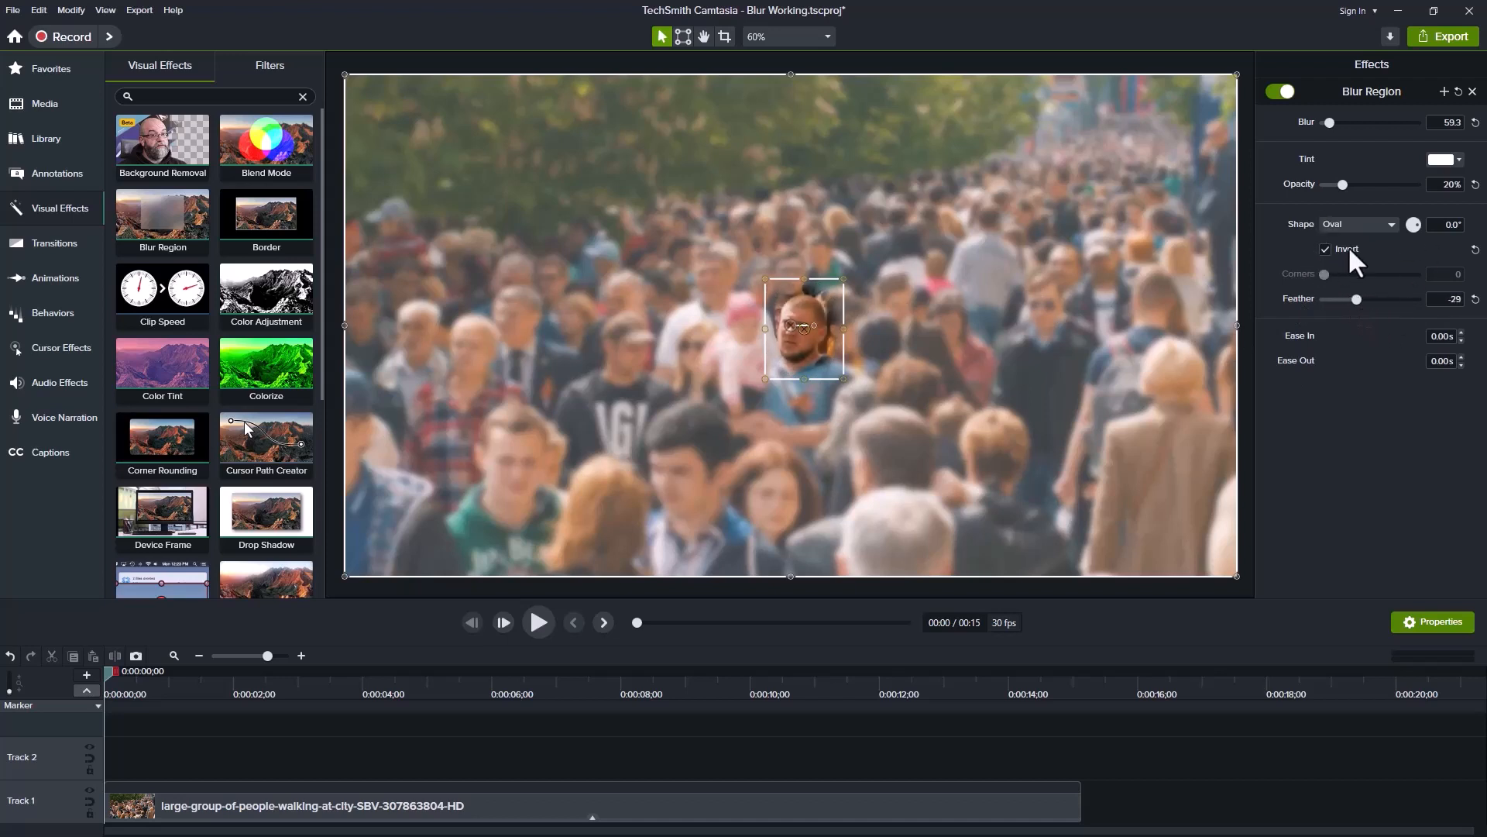
# - Turn off the blur inversion, play the clip to check the blur against the man's movement, and return to the start
pyautogui.click(1326, 249)
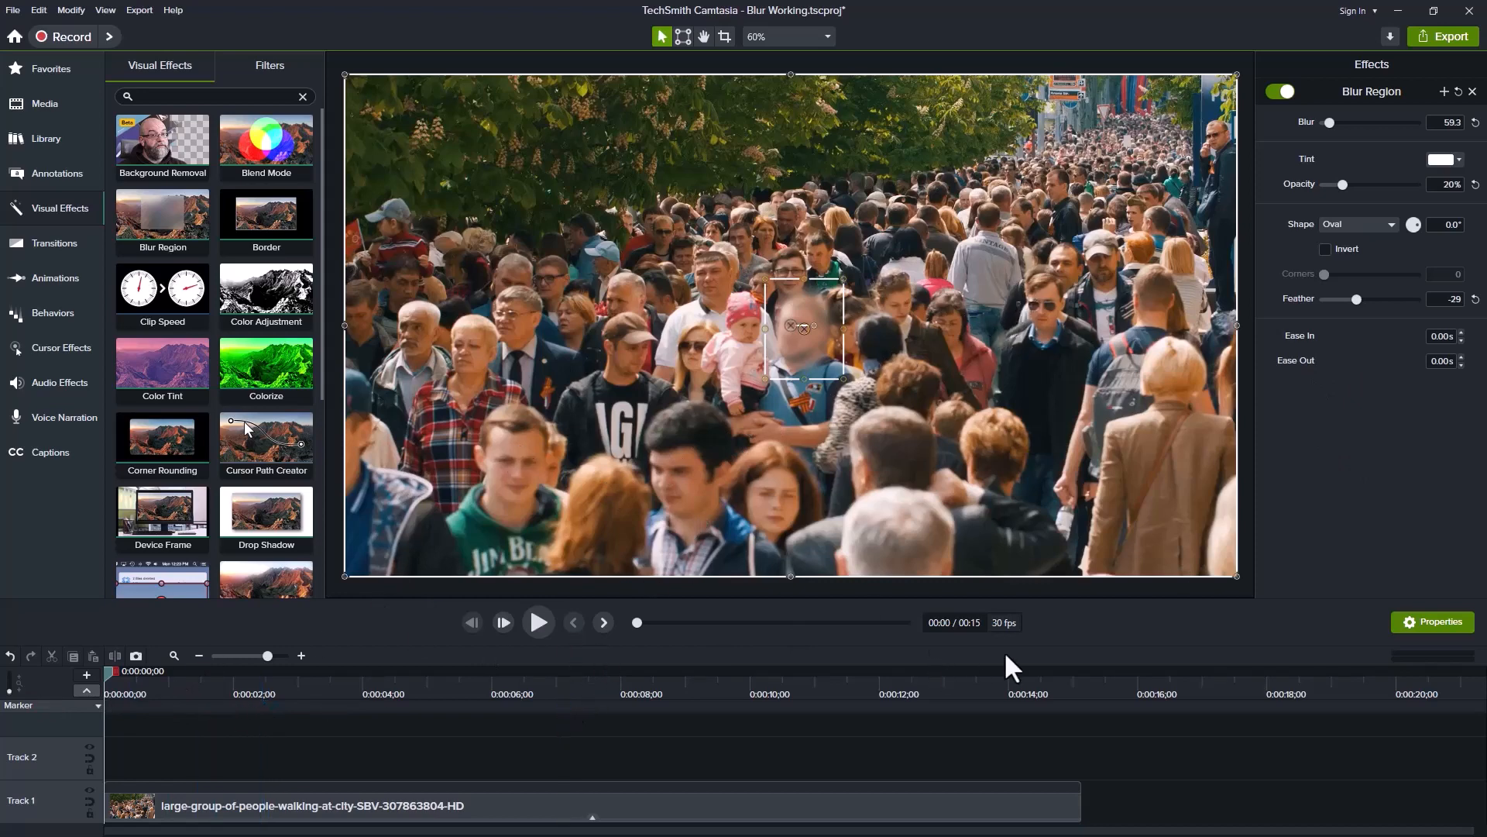
pyautogui.press('space')
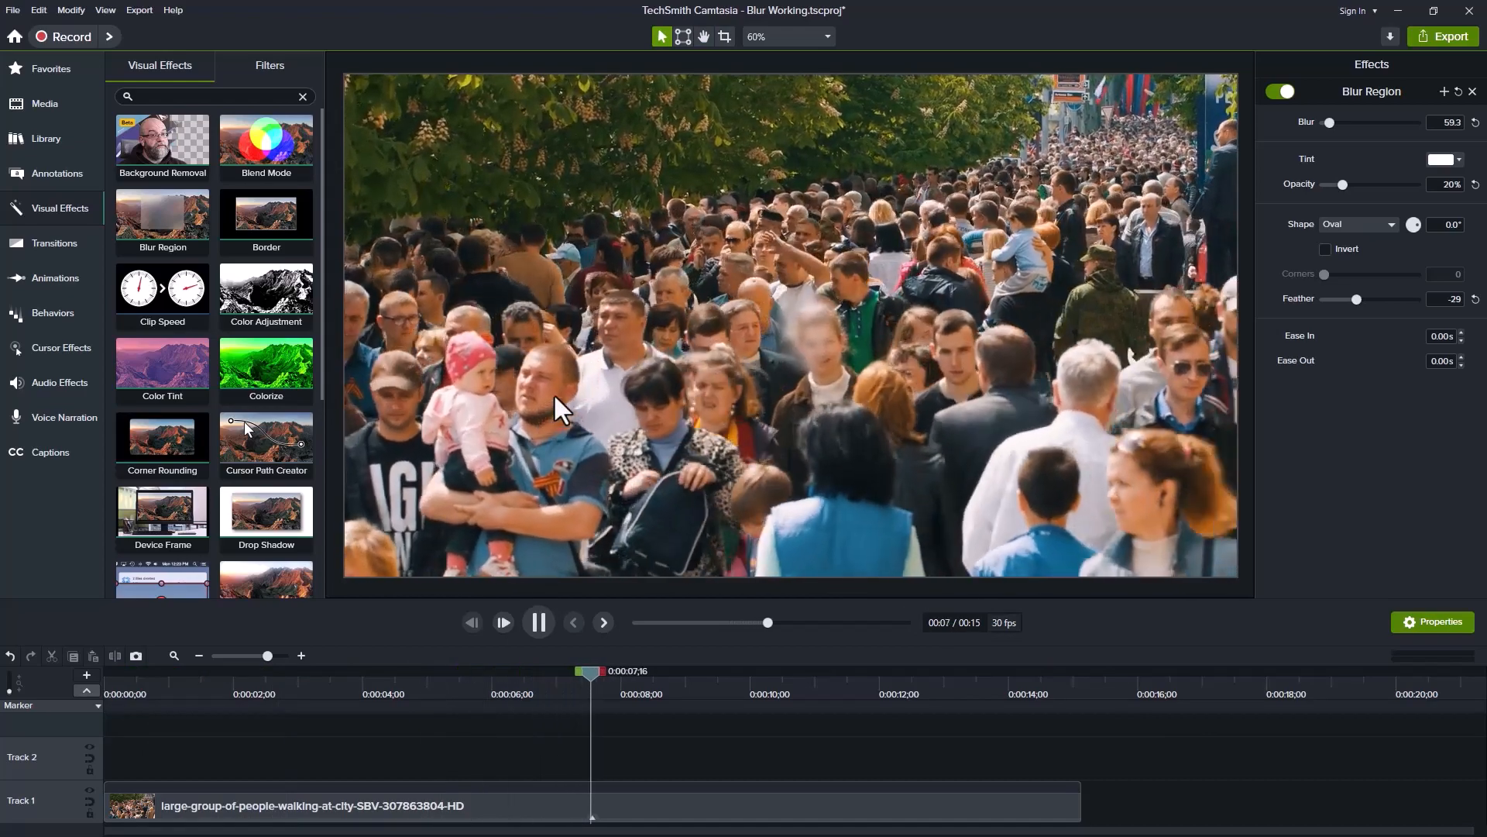
pyautogui.press('space')
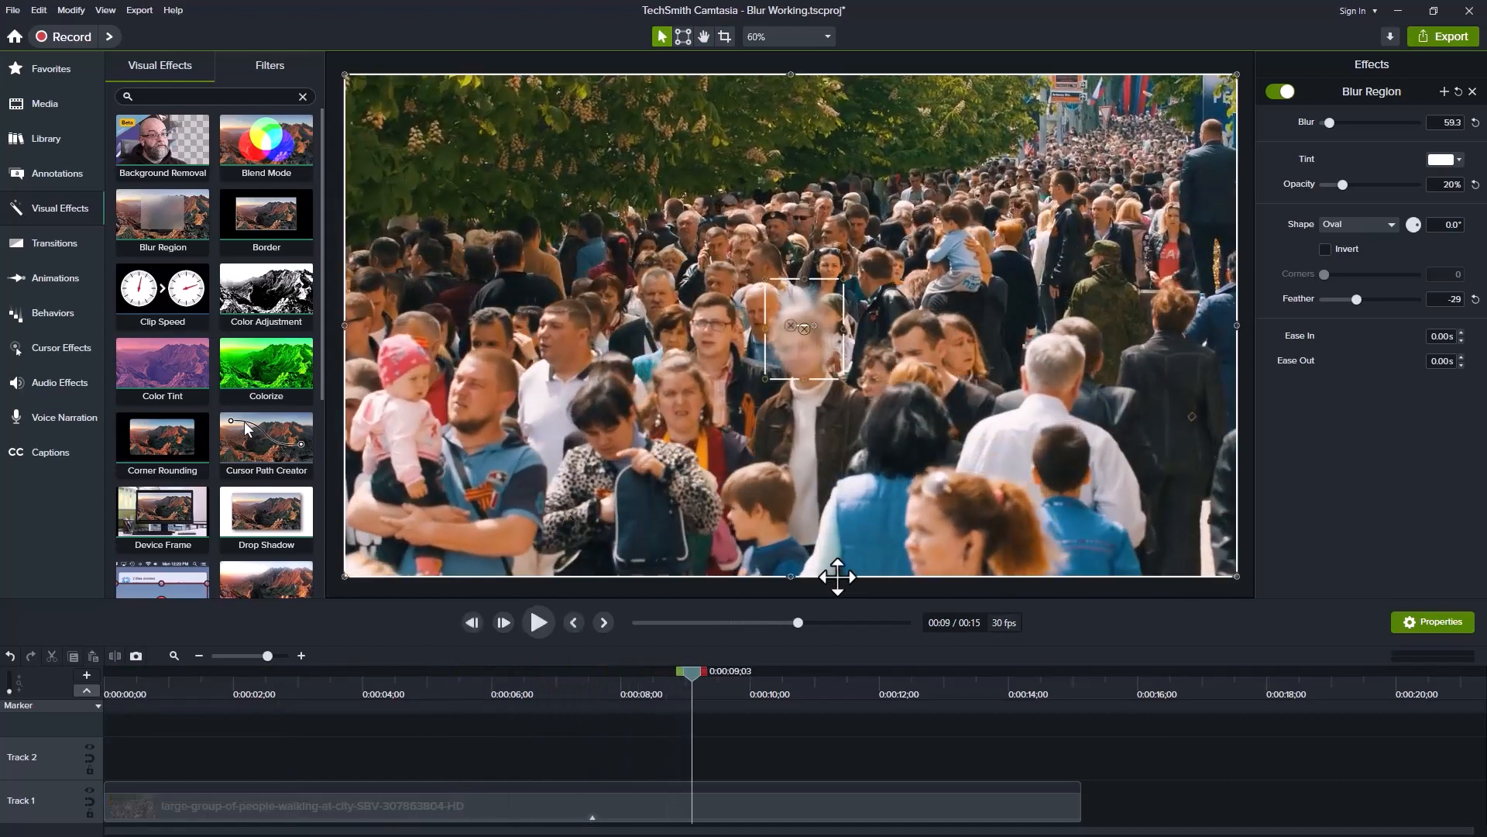
pyautogui.moveTo(690, 671); pyautogui.dragTo(49, 714)
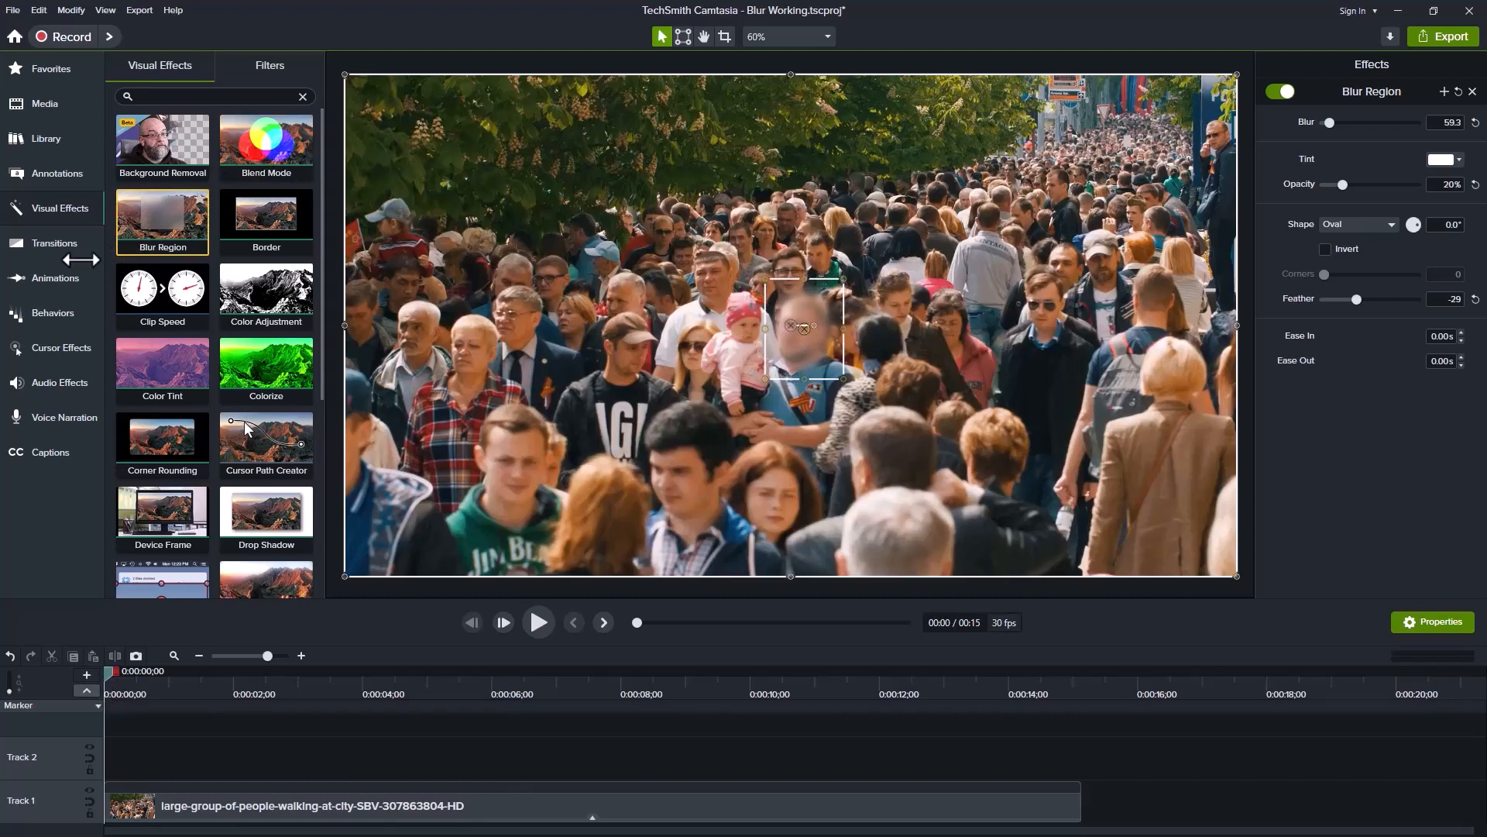
# - Add a Custom animation to the crowd clip and stretch it from the clip's start to about 0:00:14;24
pyautogui.click(59, 277)
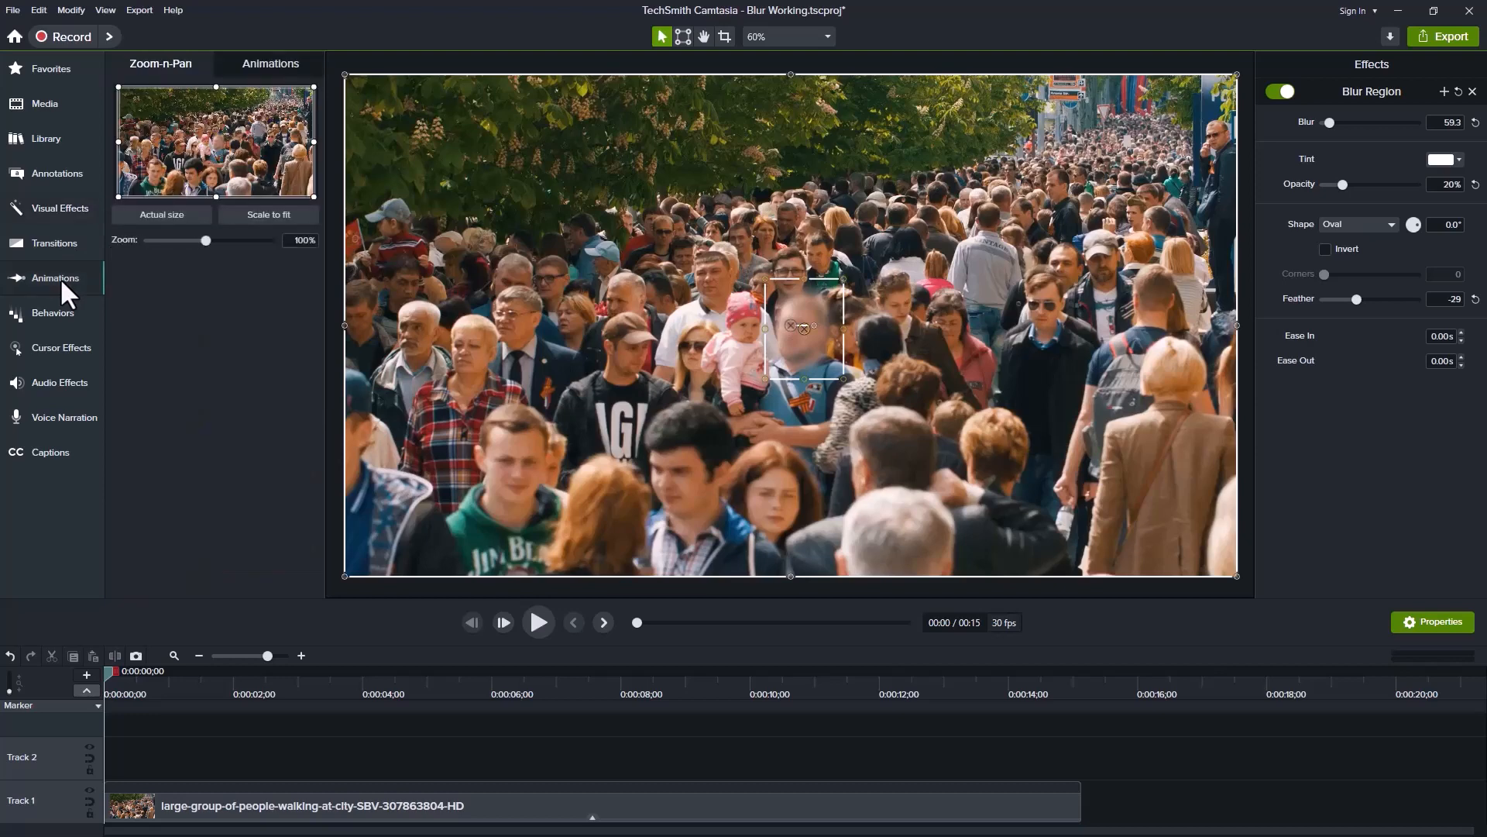
pyautogui.click(256, 63)
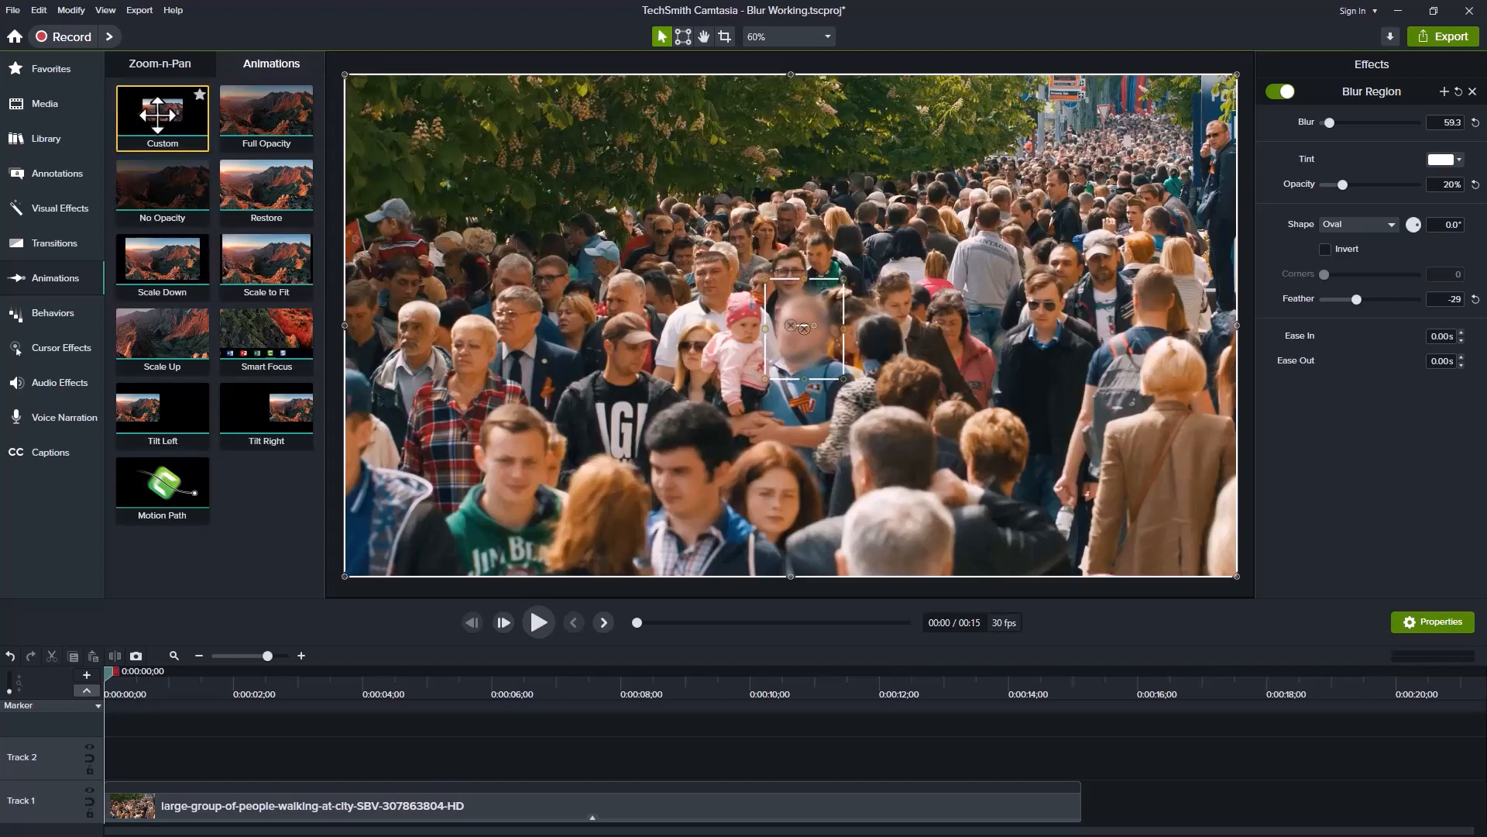
pyautogui.moveTo(159, 117); pyautogui.dragTo(470, 805)
pyautogui.click(470, 806)
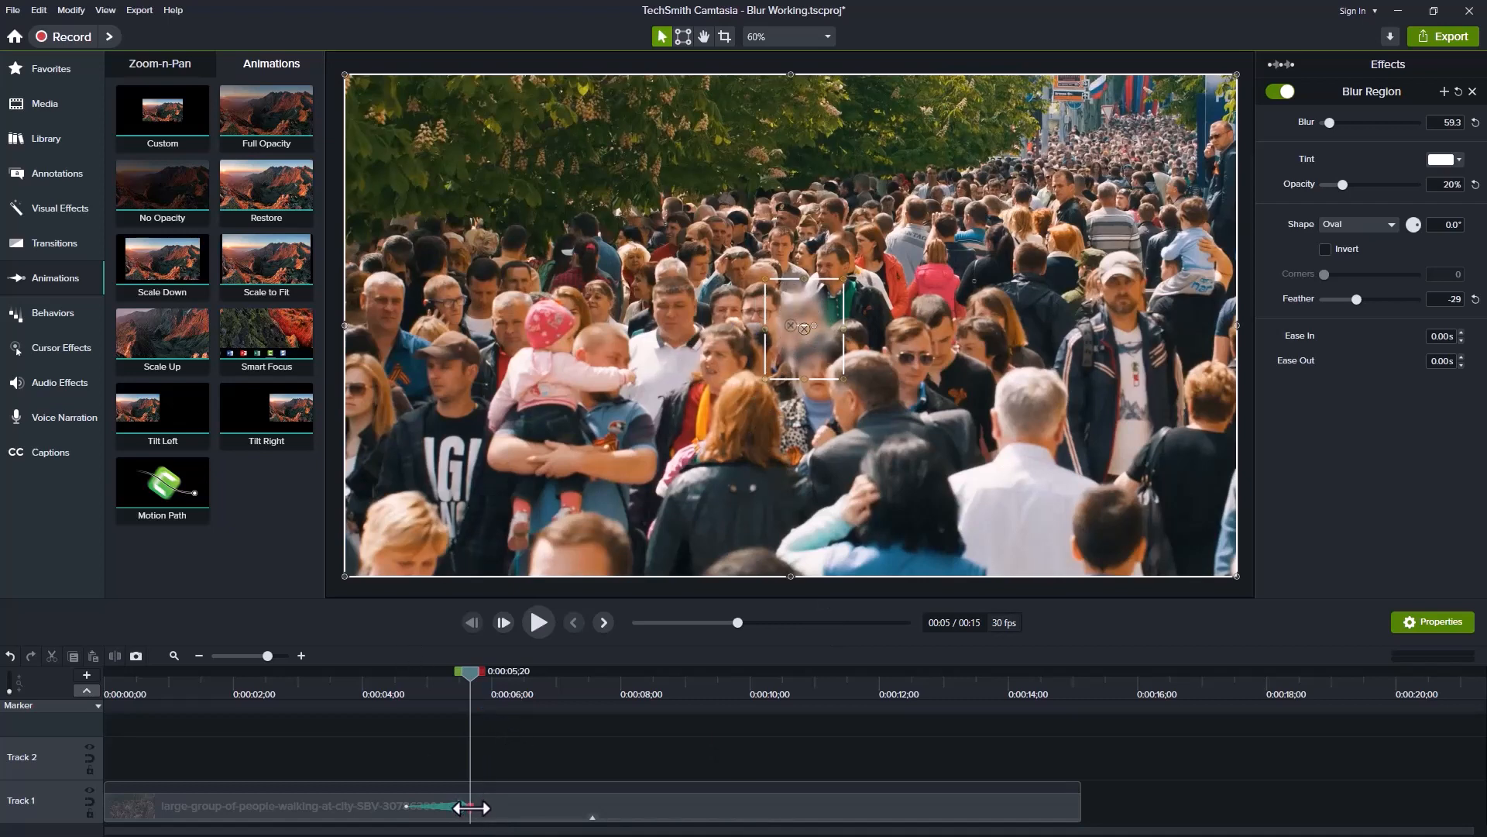
pyautogui.moveTo(857, 831); pyautogui.dragTo(1469, 769)
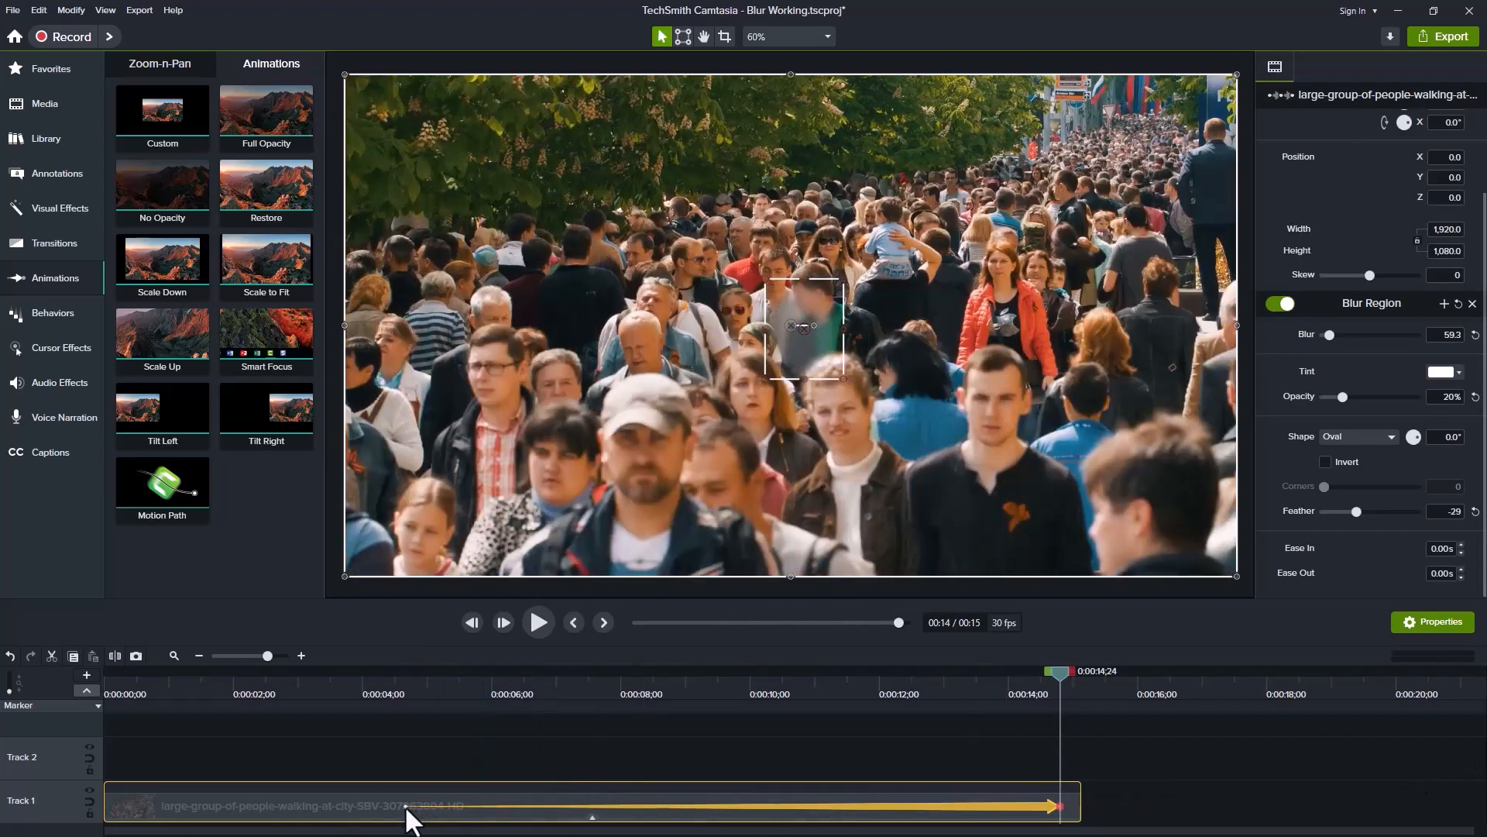
pyautogui.moveTo(407, 806); pyautogui.dragTo(62, 800)
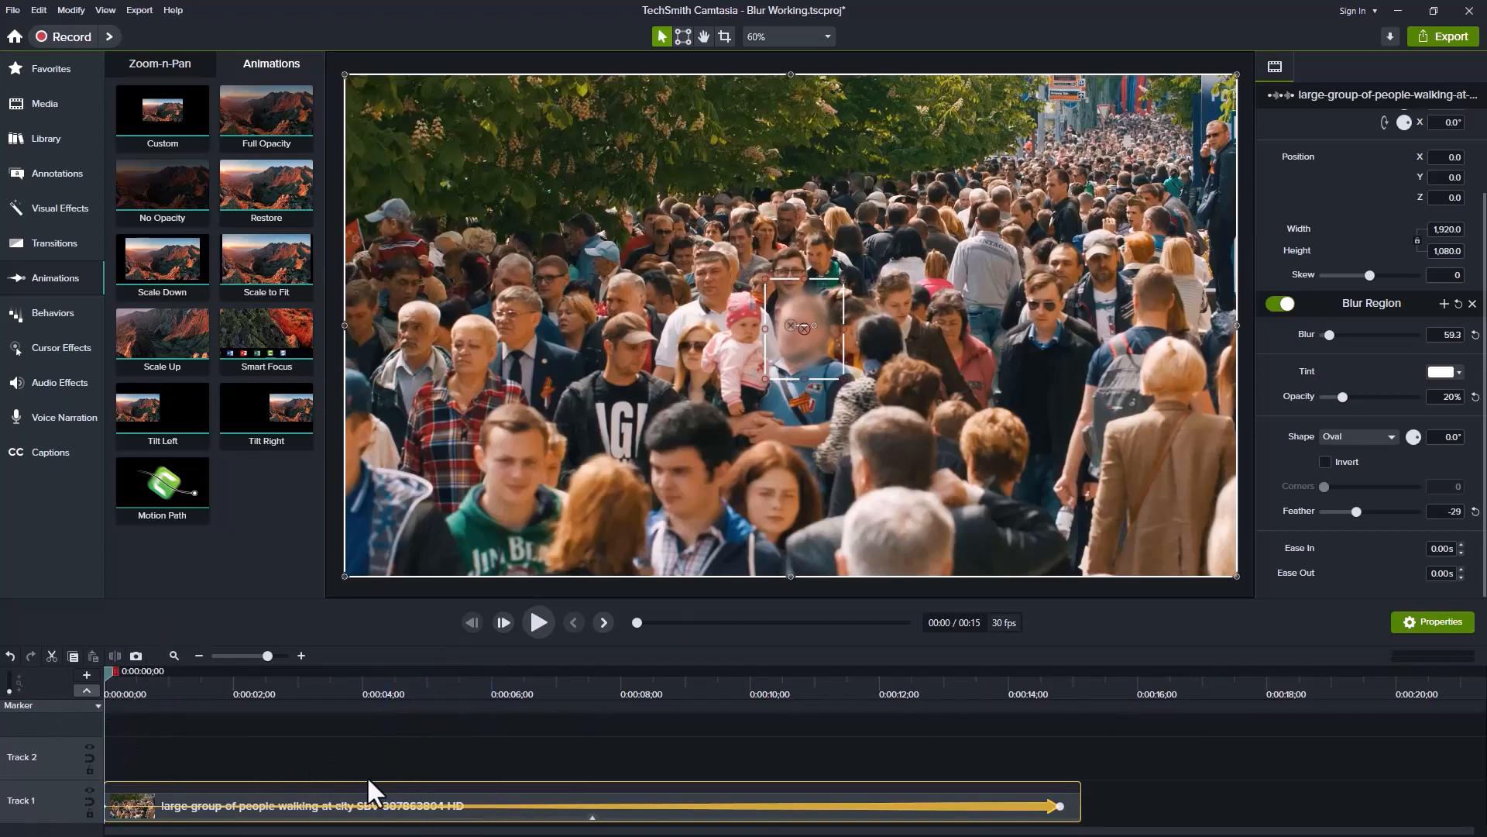
# - Reposition the blur region over the face of the man holding the child at 0:00:01;26 and again at 0:00:04;28
pyautogui.press('space')
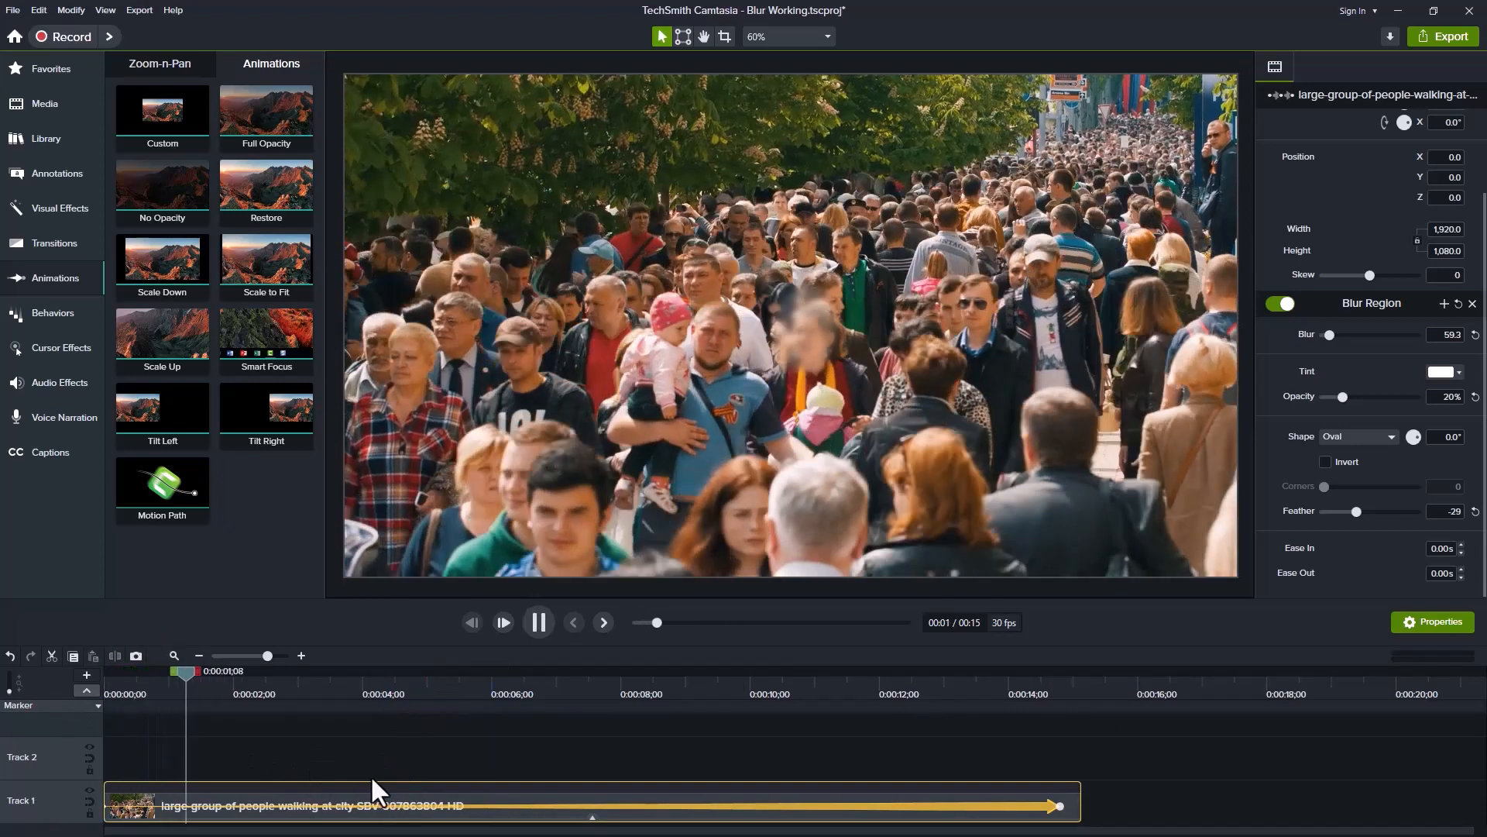
pyautogui.press('space')
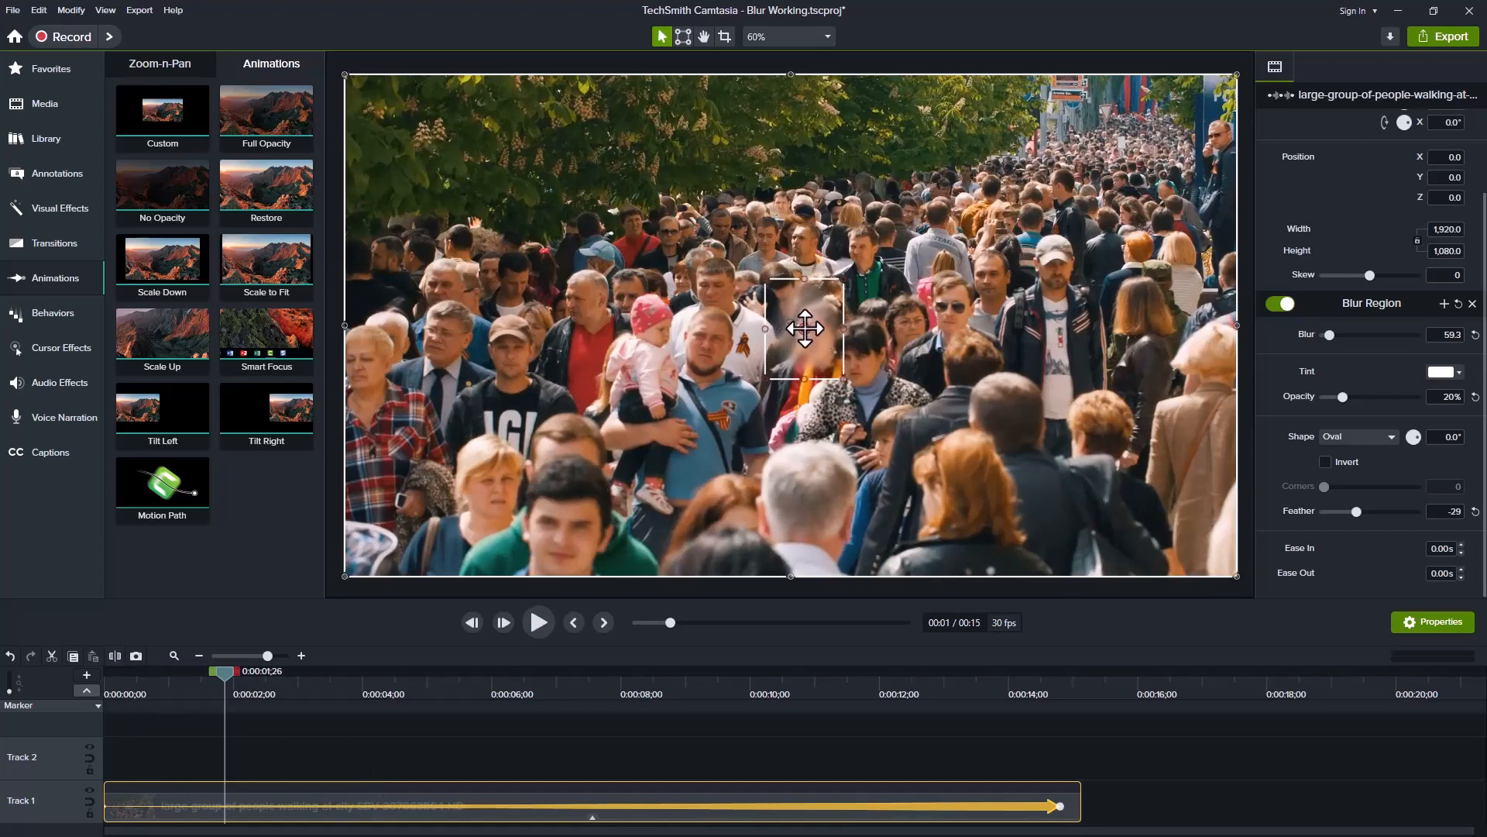
pyautogui.moveTo(805, 328); pyautogui.dragTo(706, 346)
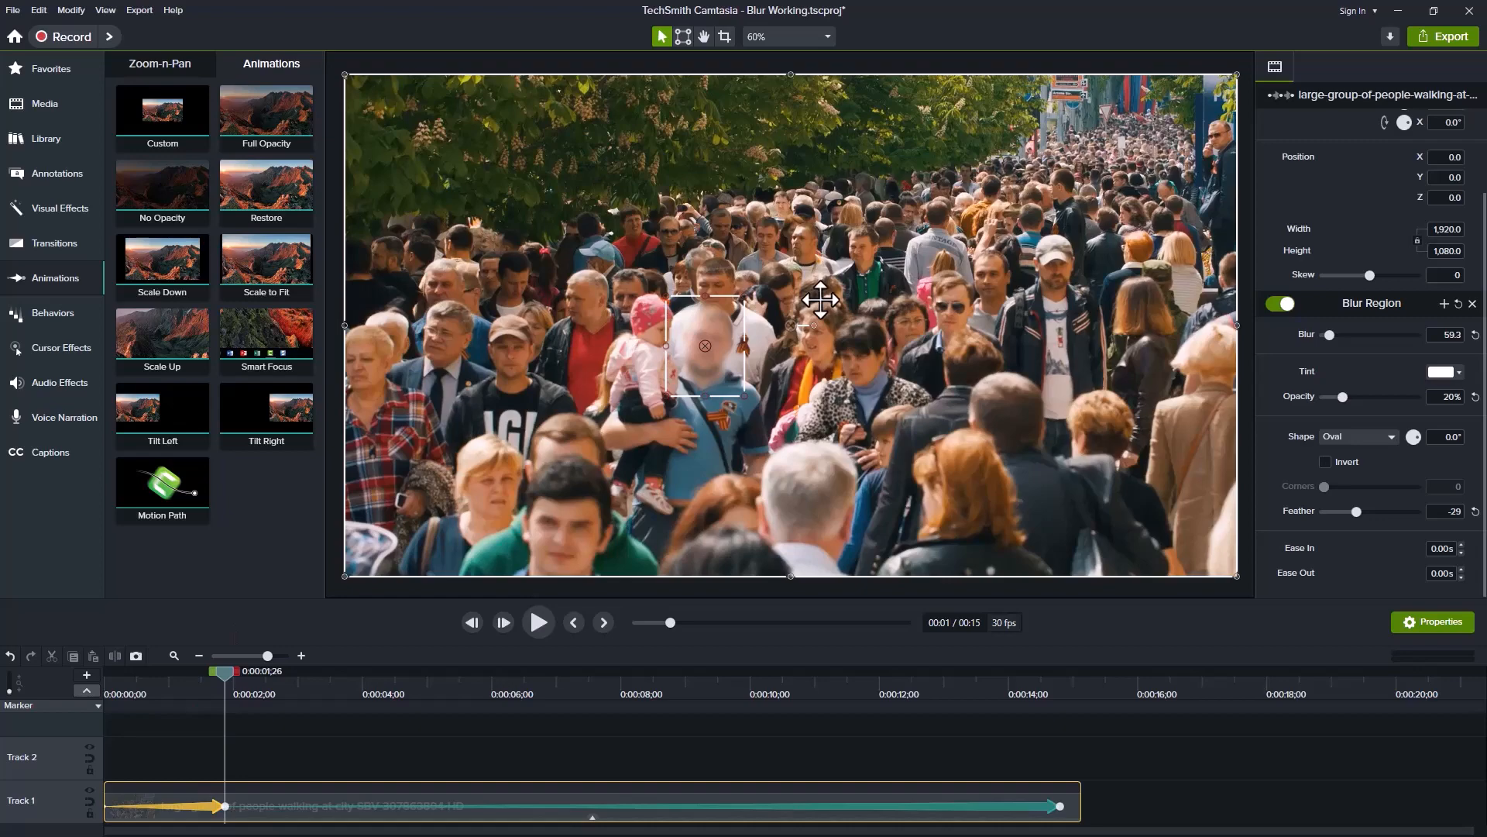
pyautogui.press('space')
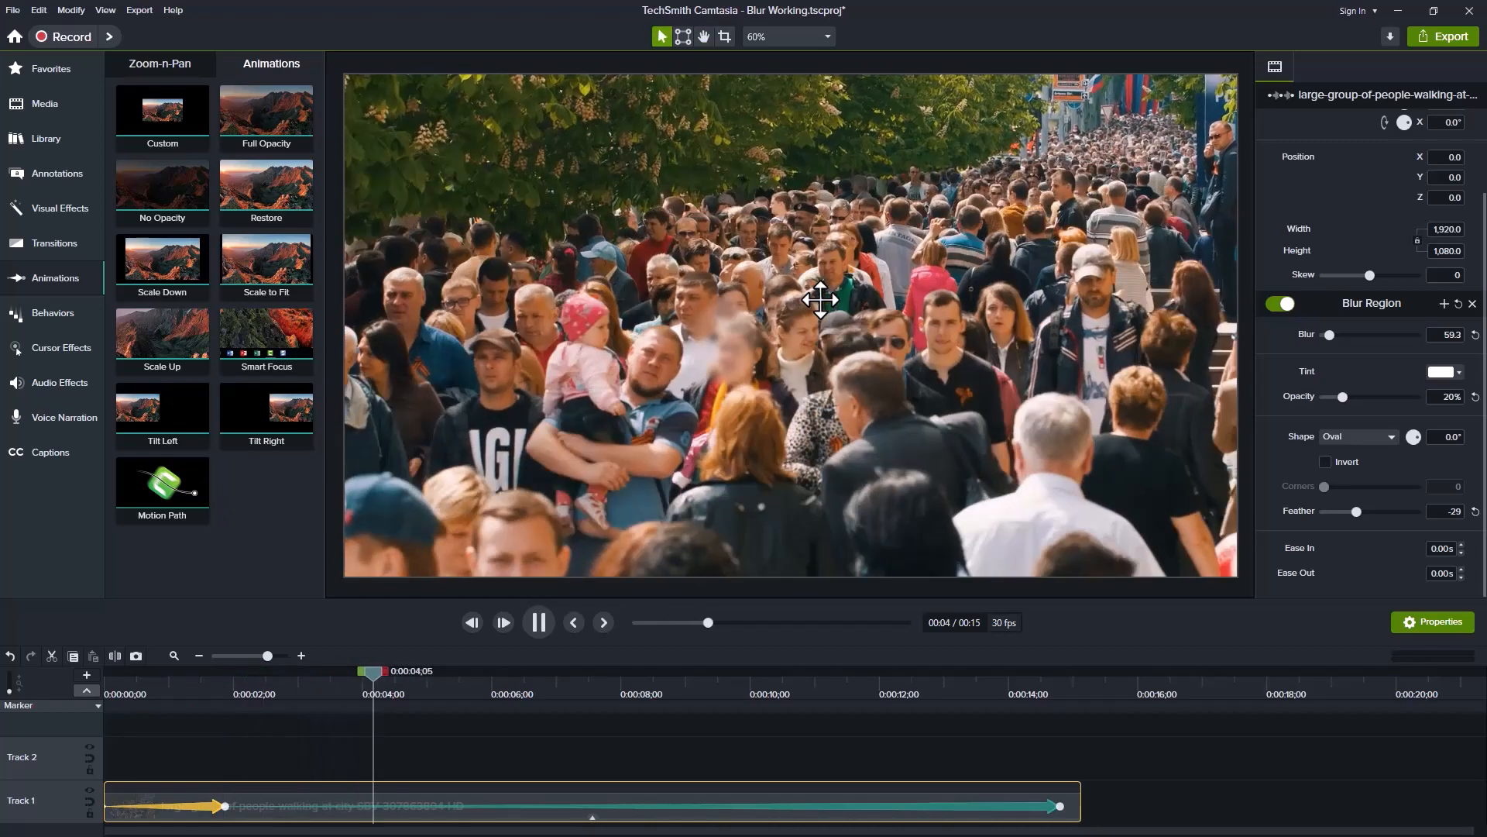
pyautogui.press('space')
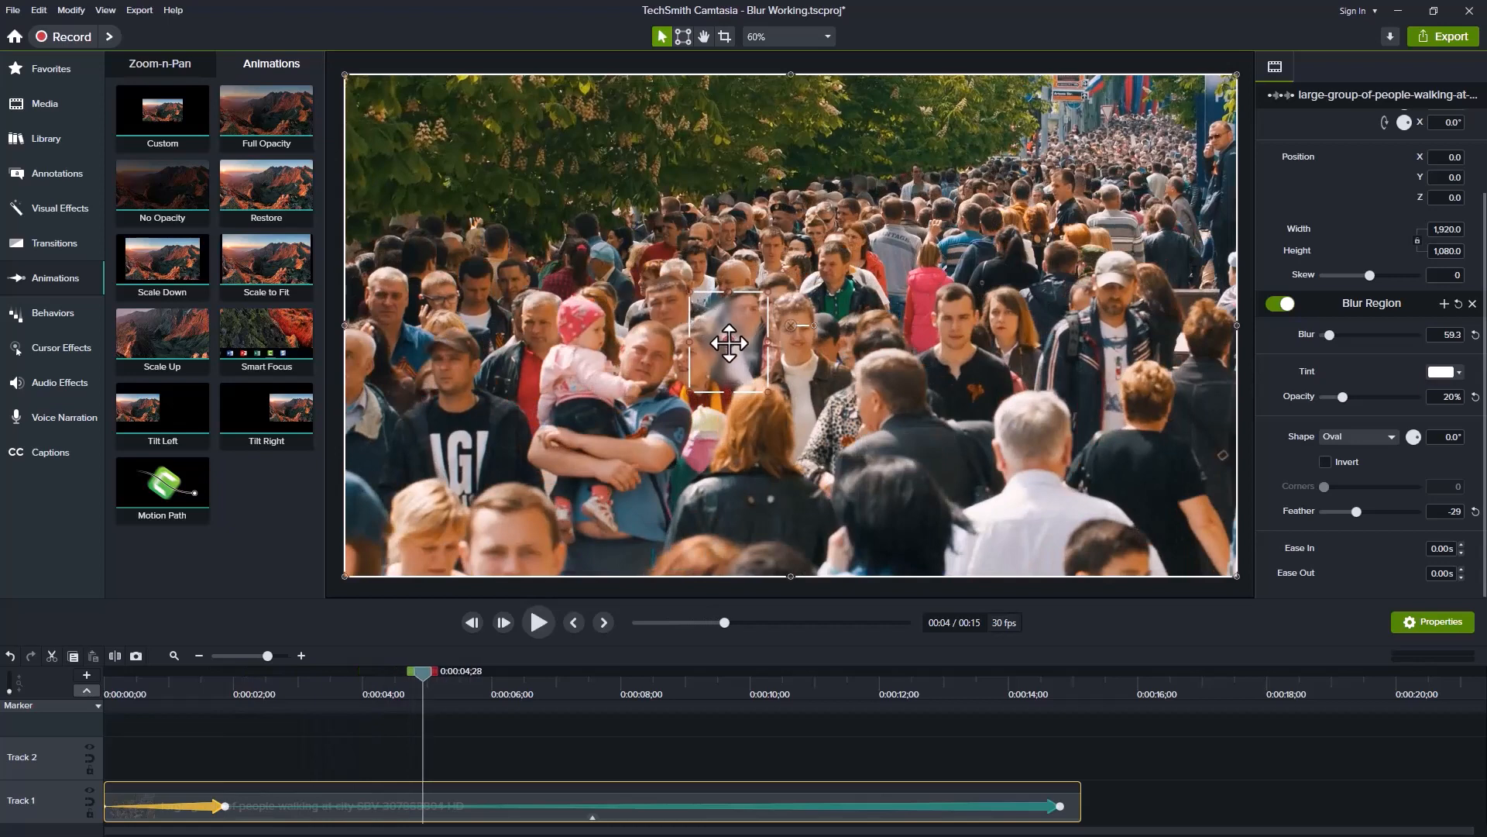
pyautogui.click(729, 339)
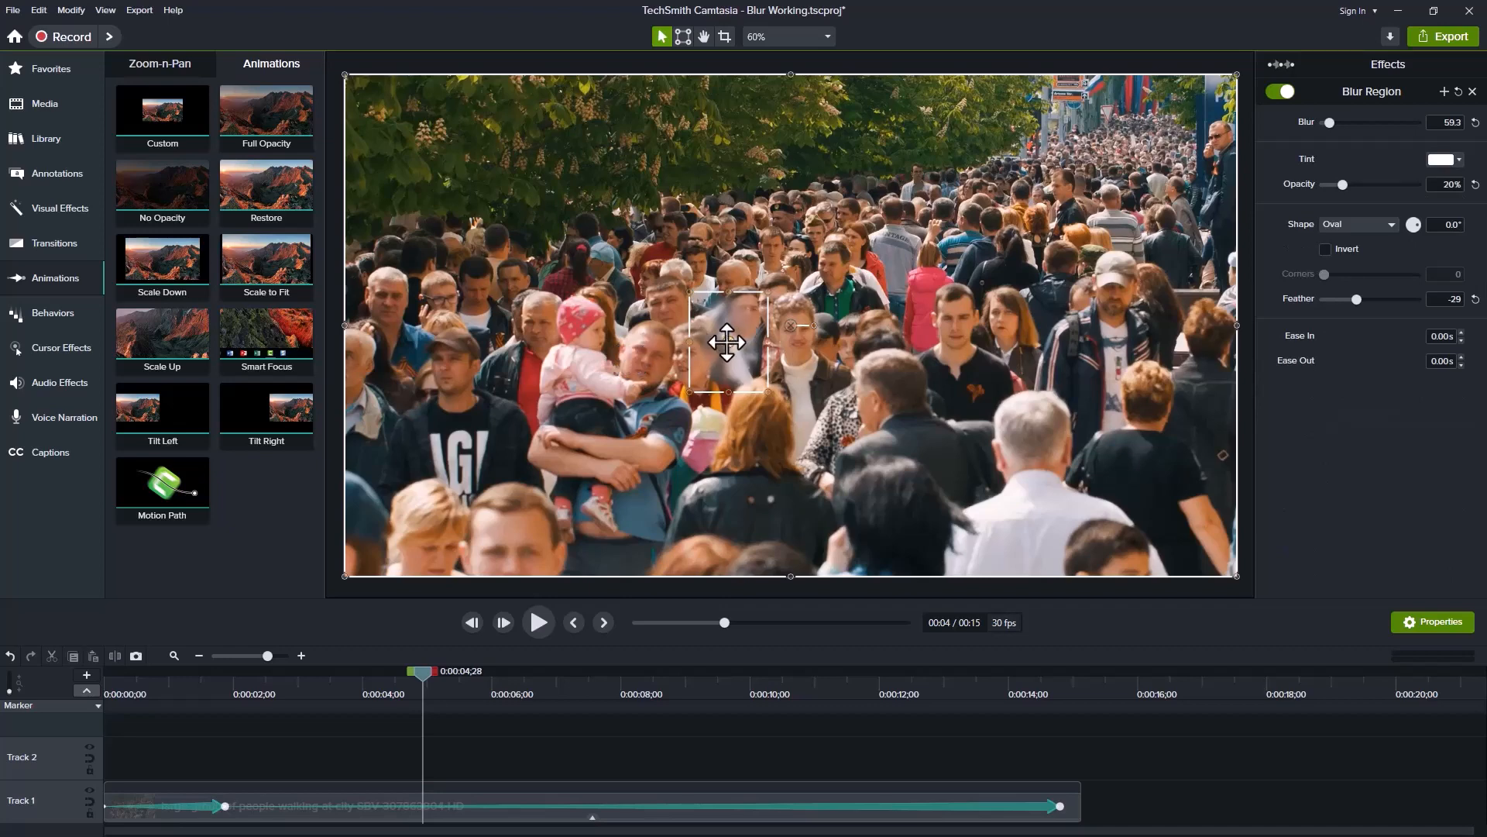
pyautogui.moveTo(729, 342); pyautogui.dragTo(645, 353)
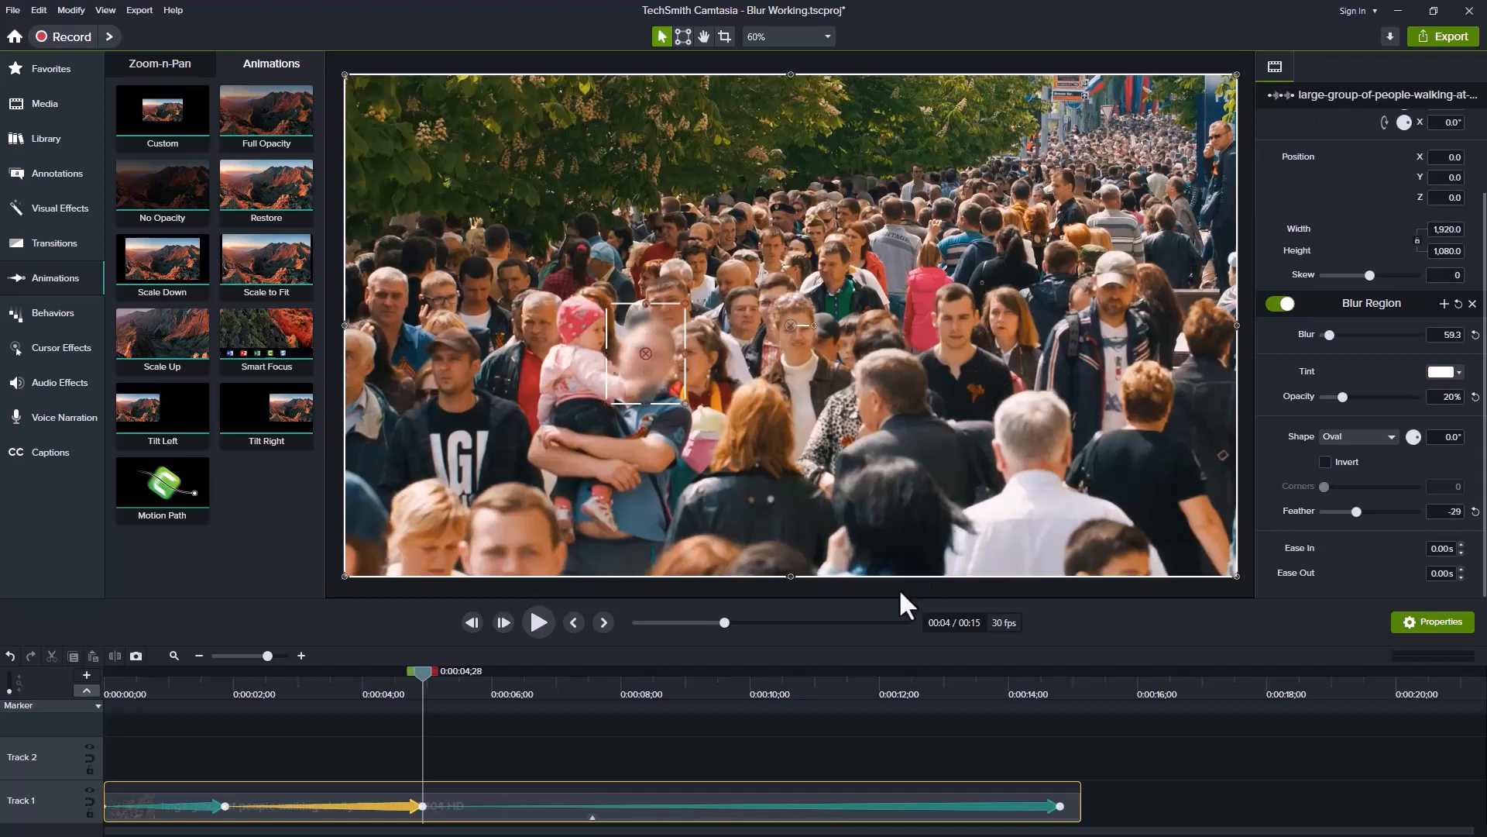
# - Move the blur region back onto the man's face at 0:00:06;22 and at 0:00:08;13
pyautogui.press('space')
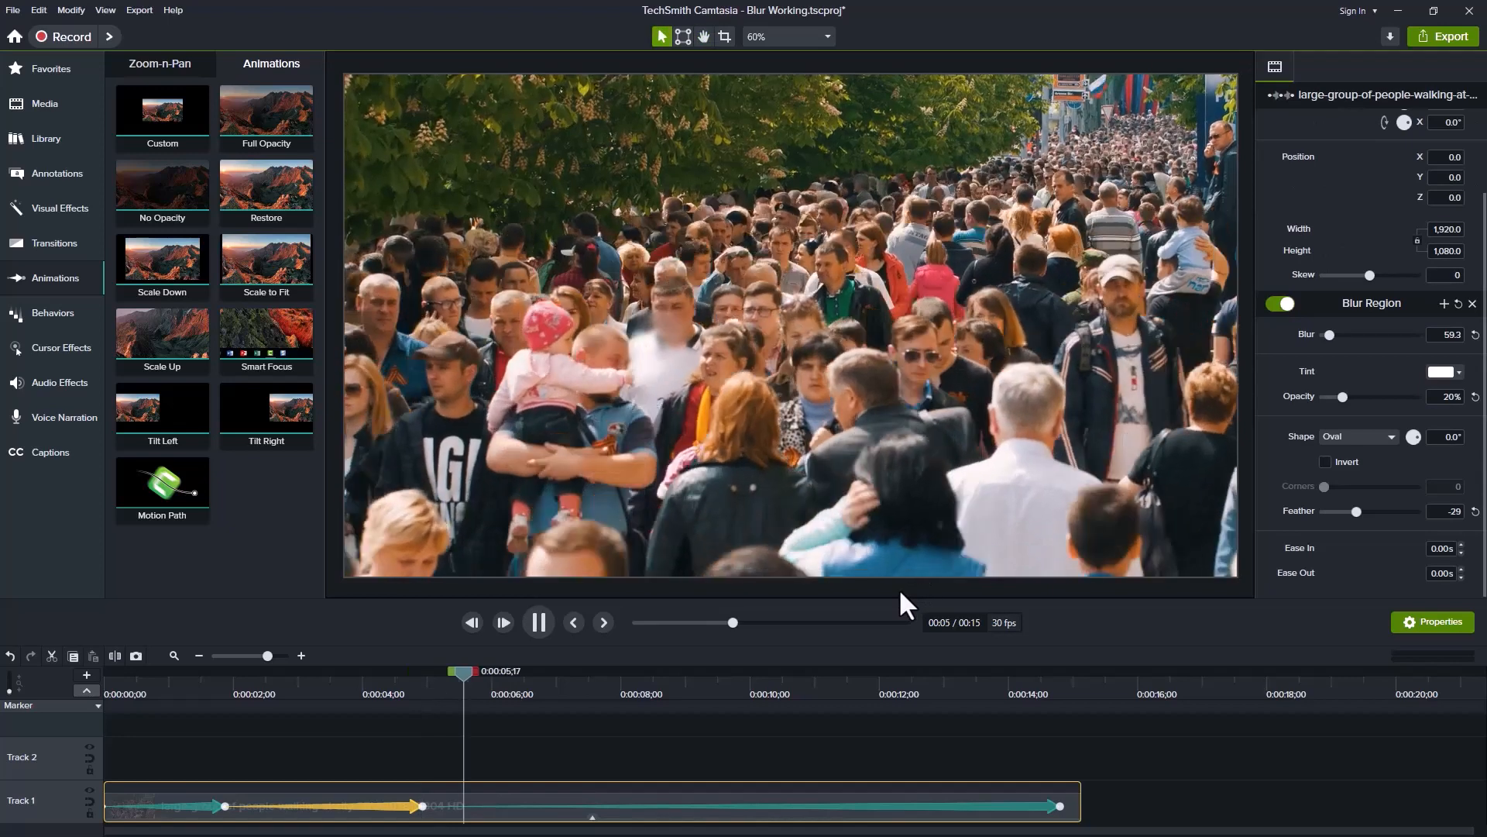
pyautogui.press('space')
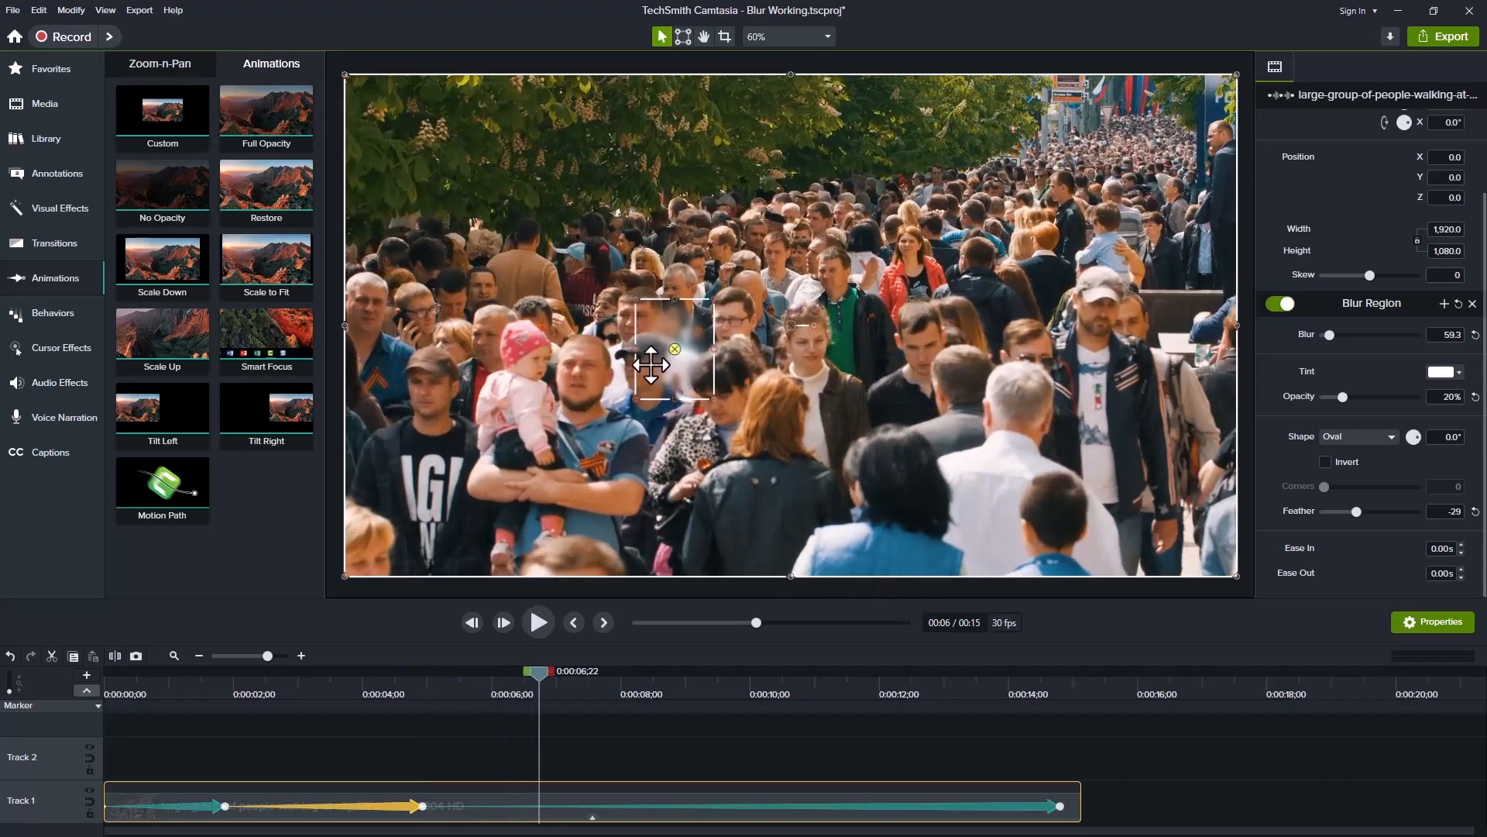
pyautogui.moveTo(651, 364); pyautogui.dragTo(587, 378)
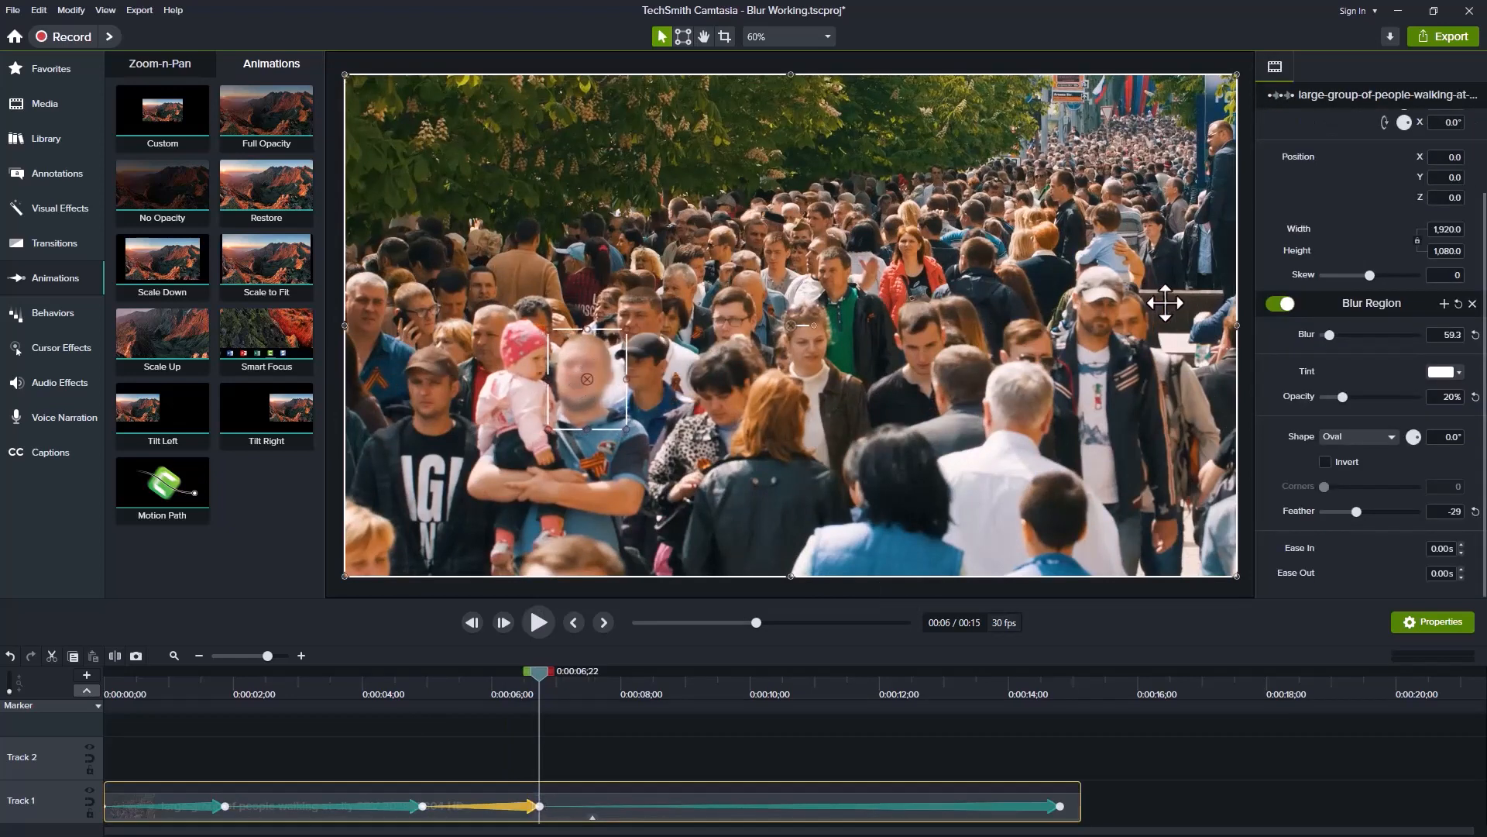
pyautogui.press('space')
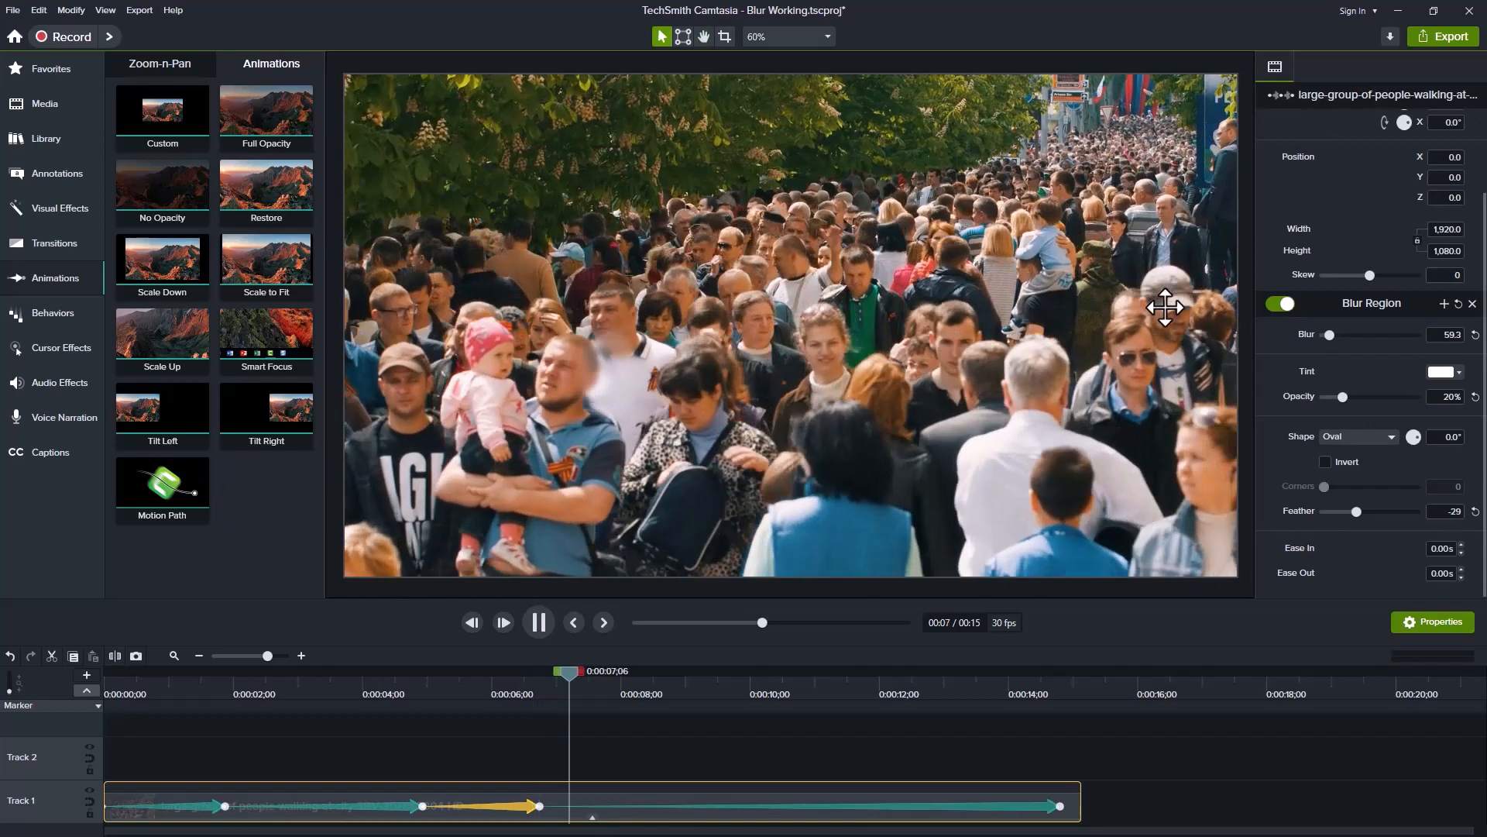
pyautogui.press('space')
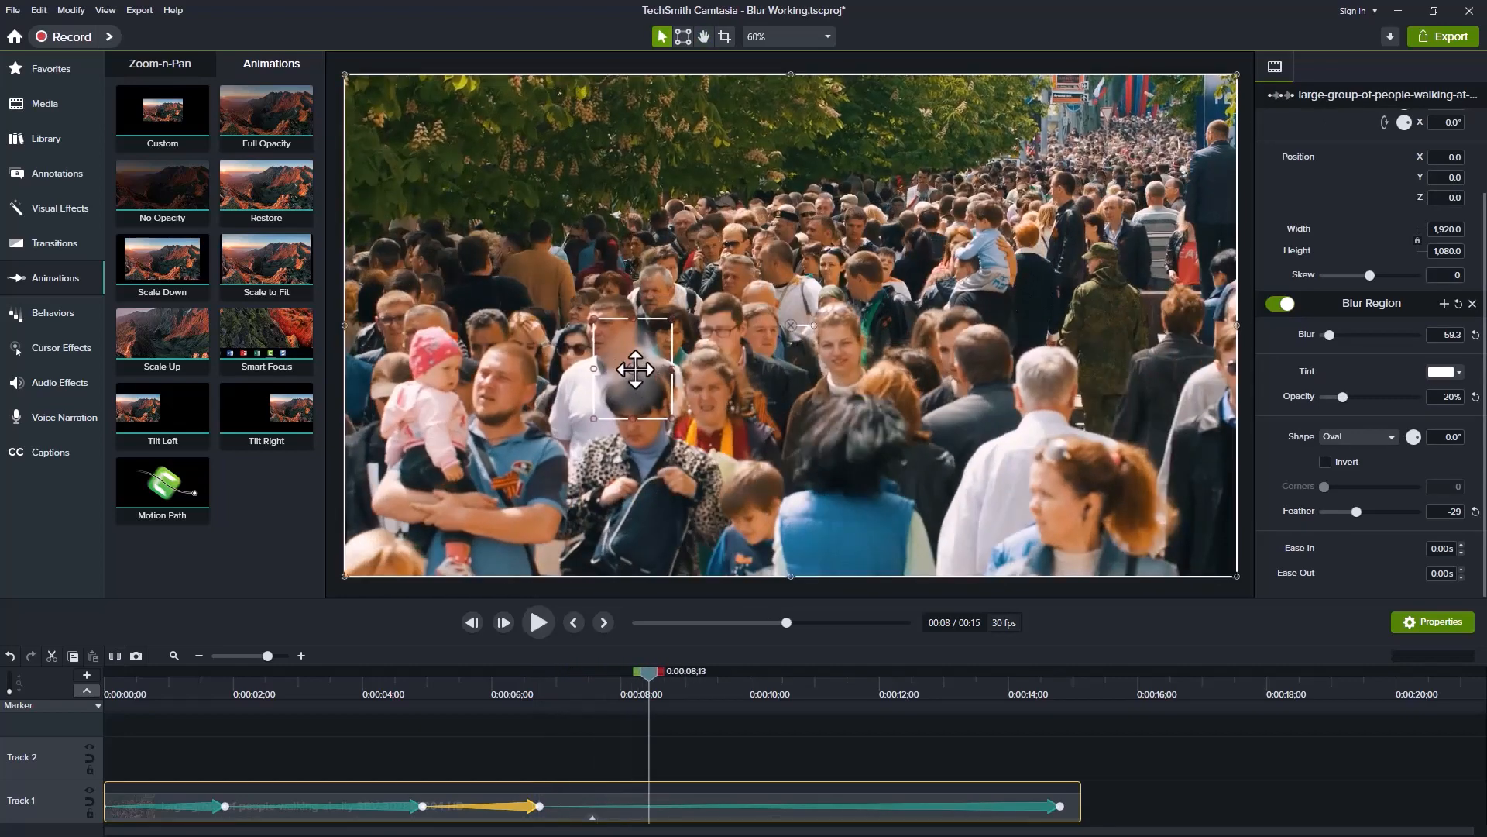
pyautogui.moveTo(636, 368); pyautogui.dragTo(507, 389)
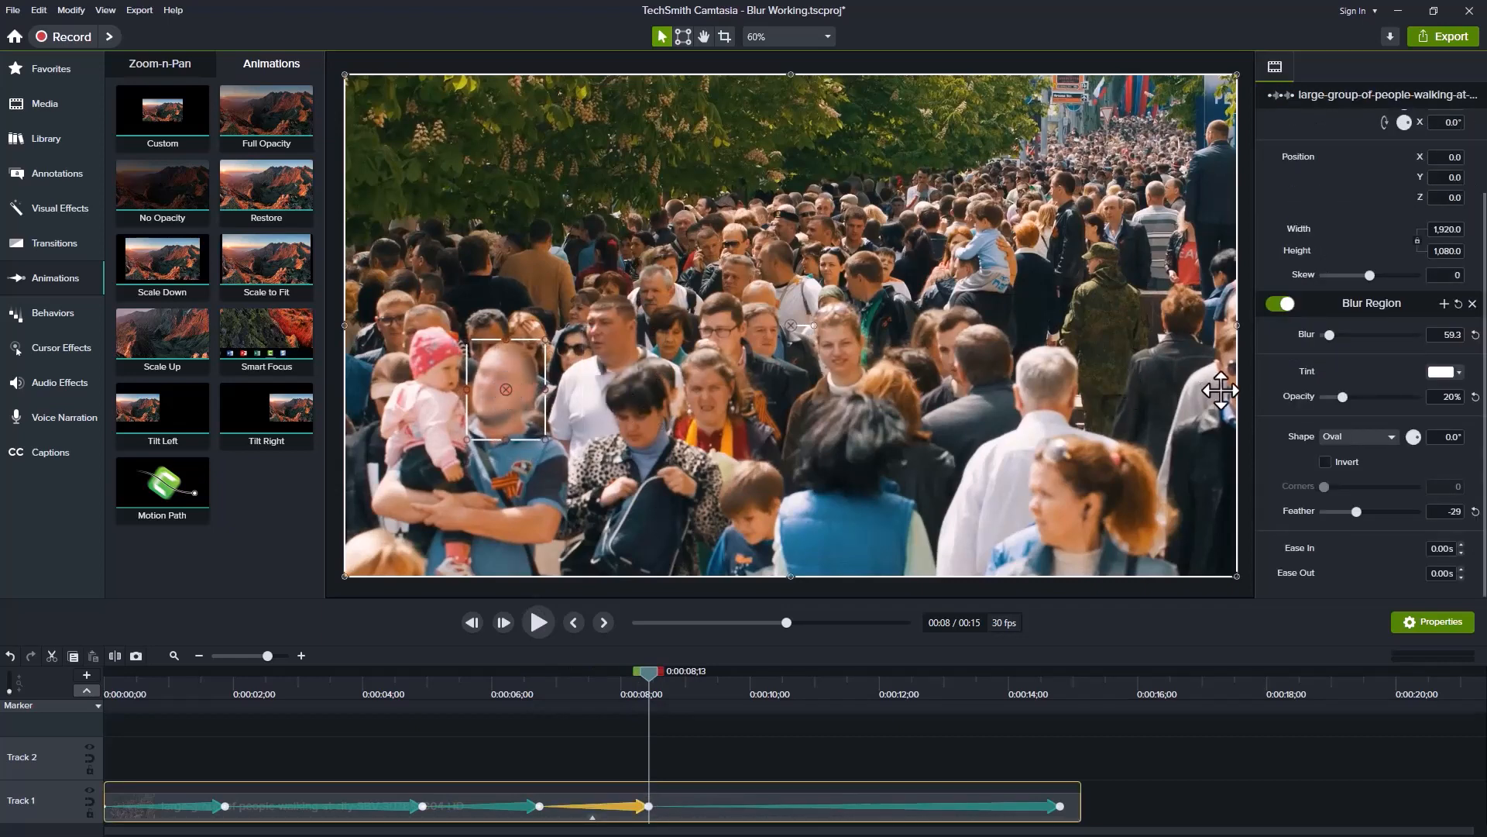
# - Realign the blur region with the man's face at 0:00:09;20 and at 0:00:10;10
pyautogui.press('space')
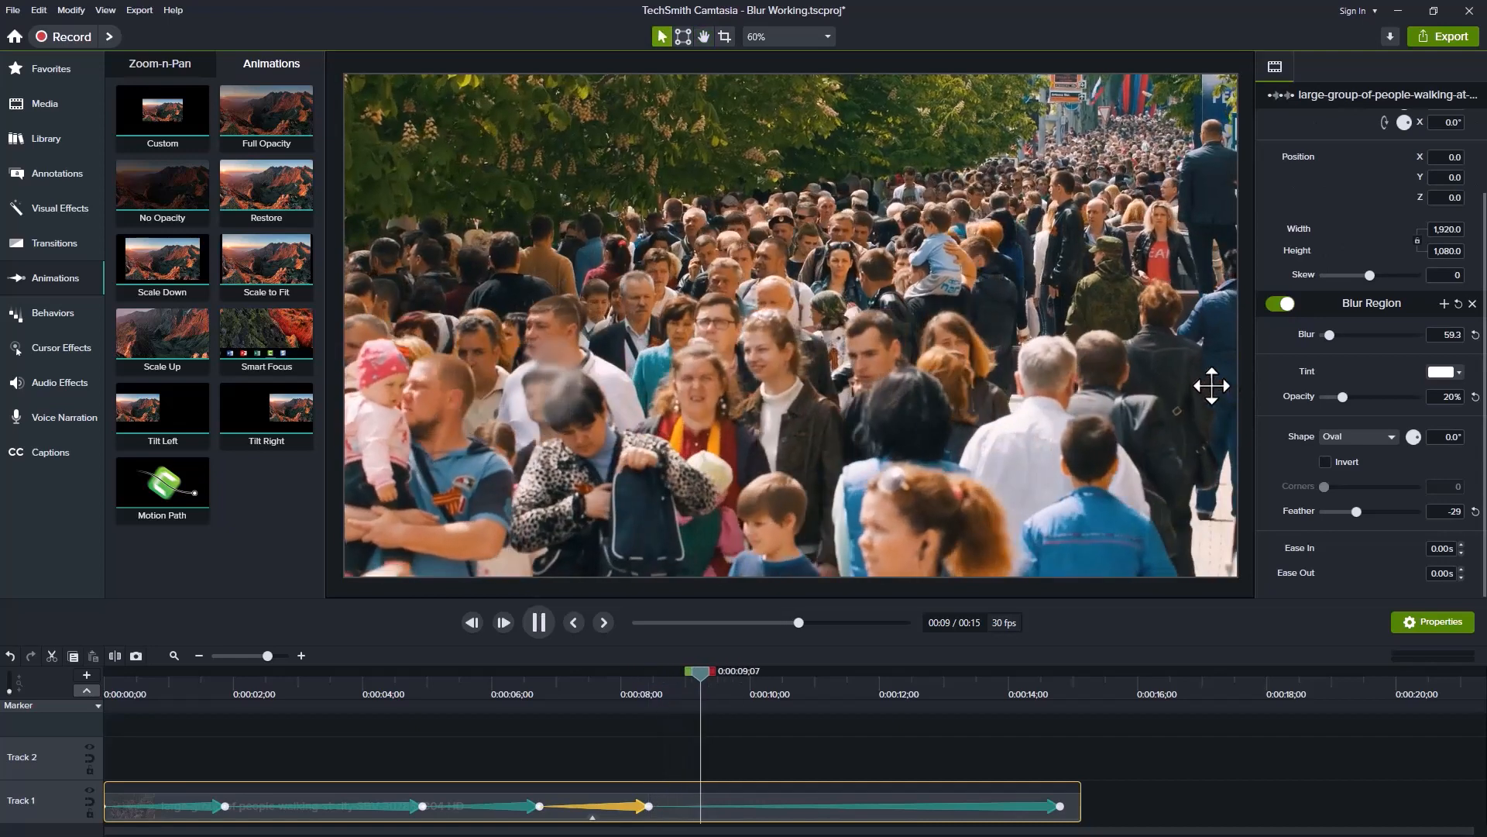
pyautogui.press('space')
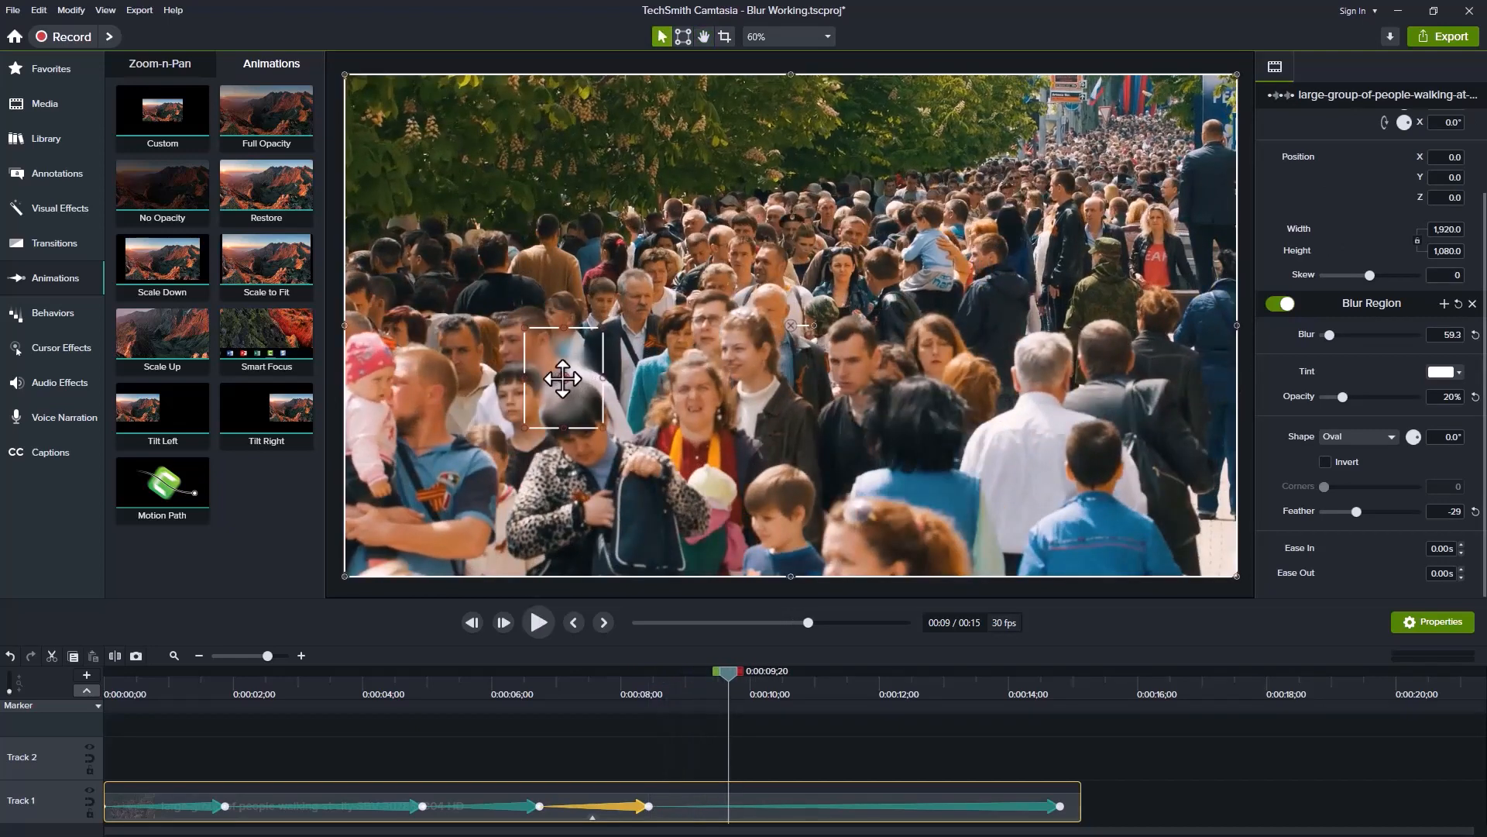
pyautogui.moveTo(563, 379); pyautogui.dragTo(423, 386)
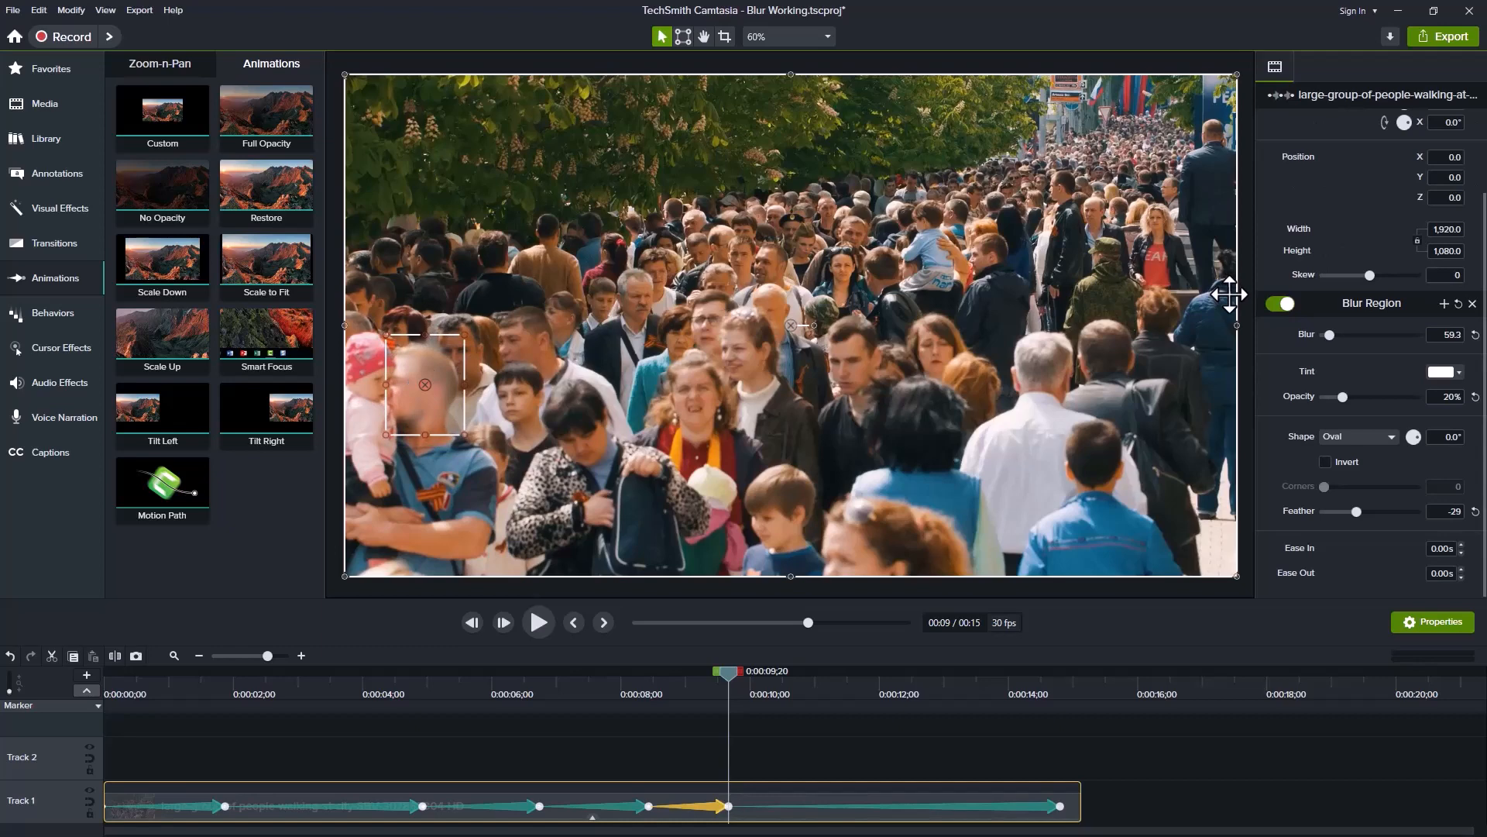
pyautogui.press('space')
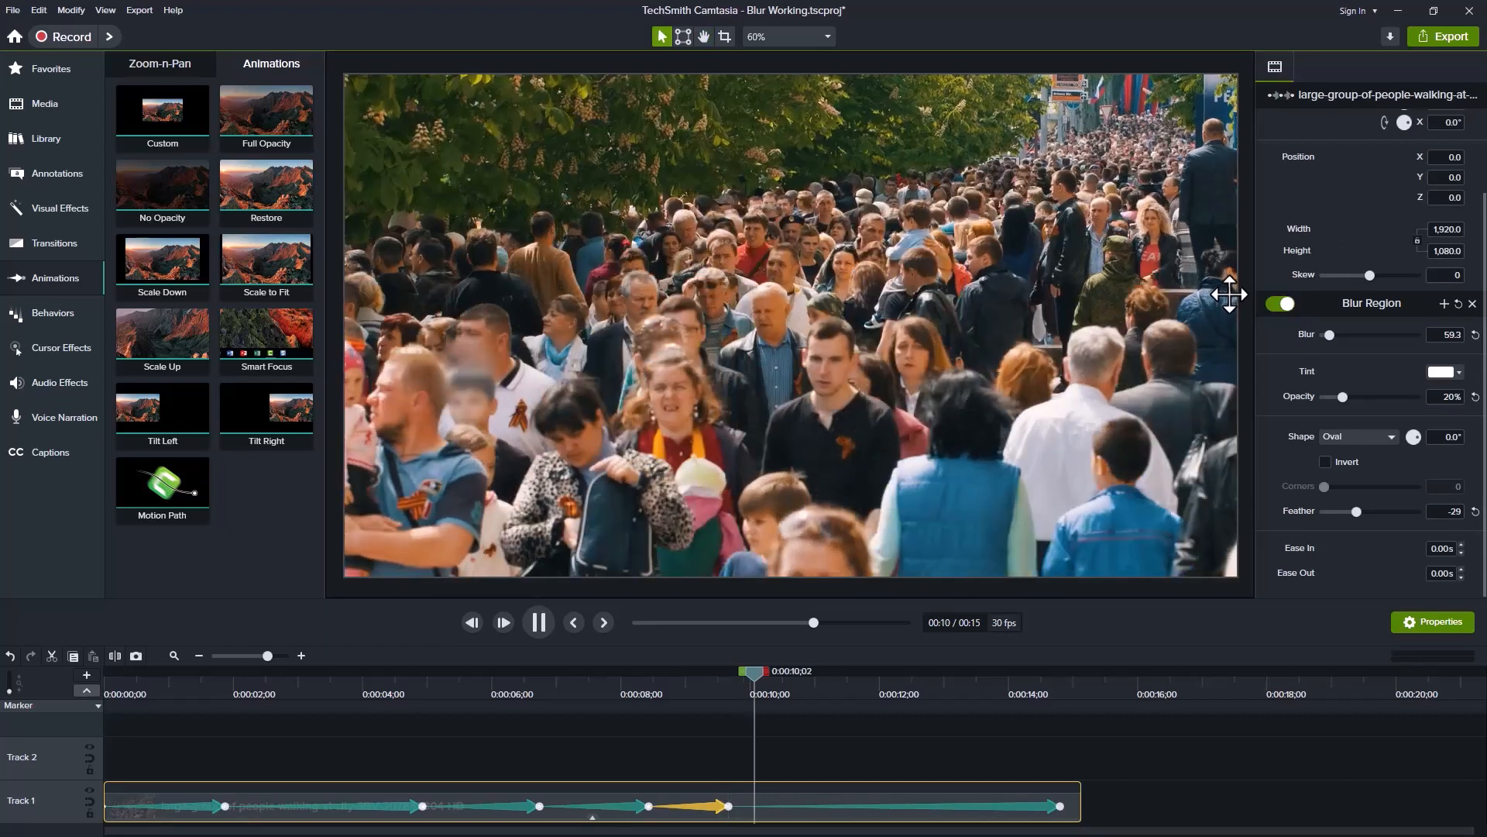
pyautogui.press('space')
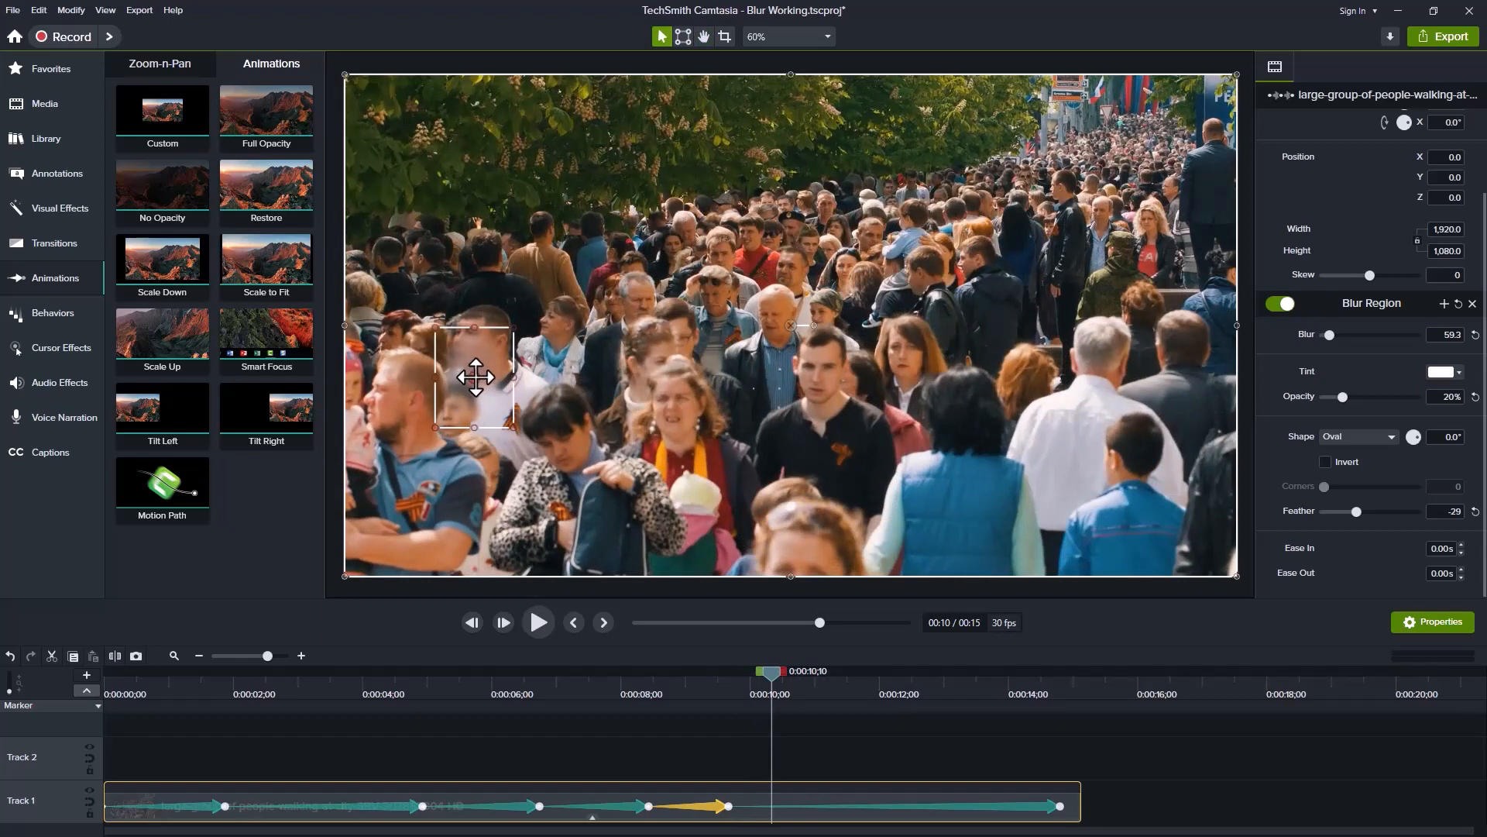
pyautogui.moveTo(475, 377); pyautogui.dragTo(404, 398)
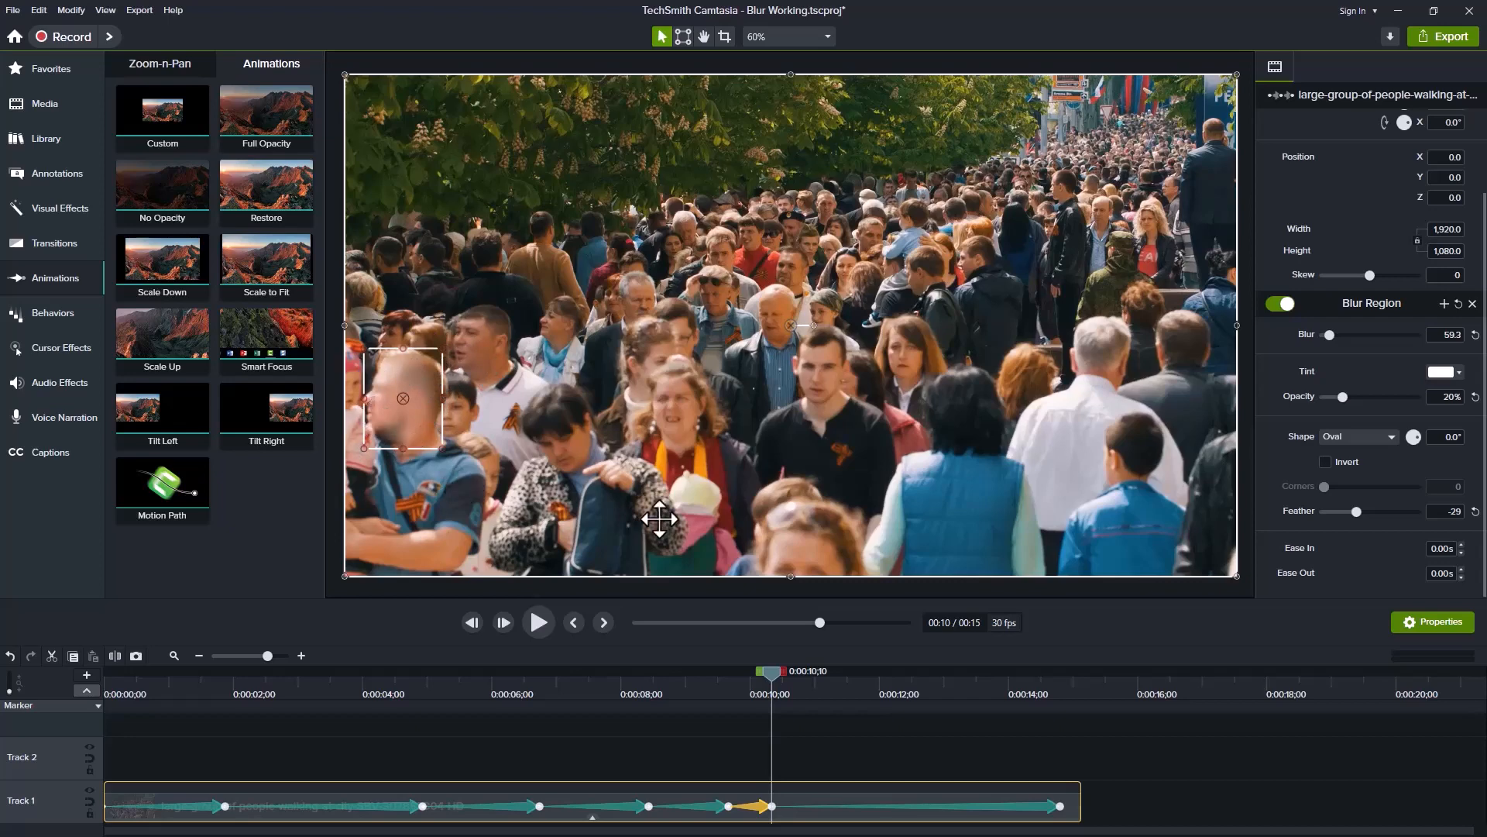
# - Place the blur region over the man's face at the frame's edge at 0:00:11;05, and resume playback
pyautogui.press('space')
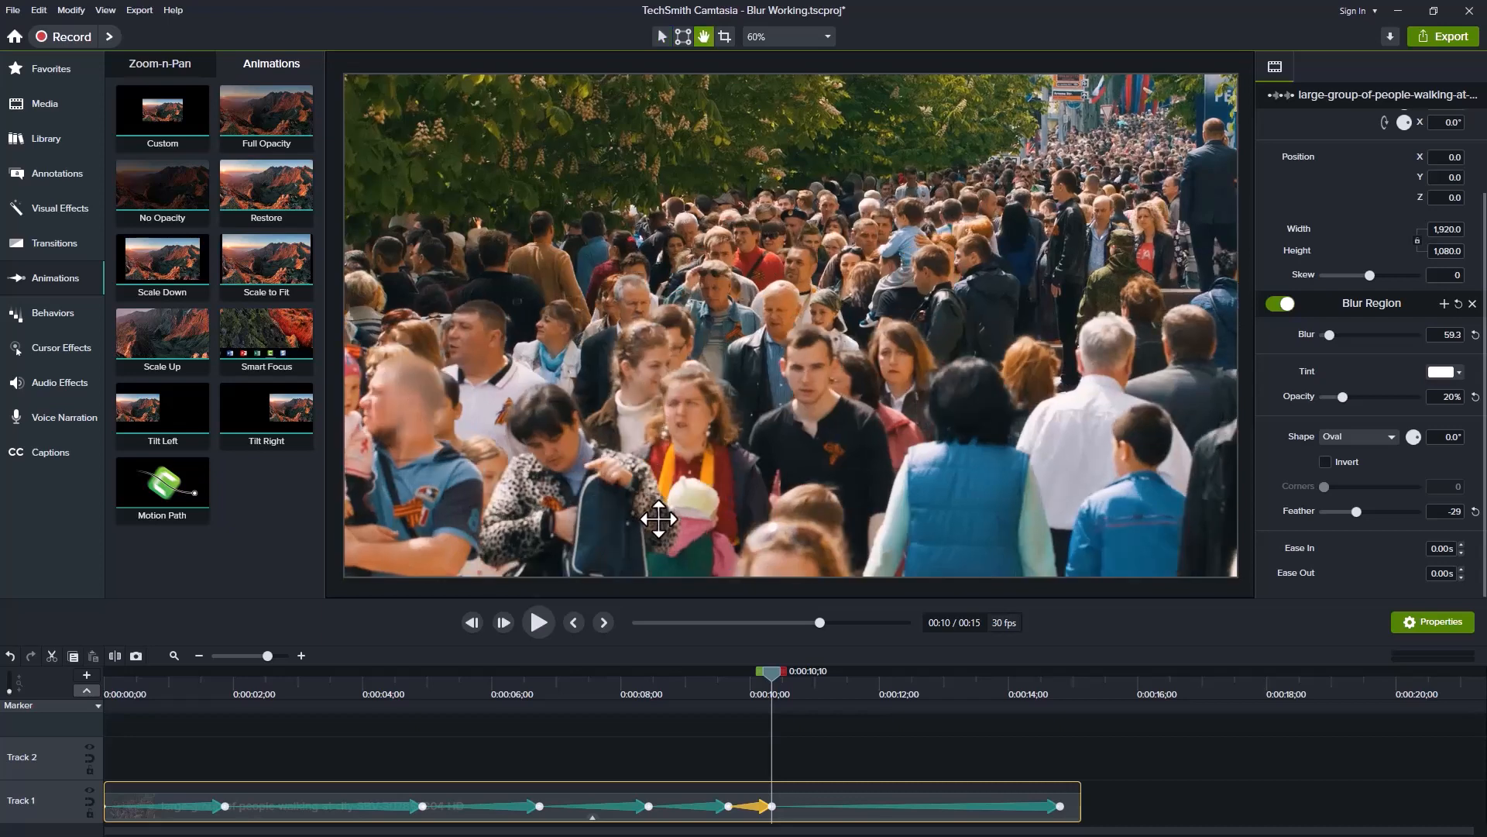
pyautogui.press('space')
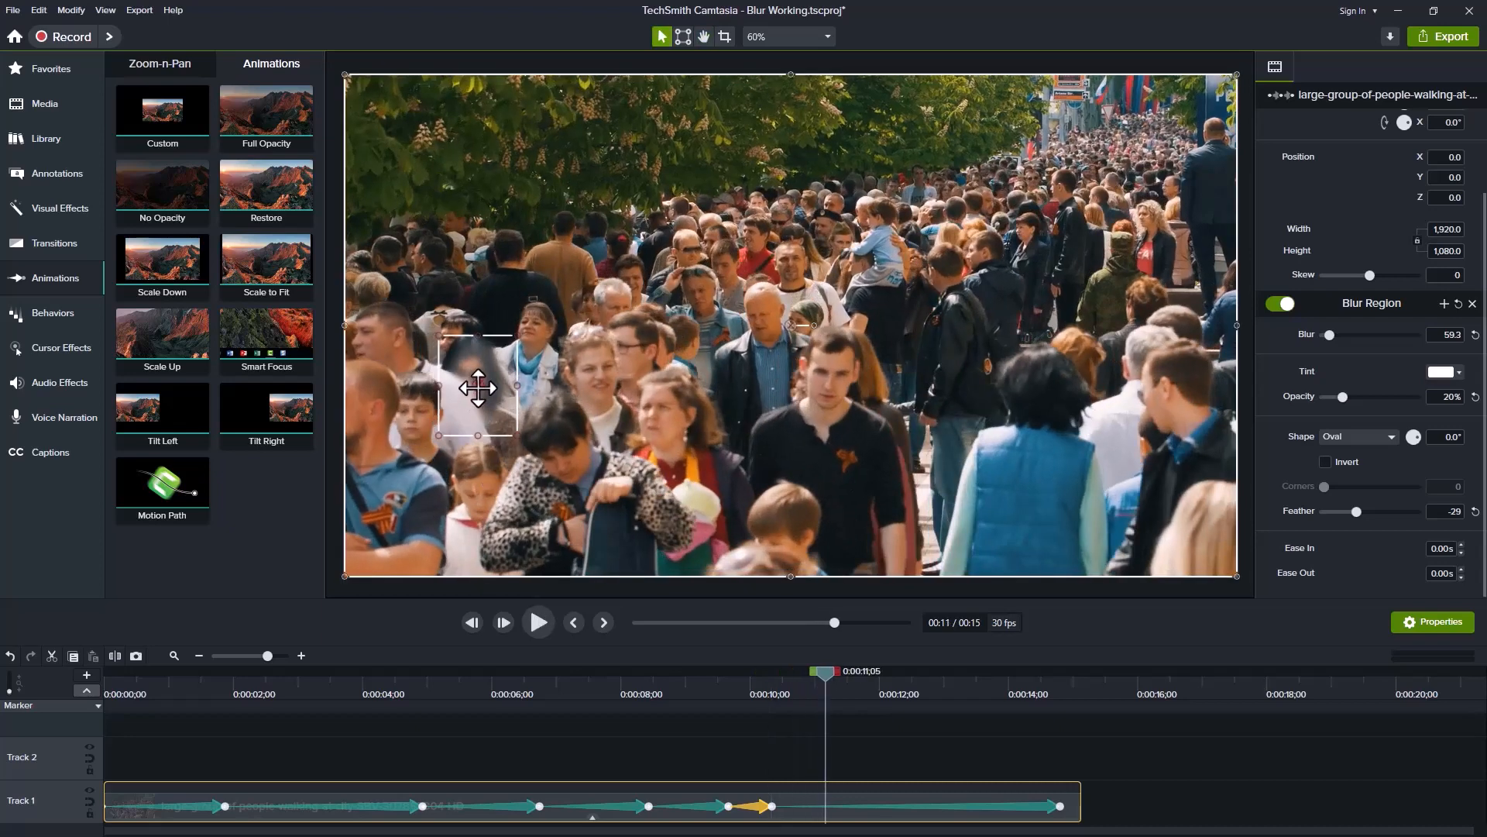
pyautogui.moveTo(438, 409); pyautogui.dragTo(365, 405)
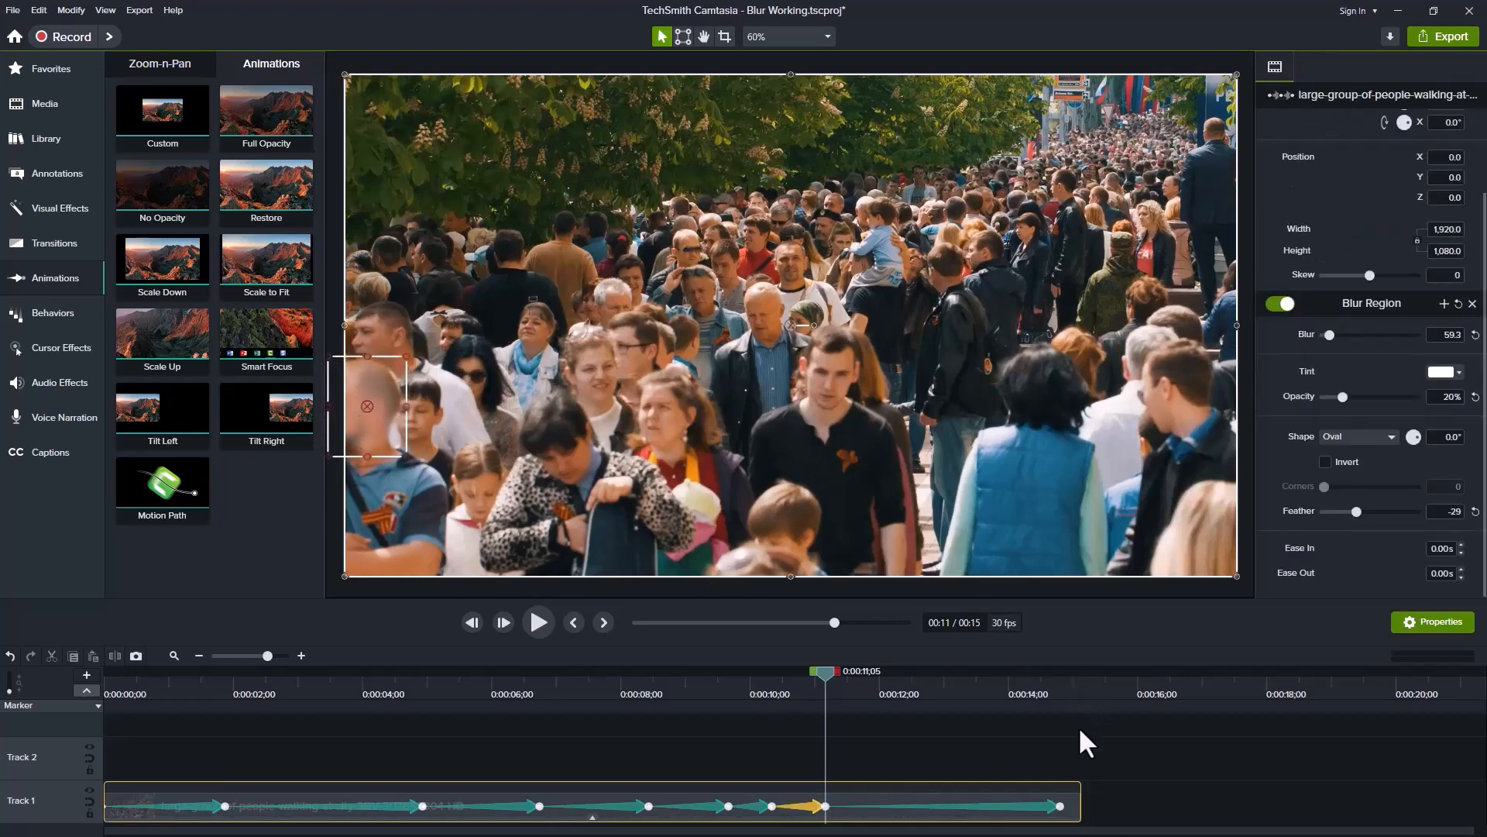
pyautogui.press('space')
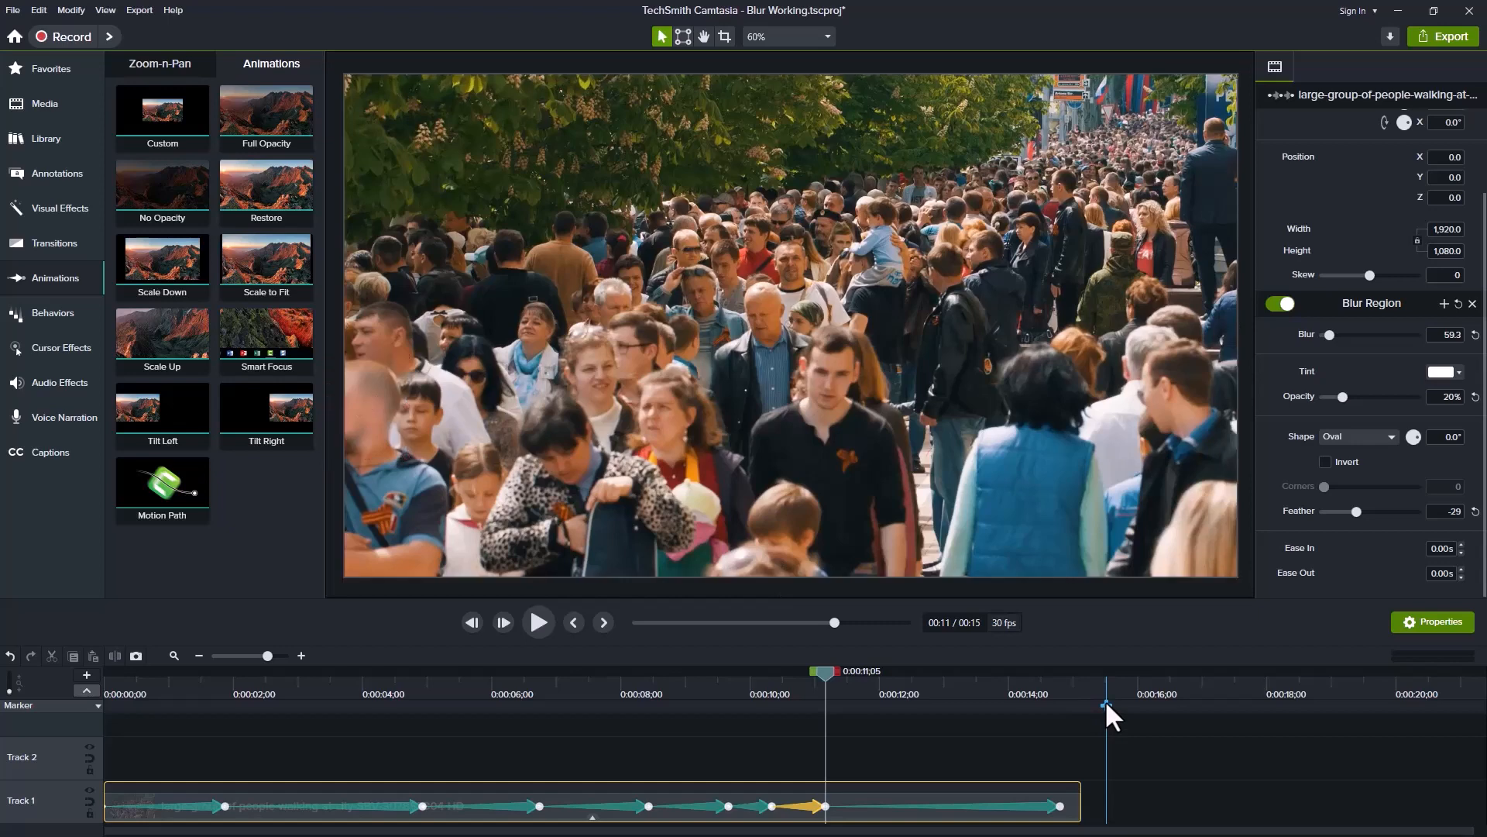
# - Move the blur region back onto the man's face at 0:00:12;04 and again at 0:00:13;06
pyautogui.press('space')
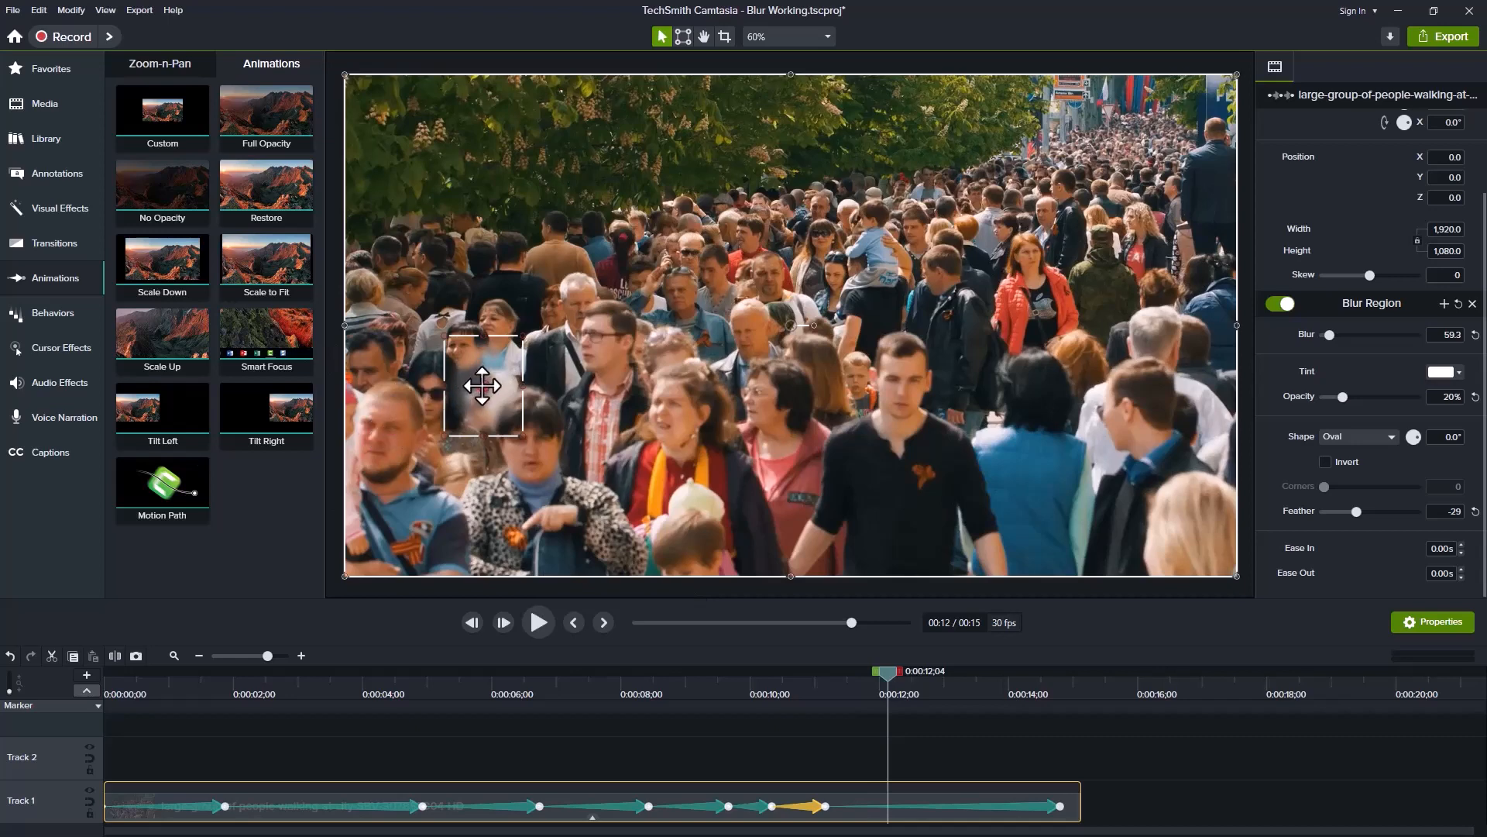
pyautogui.moveTo(482, 385); pyautogui.dragTo(383, 431)
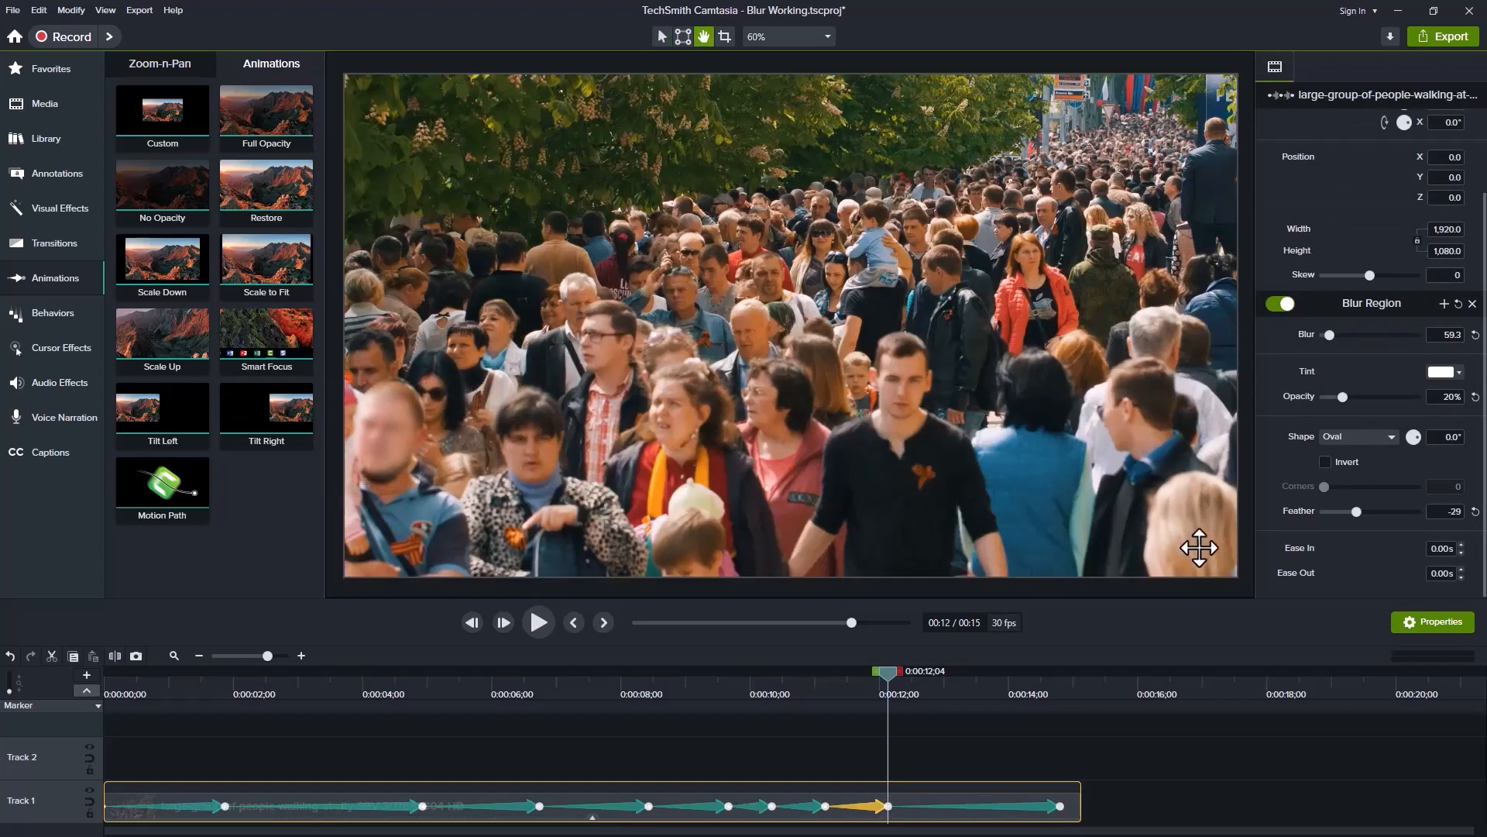
pyautogui.press('space')
pyautogui.press('space')
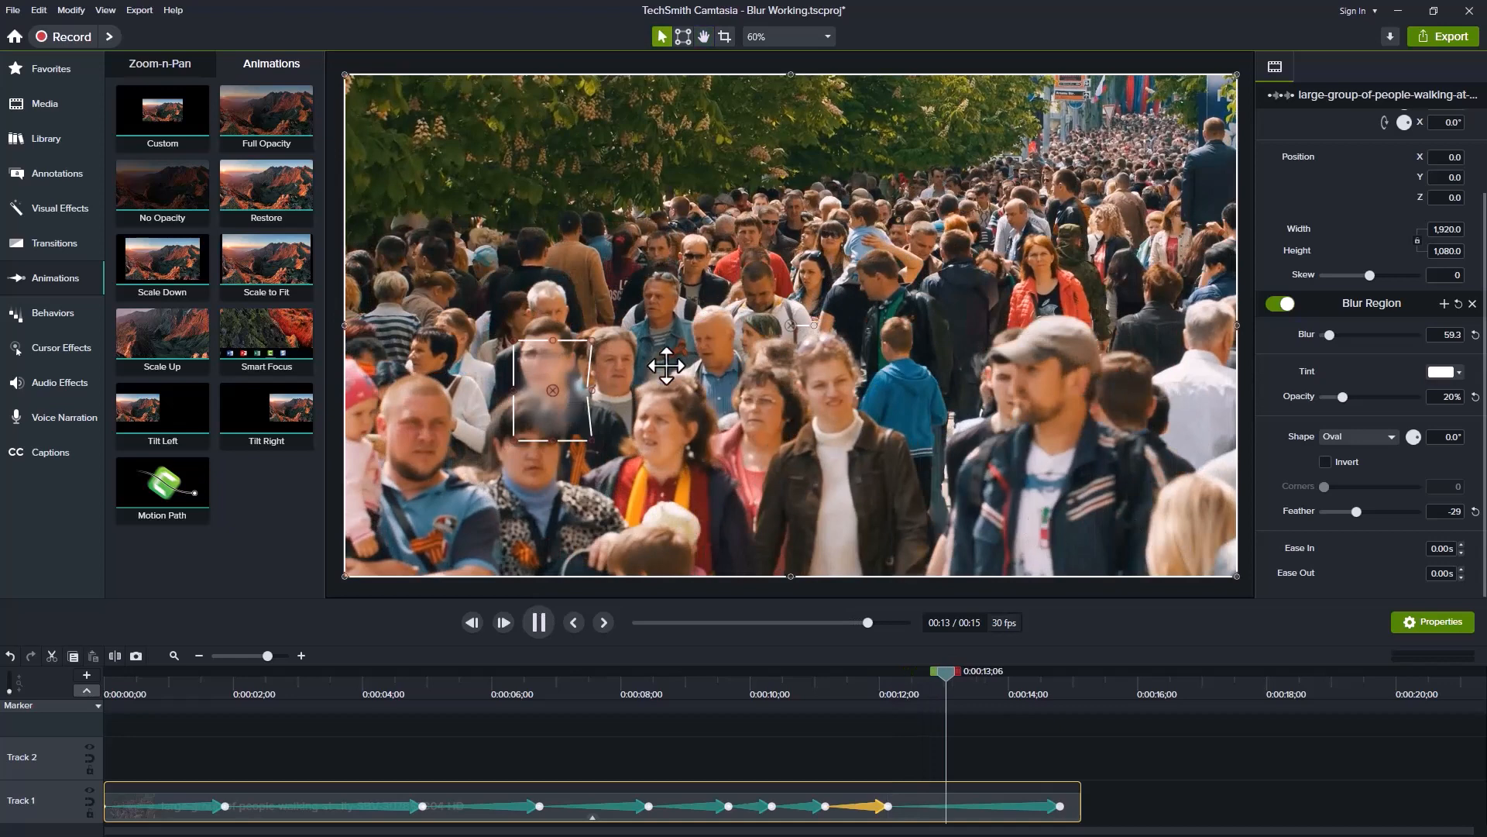
pyautogui.click(548, 389)
pyautogui.moveTo(463, 434); pyautogui.dragTo(424, 435)
# - Realign the blur region with the man's face near the frame's edge at 0:00:14;05, and play on to the clip's end
pyautogui.press('space')
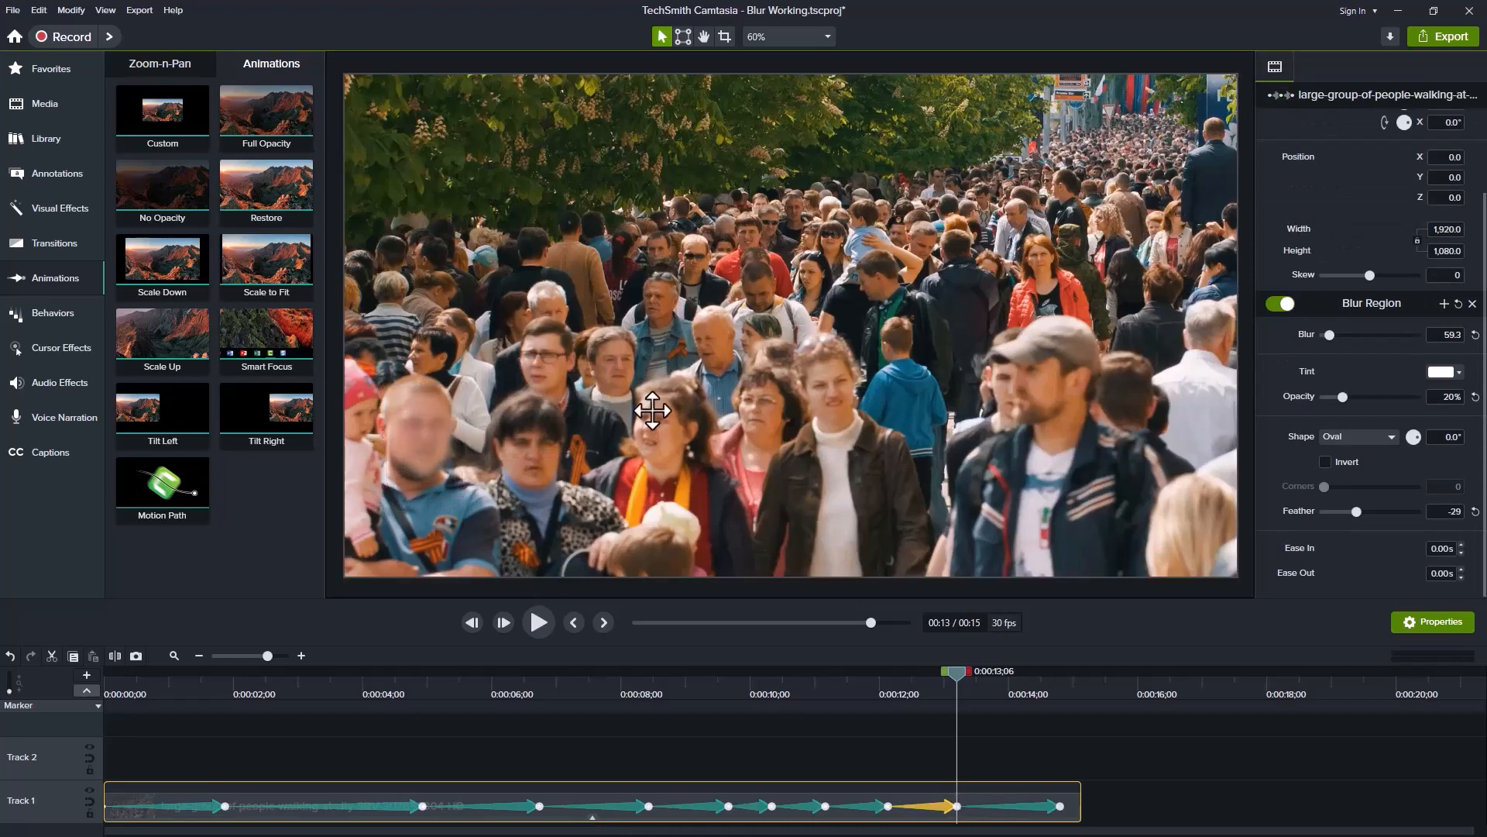
pyautogui.click(655, 388)
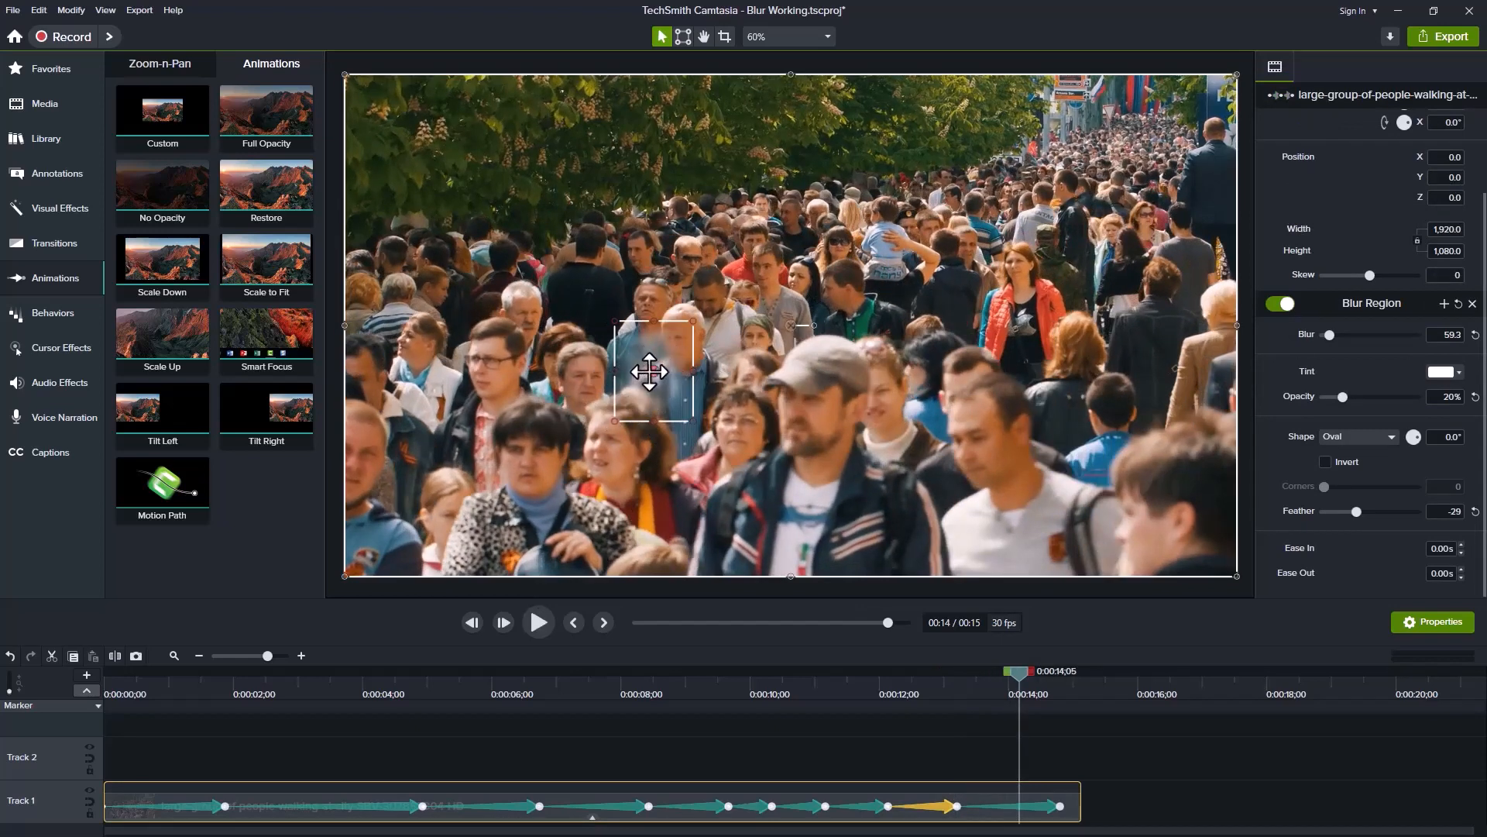
pyautogui.moveTo(654, 373); pyautogui.dragTo(373, 461)
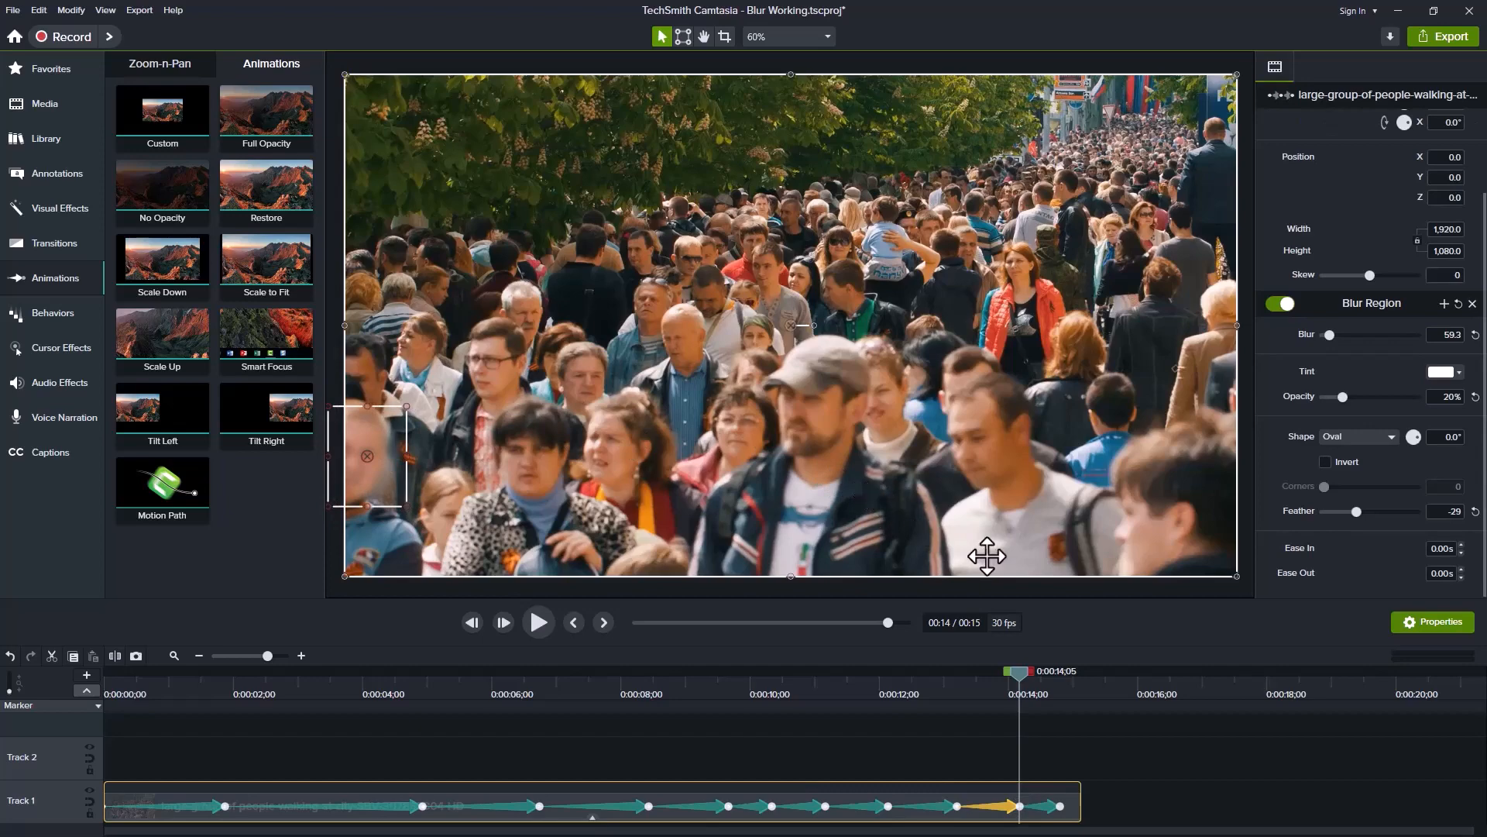
pyautogui.press('space')
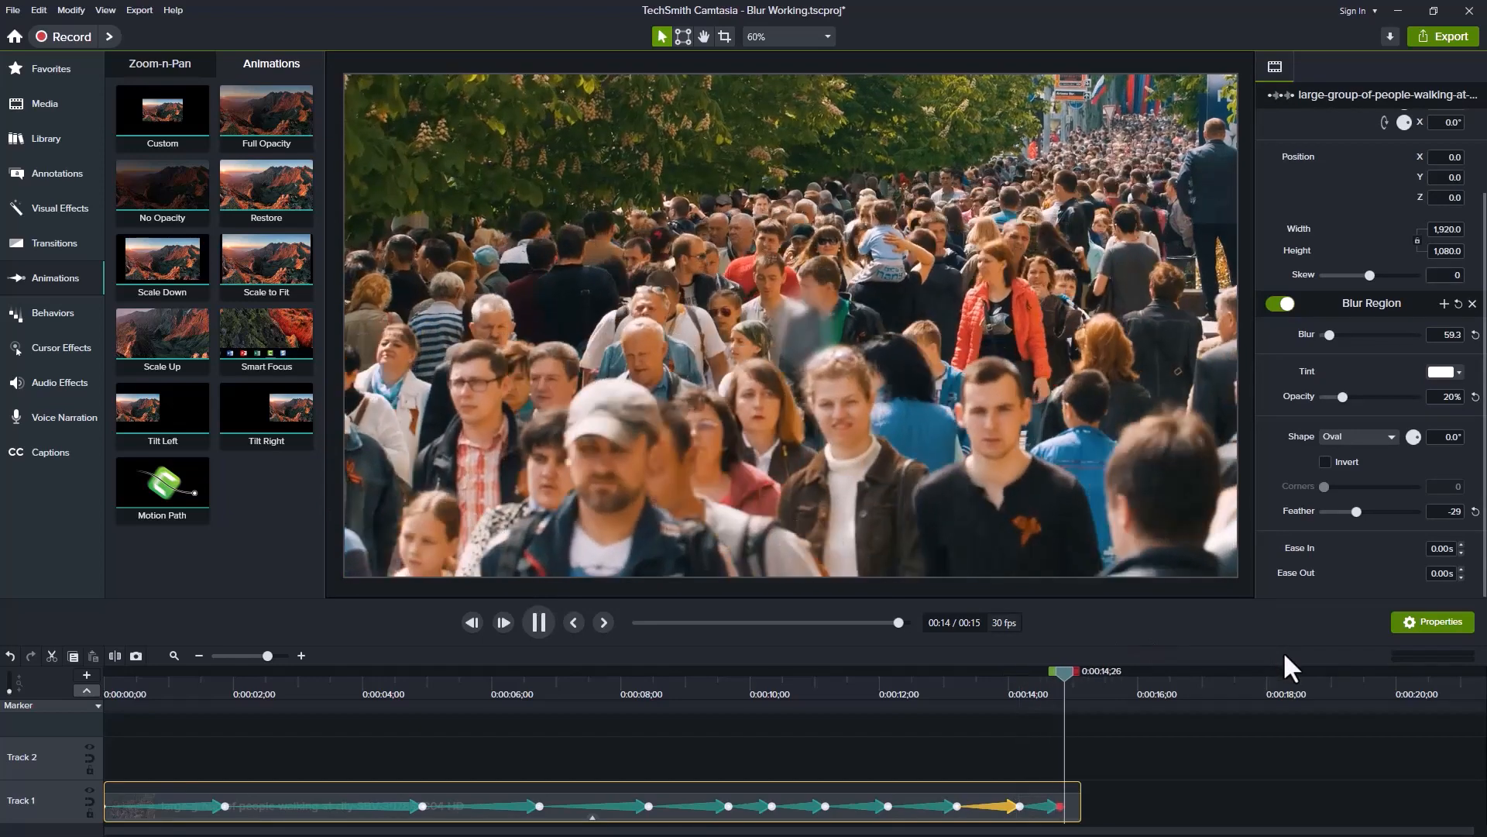
# - Play back the clip and recheck the stretch from 0:00:09;15 to see how the blur tracks the man's face
pyautogui.press('space')
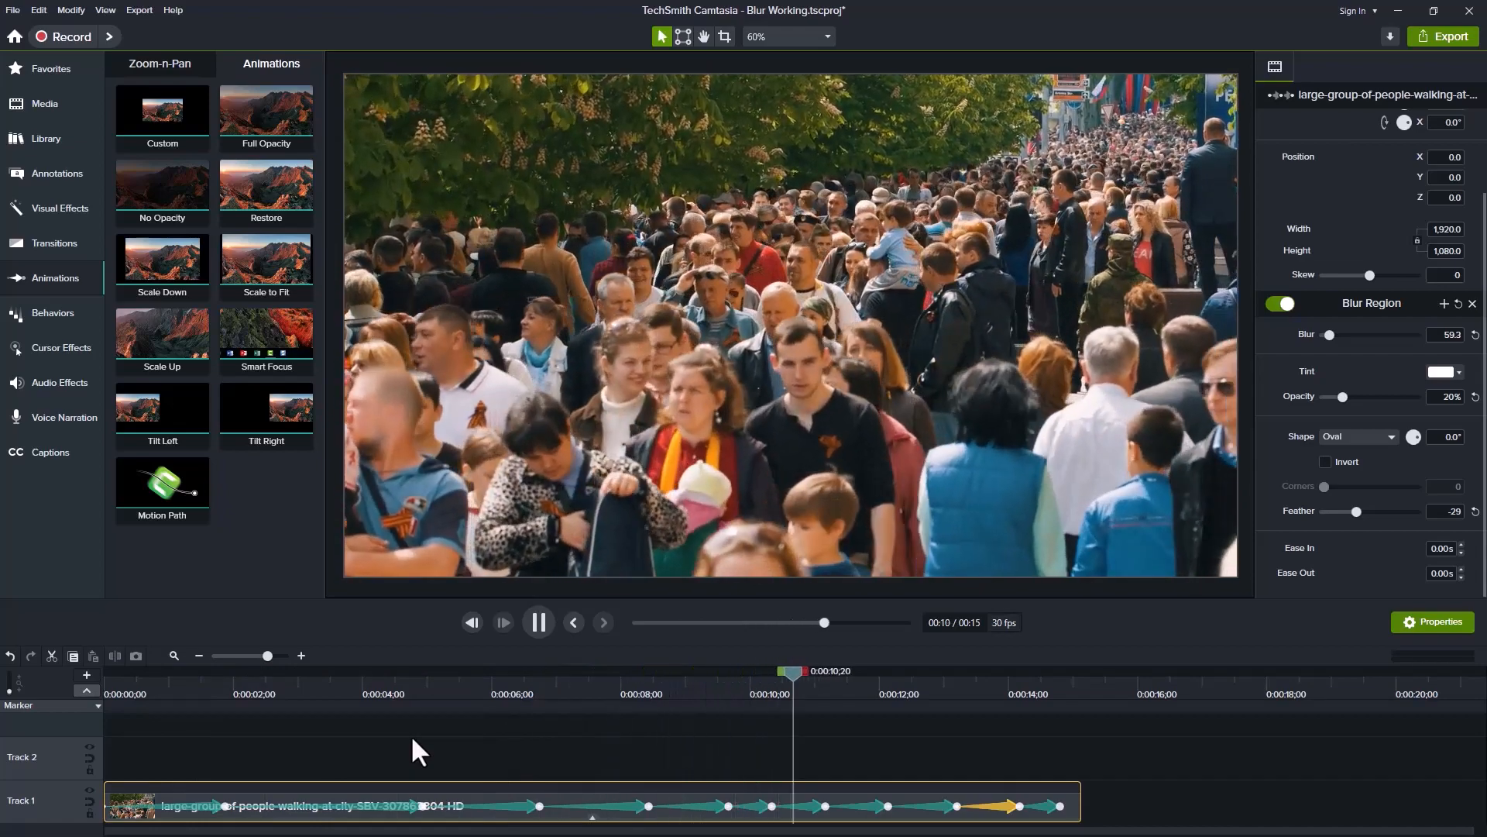
pyautogui.press('space')
pyautogui.moveTo(824, 675); pyautogui.dragTo(774, 684)
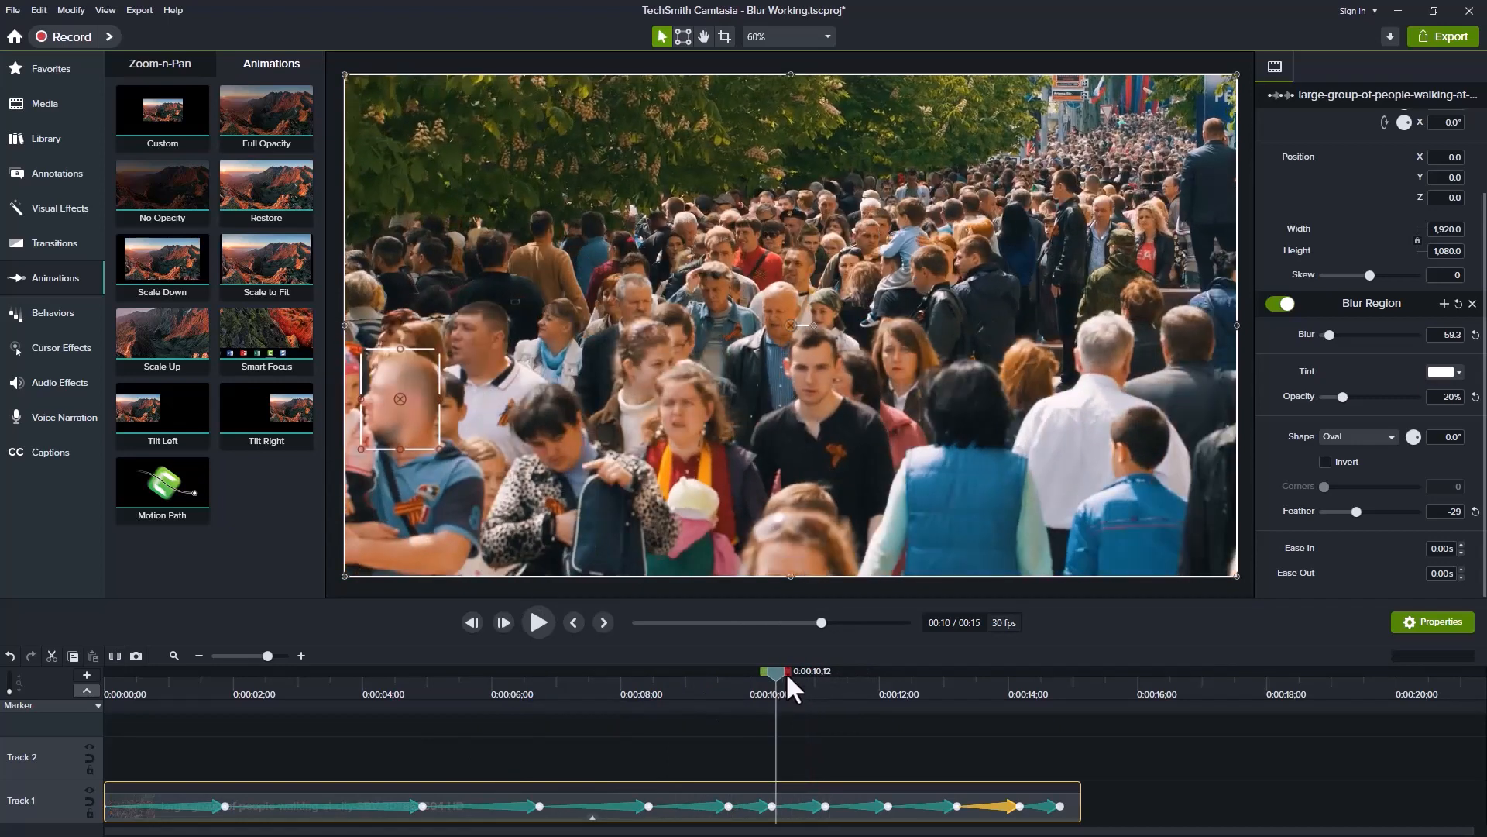
pyautogui.moveTo(770, 668); pyautogui.dragTo(717, 674)
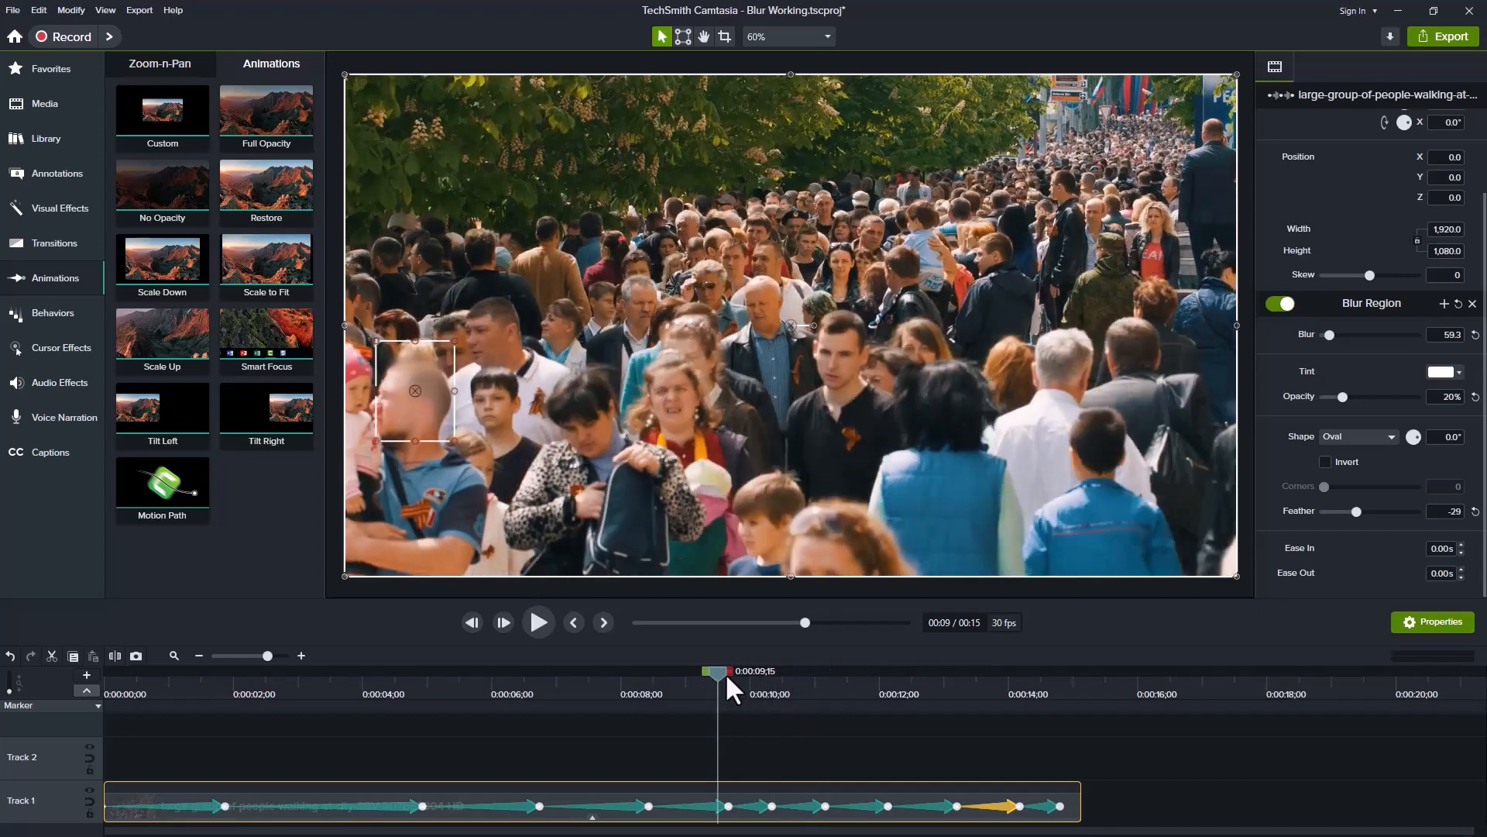
pyautogui.press('space')
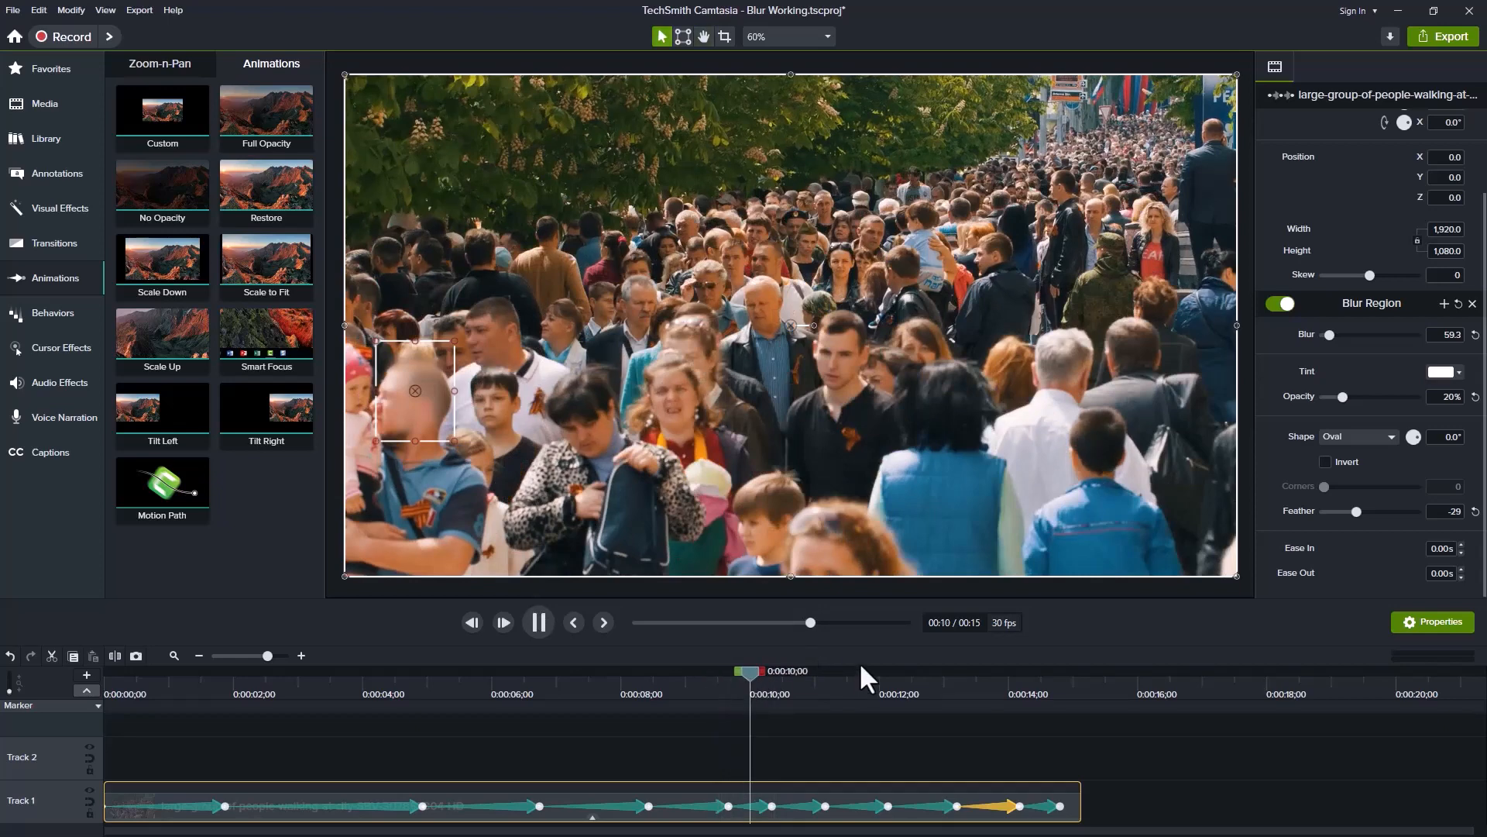
pyautogui.press('space')
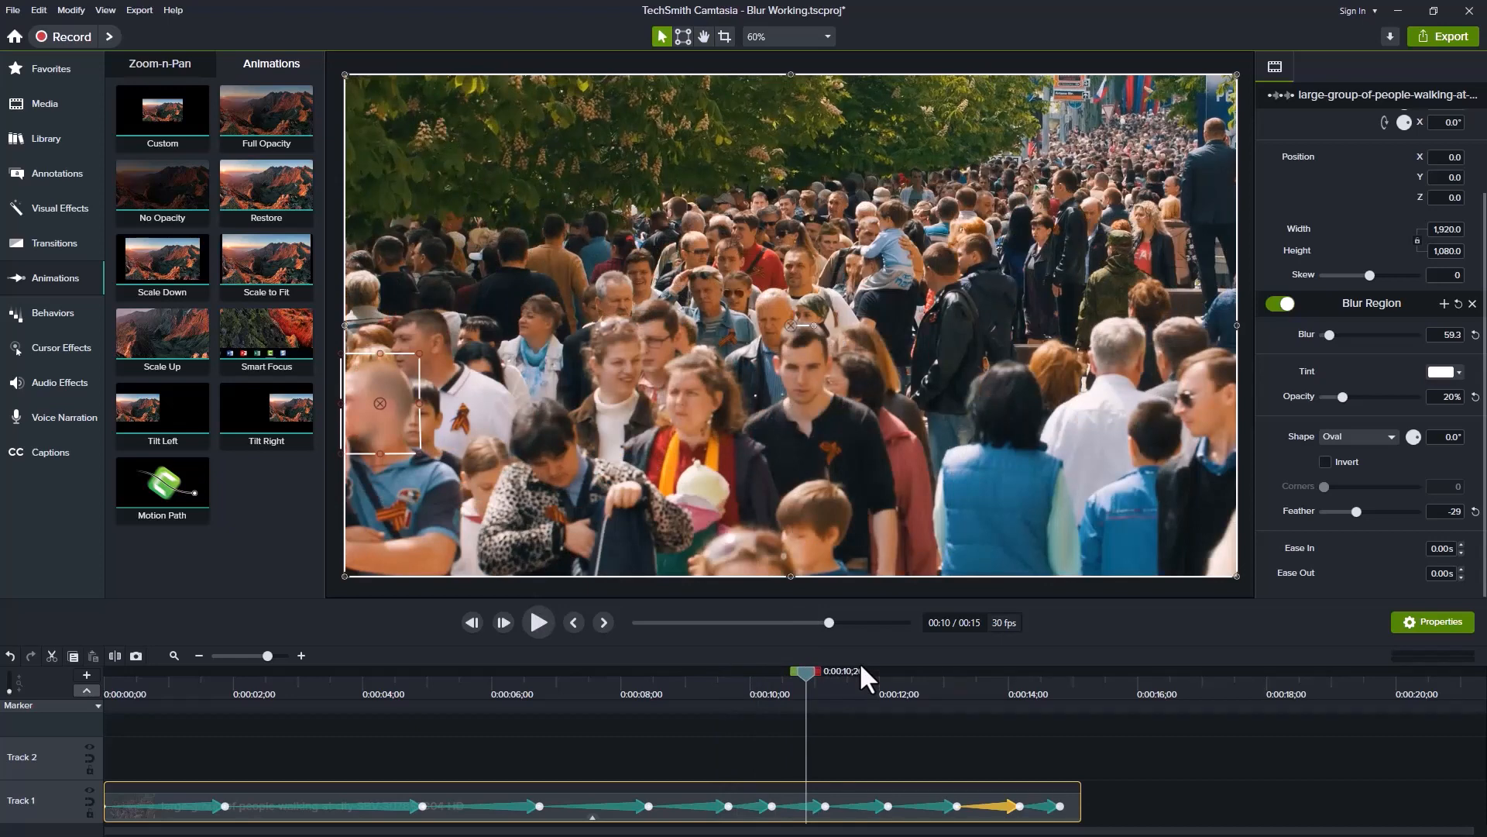
# - Add a Blur annotation at the start of Track 2 and place it over the face of the man in sunglasses
pyautogui.hotkey('ctrl', 'Home')
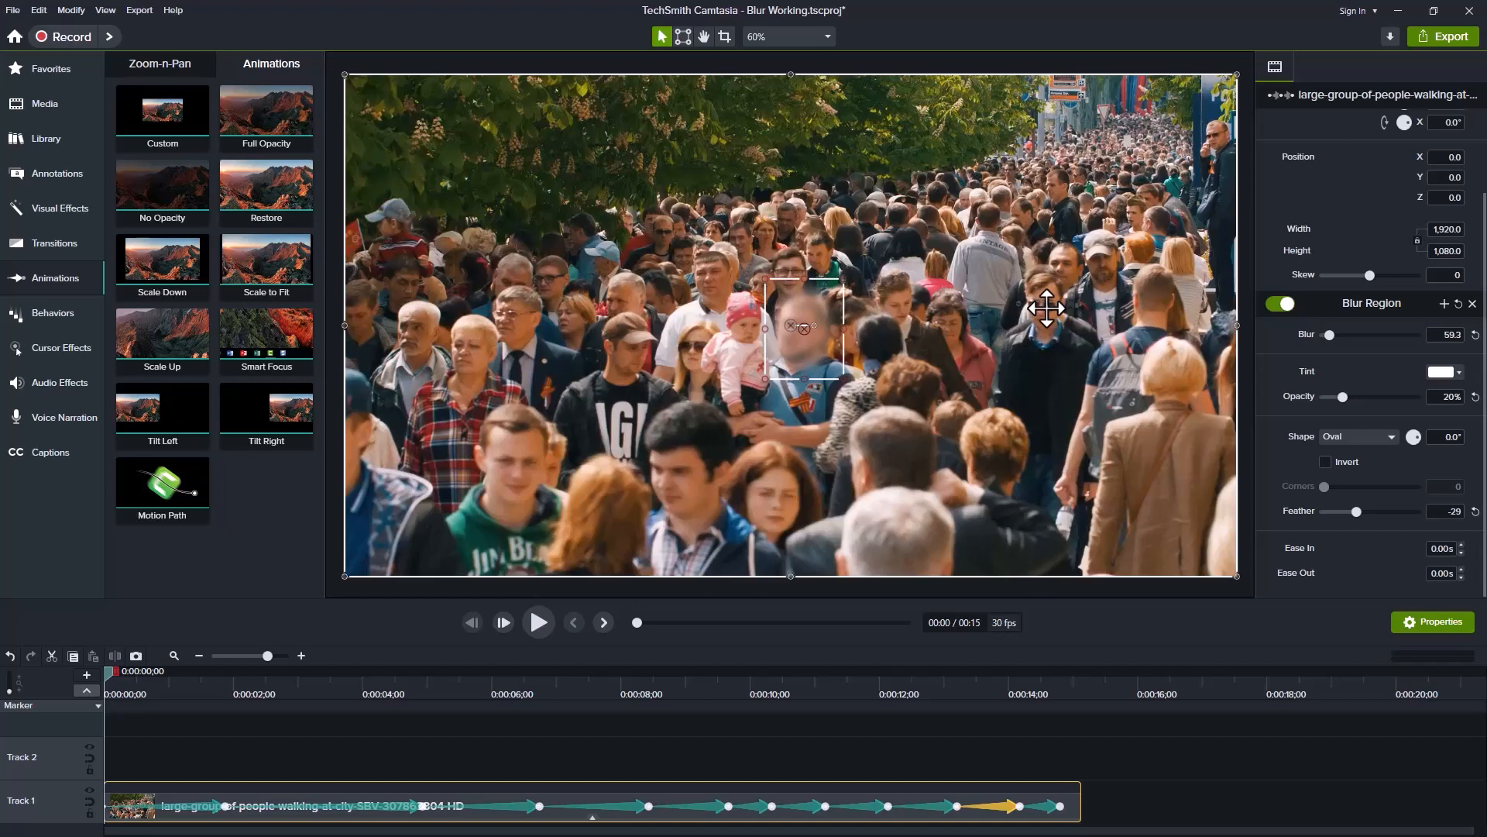
pyautogui.press('n')
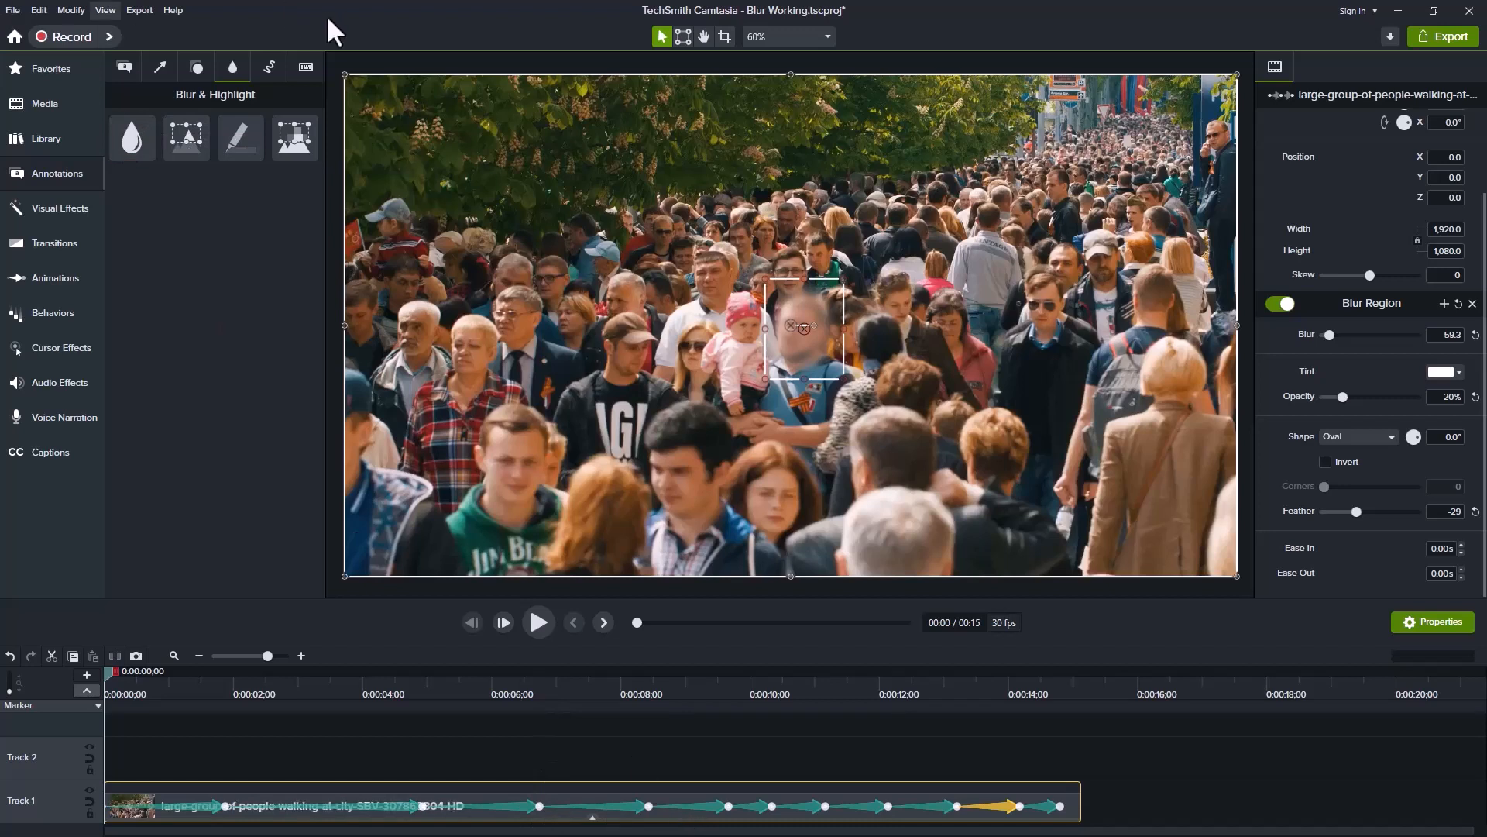
pyautogui.moveTo(133, 137); pyautogui.dragTo(36, 750)
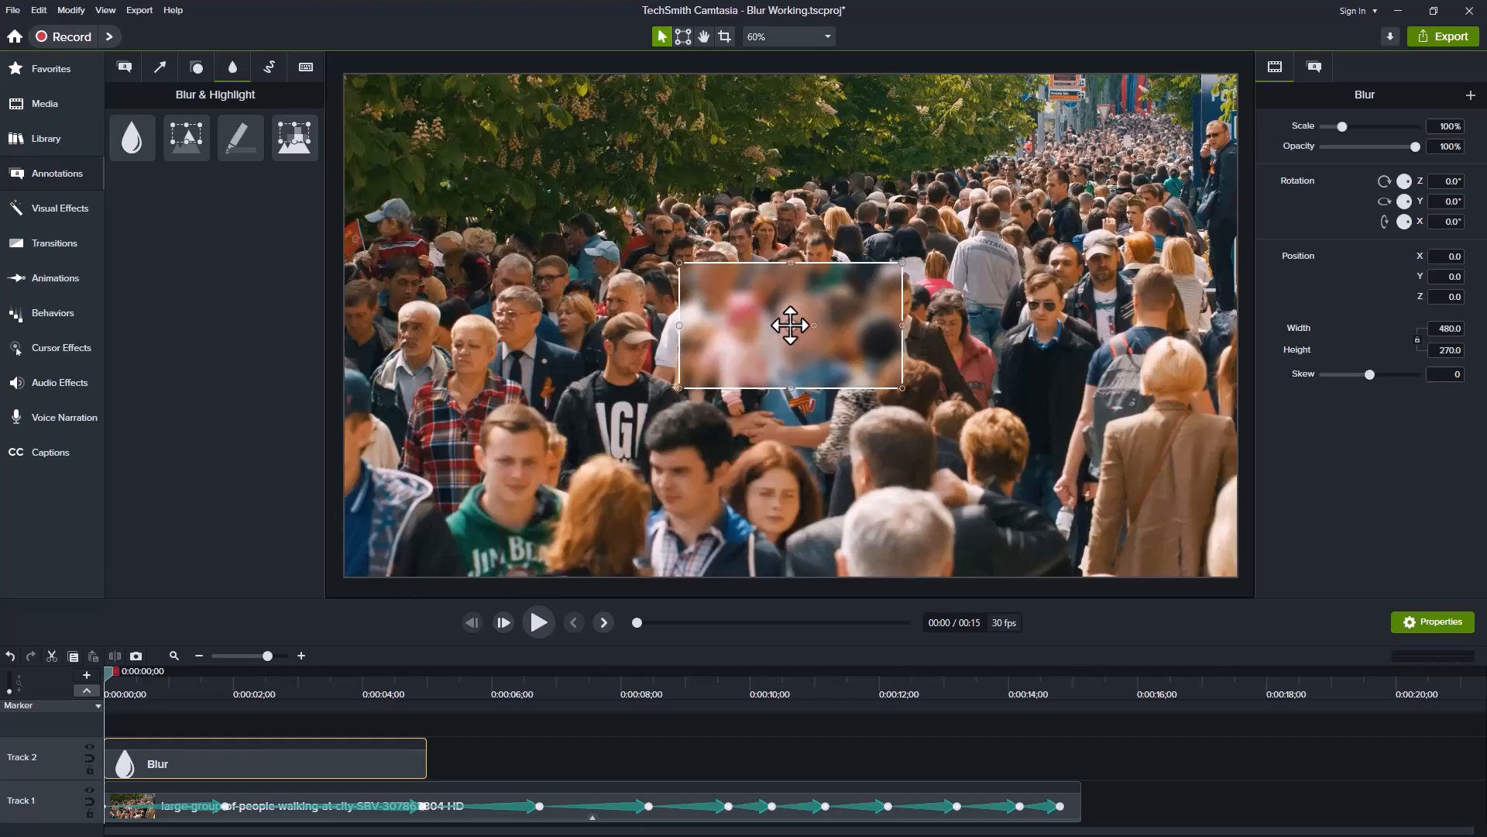
pyautogui.moveTo(794, 322); pyautogui.dragTo(1047, 303)
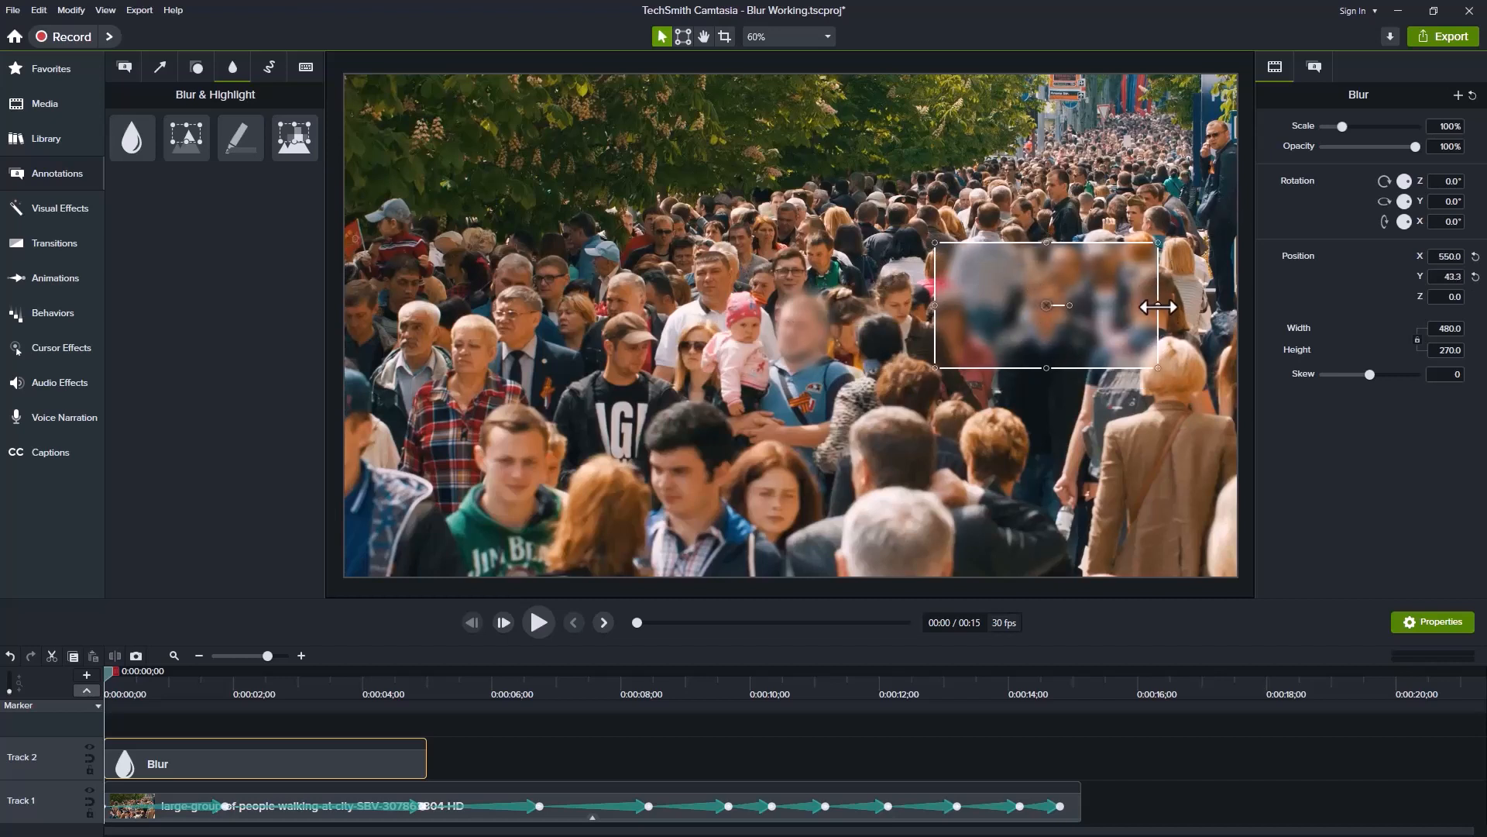
# - Narrow and shorten the Blur annotation around the sunglasses man's face to about 135 wide by 188 high
pyautogui.moveTo(1157, 307); pyautogui.dragTo(1076, 311)
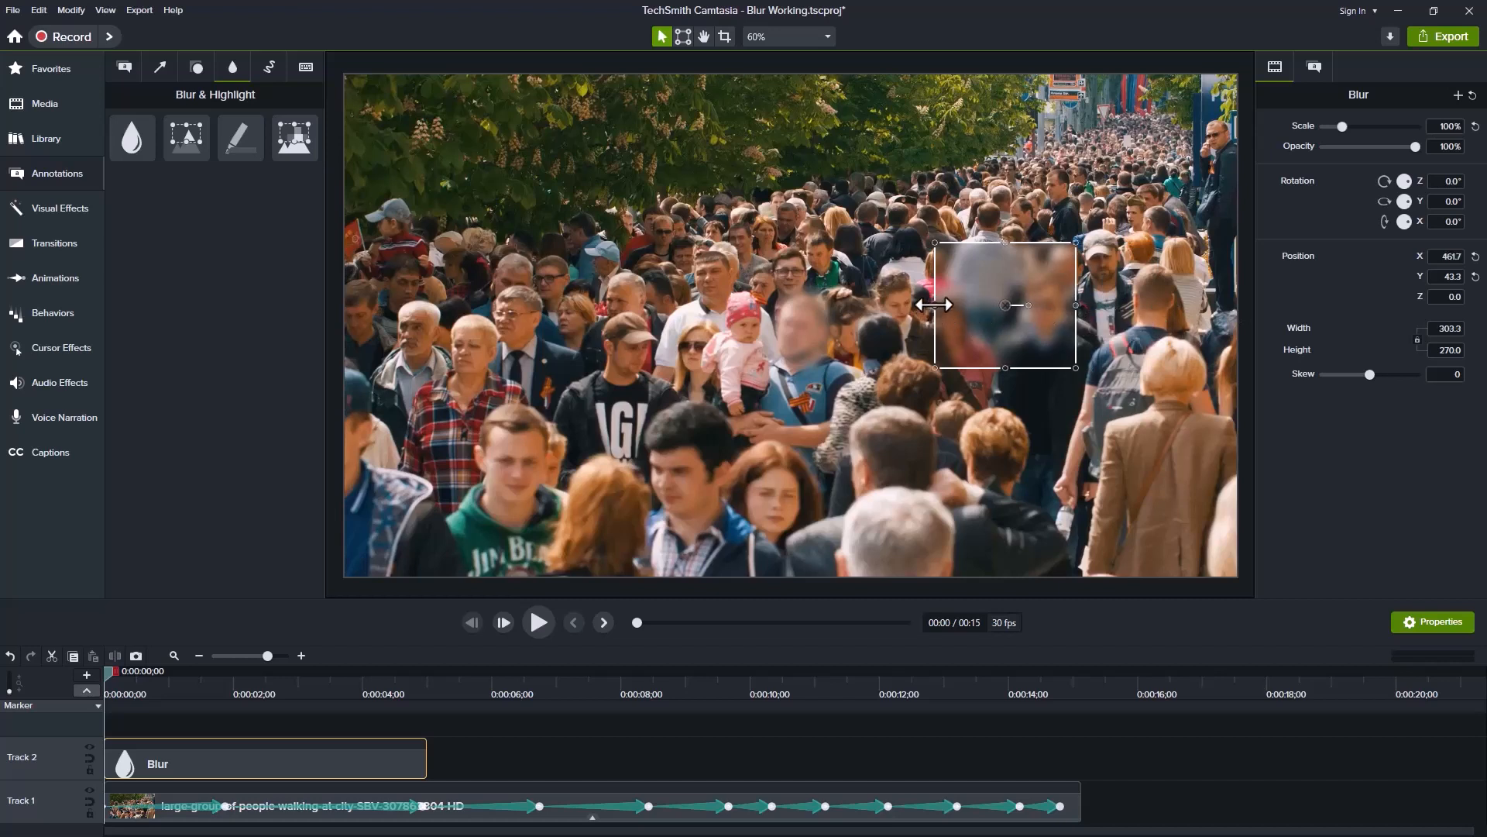
pyautogui.moveTo(934, 307); pyautogui.dragTo(1012, 309)
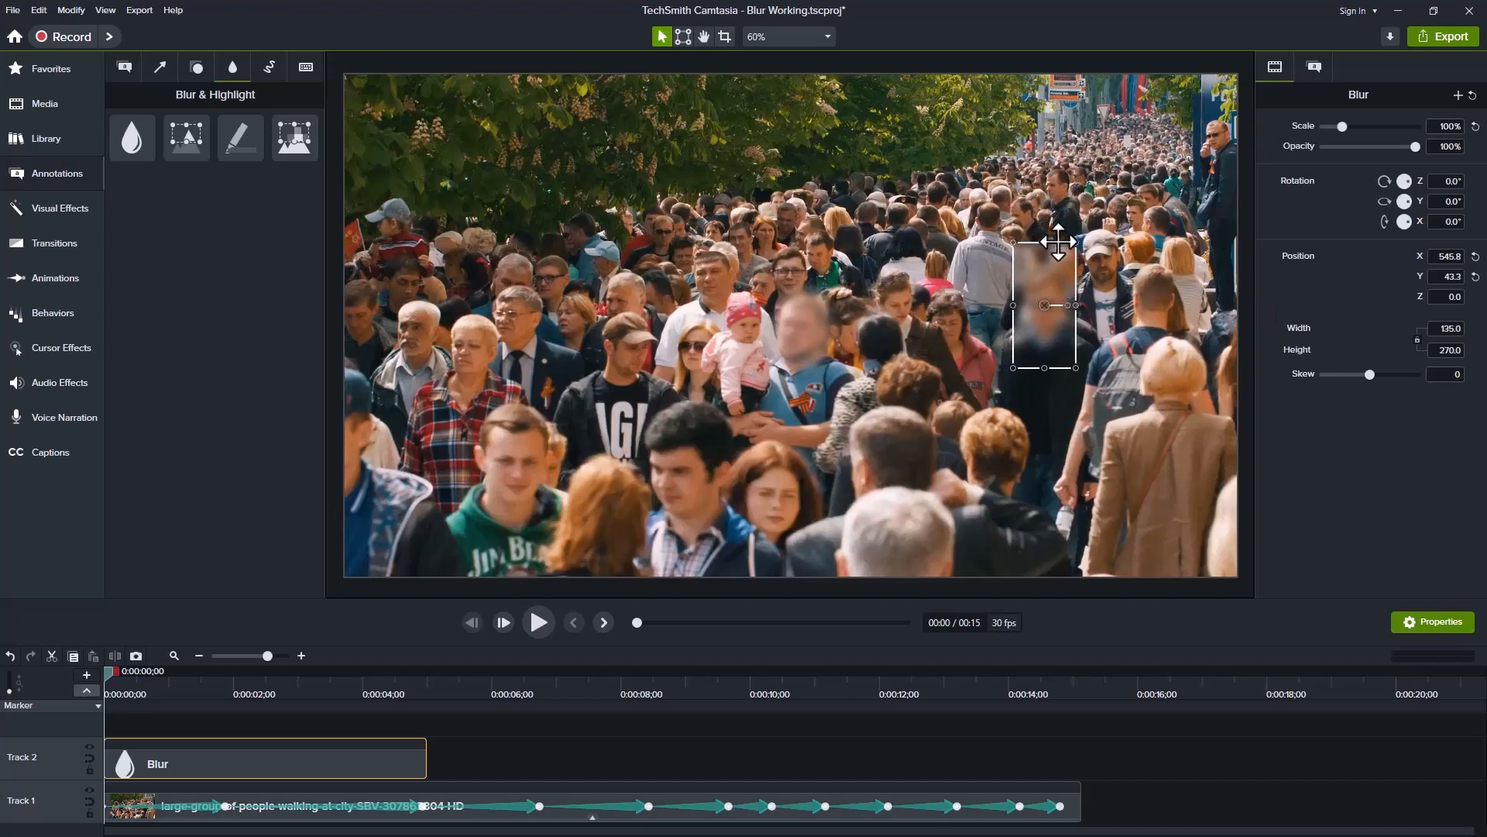
pyautogui.moveTo(1045, 243); pyautogui.dragTo(1049, 269)
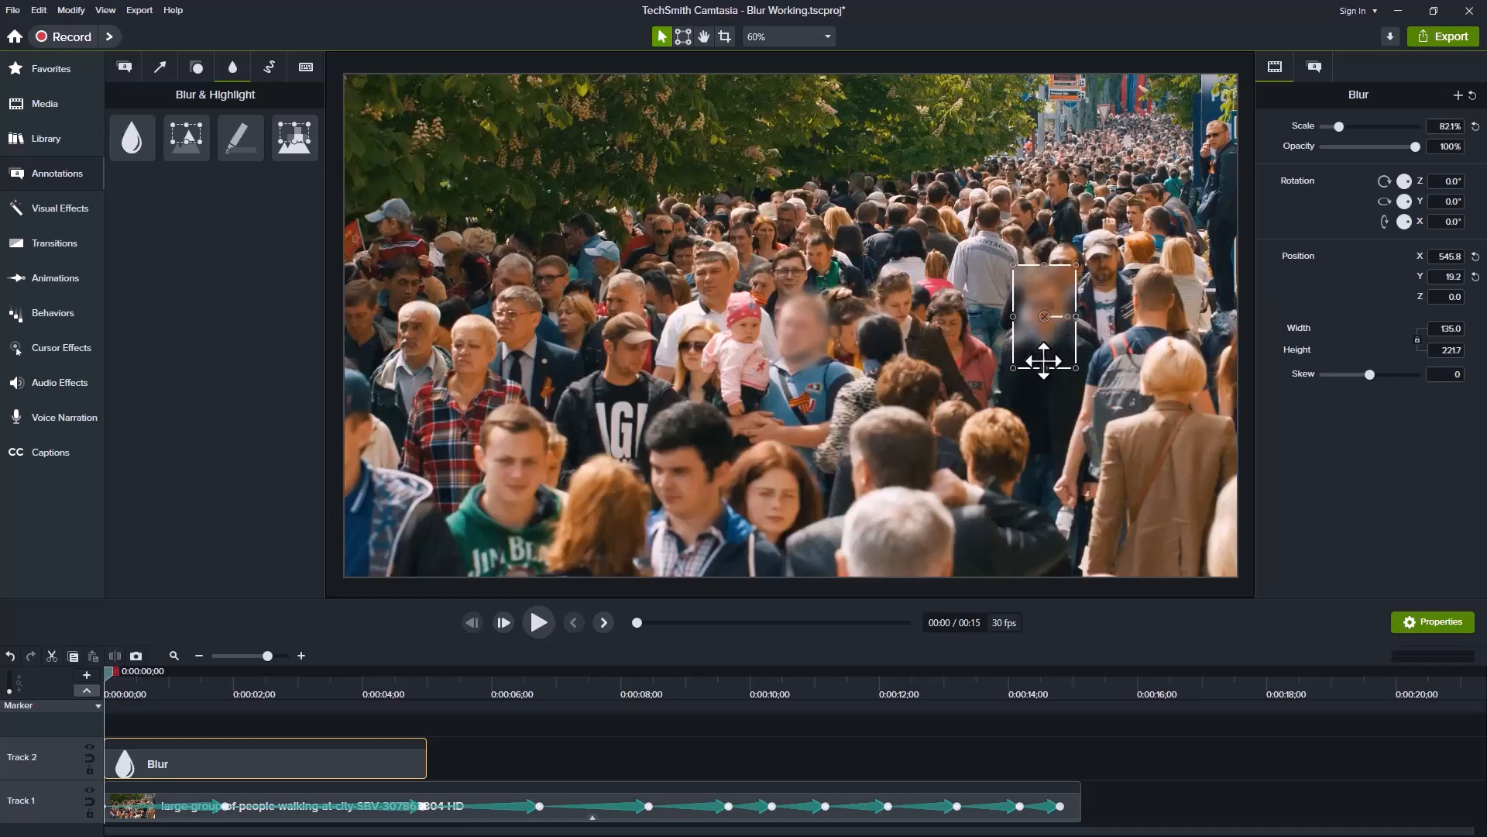
pyautogui.moveTo(1042, 358); pyautogui.dragTo(1040, 351)
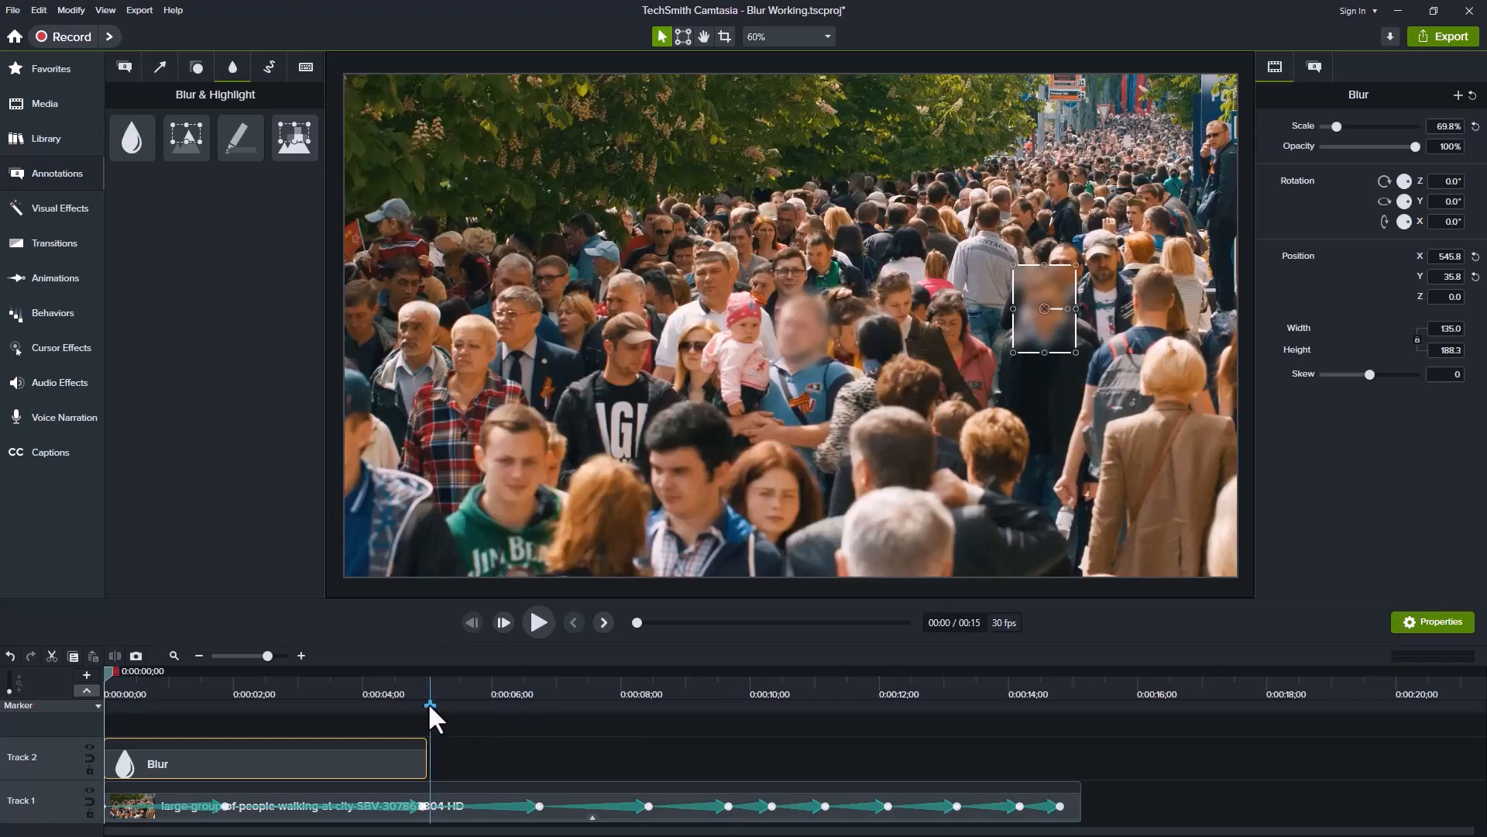
# - Add a Custom animation to the Blur clip and extend both the clip and its animation across the full video length
pyautogui.click(70, 276)
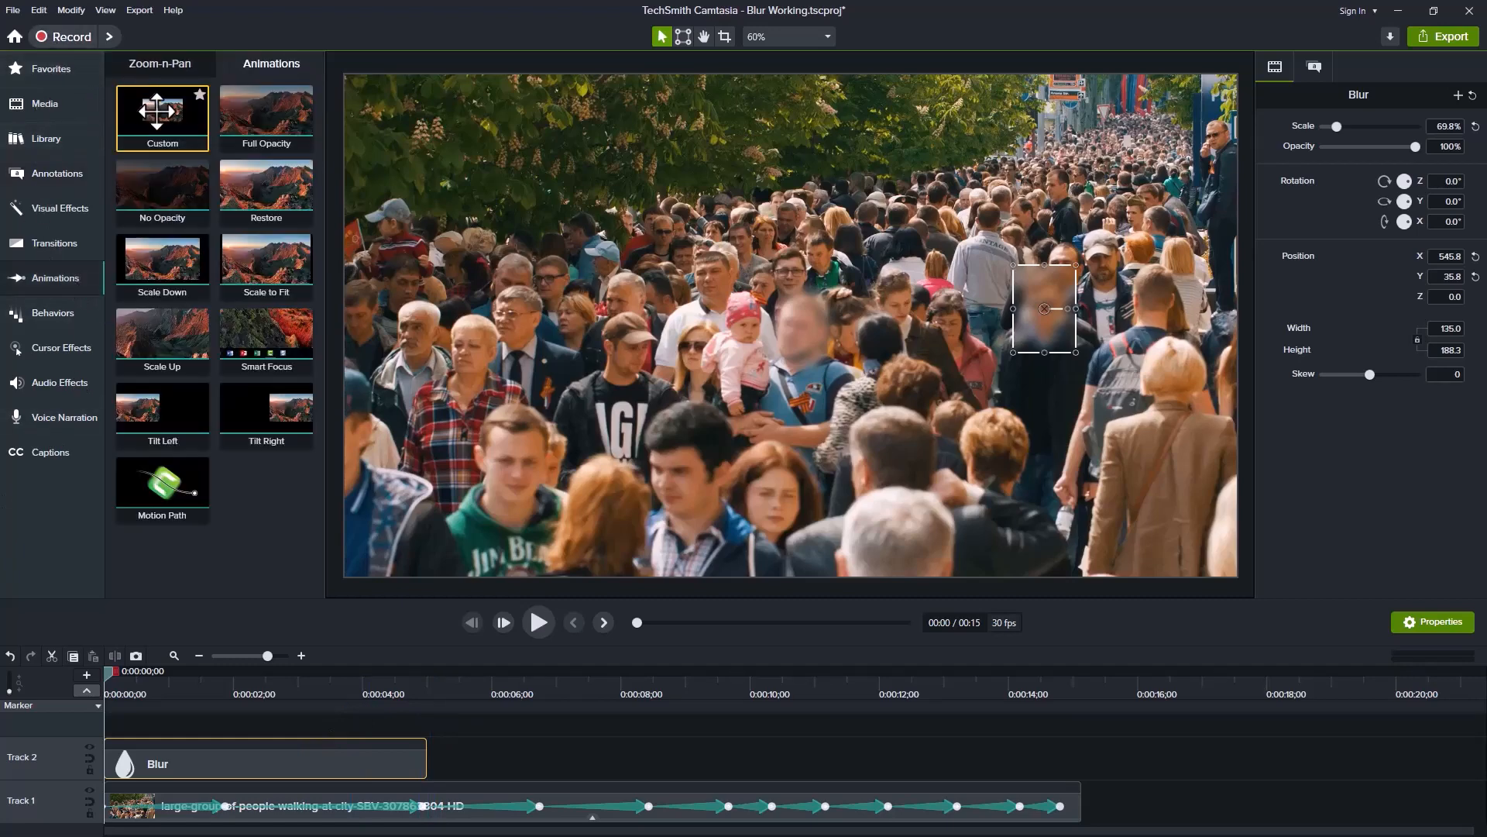
pyautogui.moveTo(157, 109); pyautogui.dragTo(218, 764)
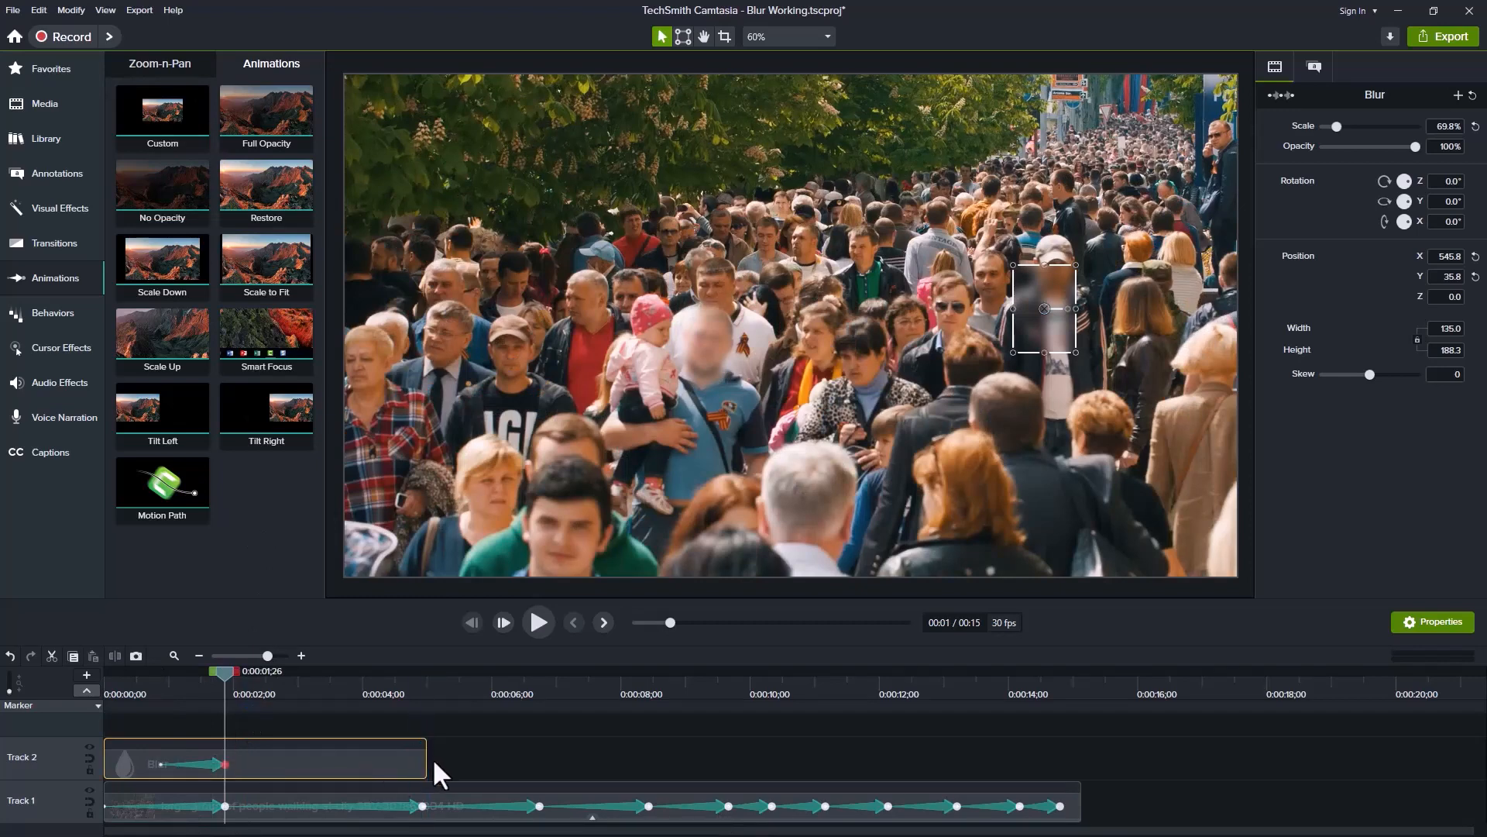
pyautogui.moveTo(422, 758); pyautogui.dragTo(1081, 756)
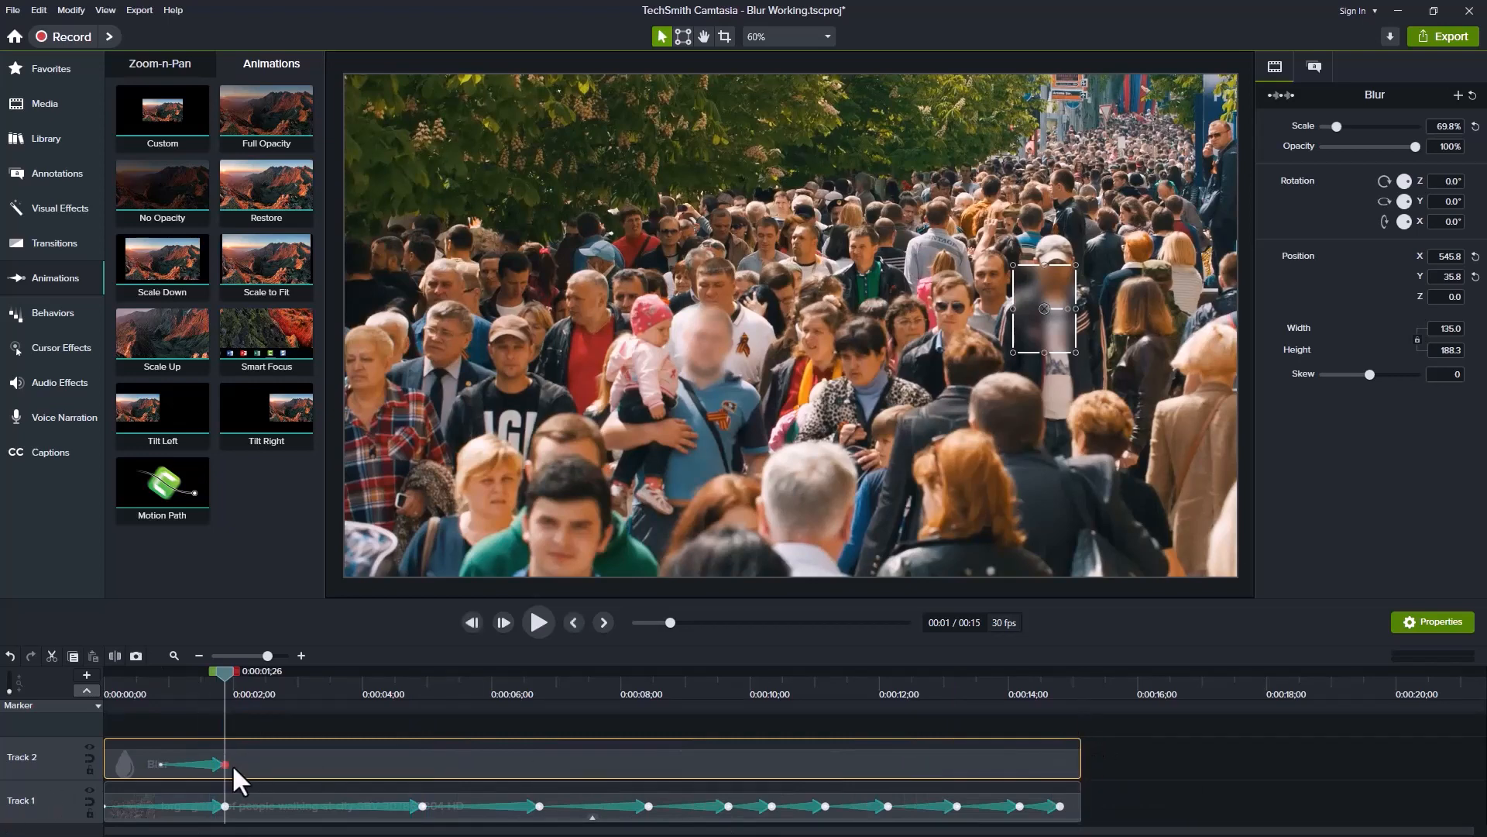
pyautogui.moveTo(222, 766); pyautogui.dragTo(1081, 765)
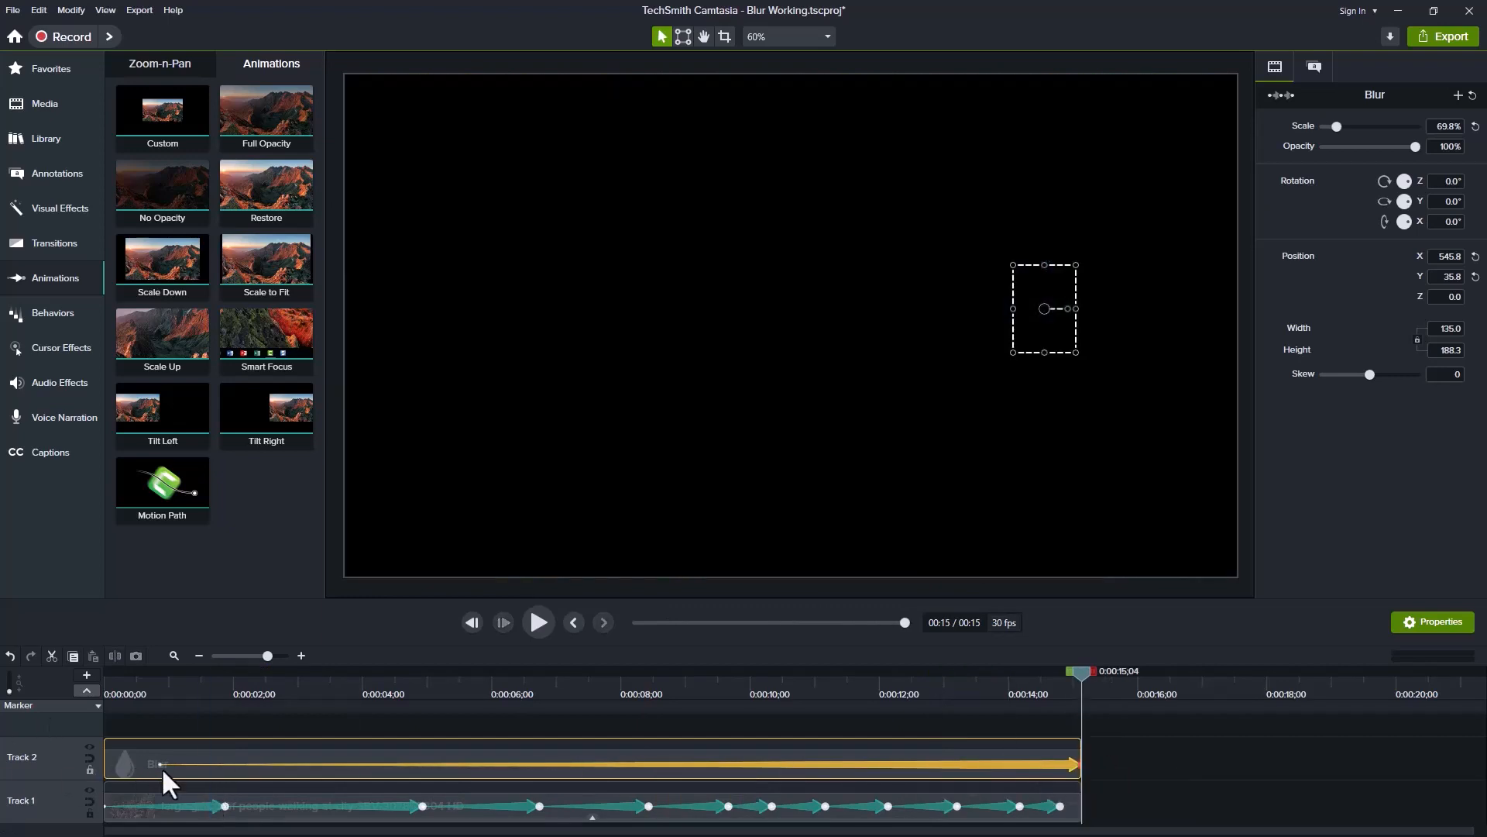
pyautogui.moveTo(158, 765); pyautogui.dragTo(107, 765)
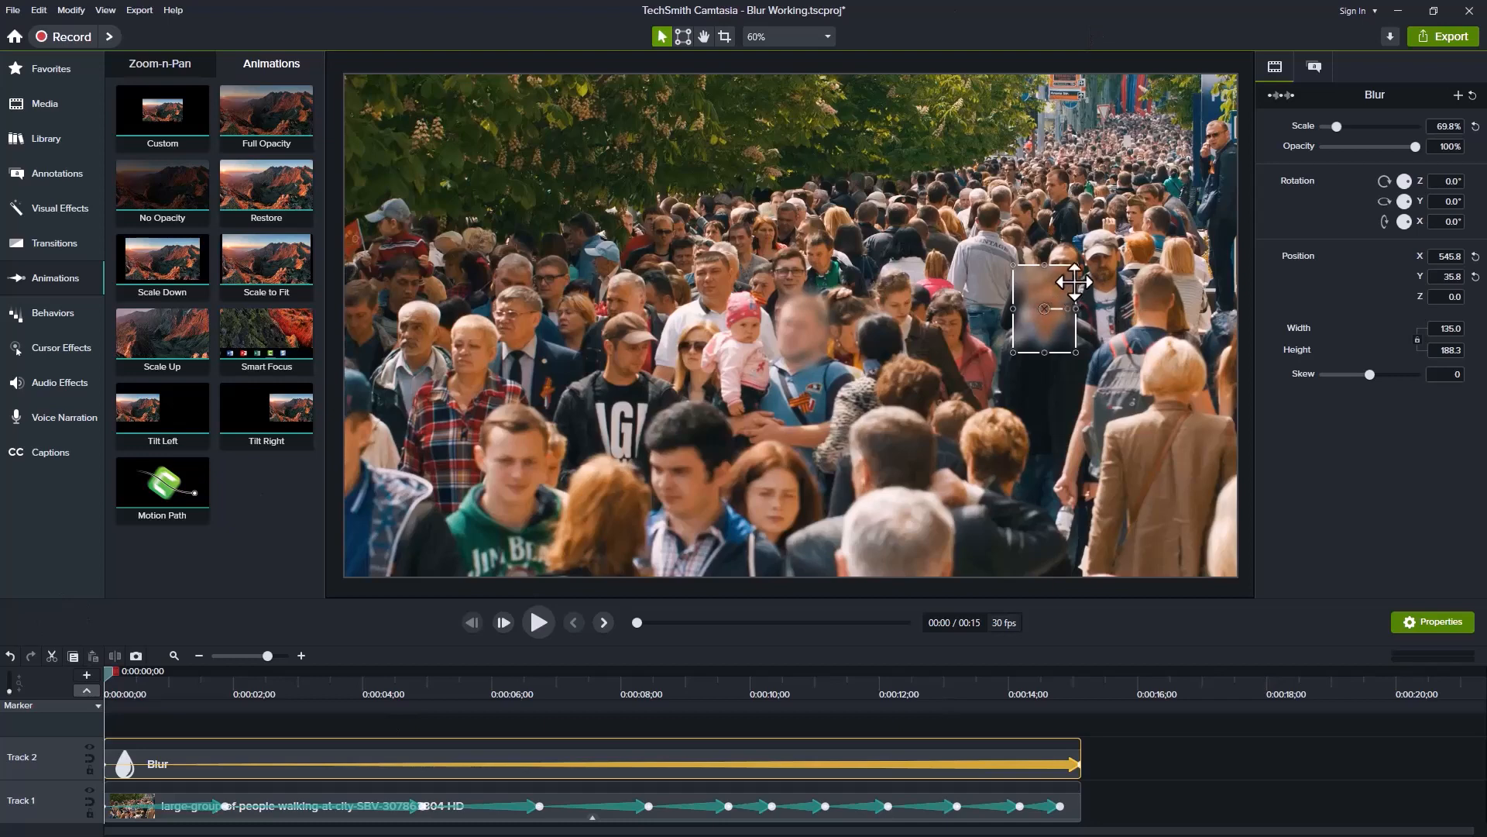
# - Move the Blur annotation onto the sunglasses man's face at 0:00:01;05
pyautogui.press('space')
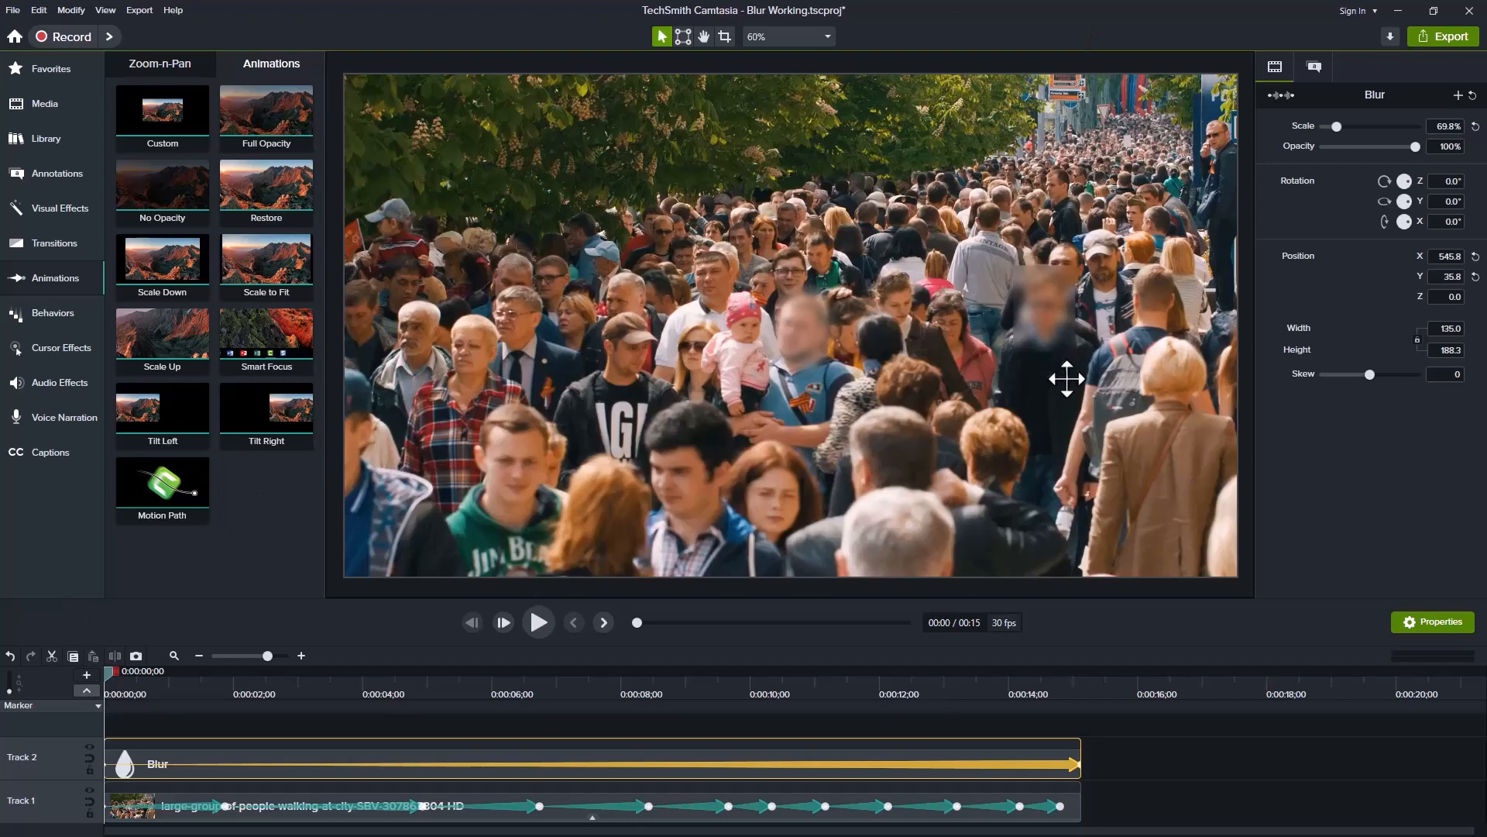
pyautogui.press('space')
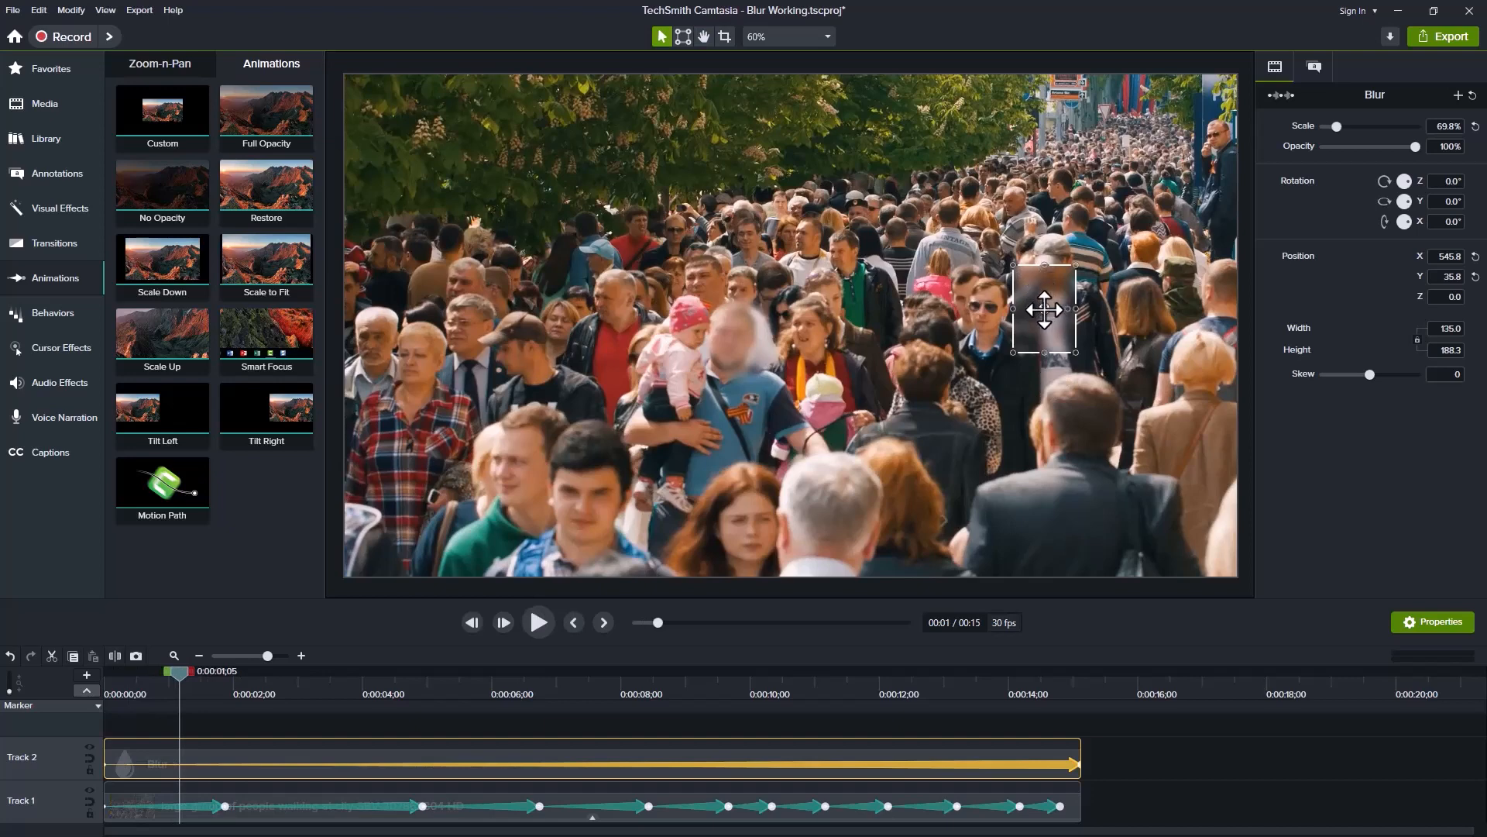
pyautogui.moveTo(1047, 295); pyautogui.dragTo(973, 309)
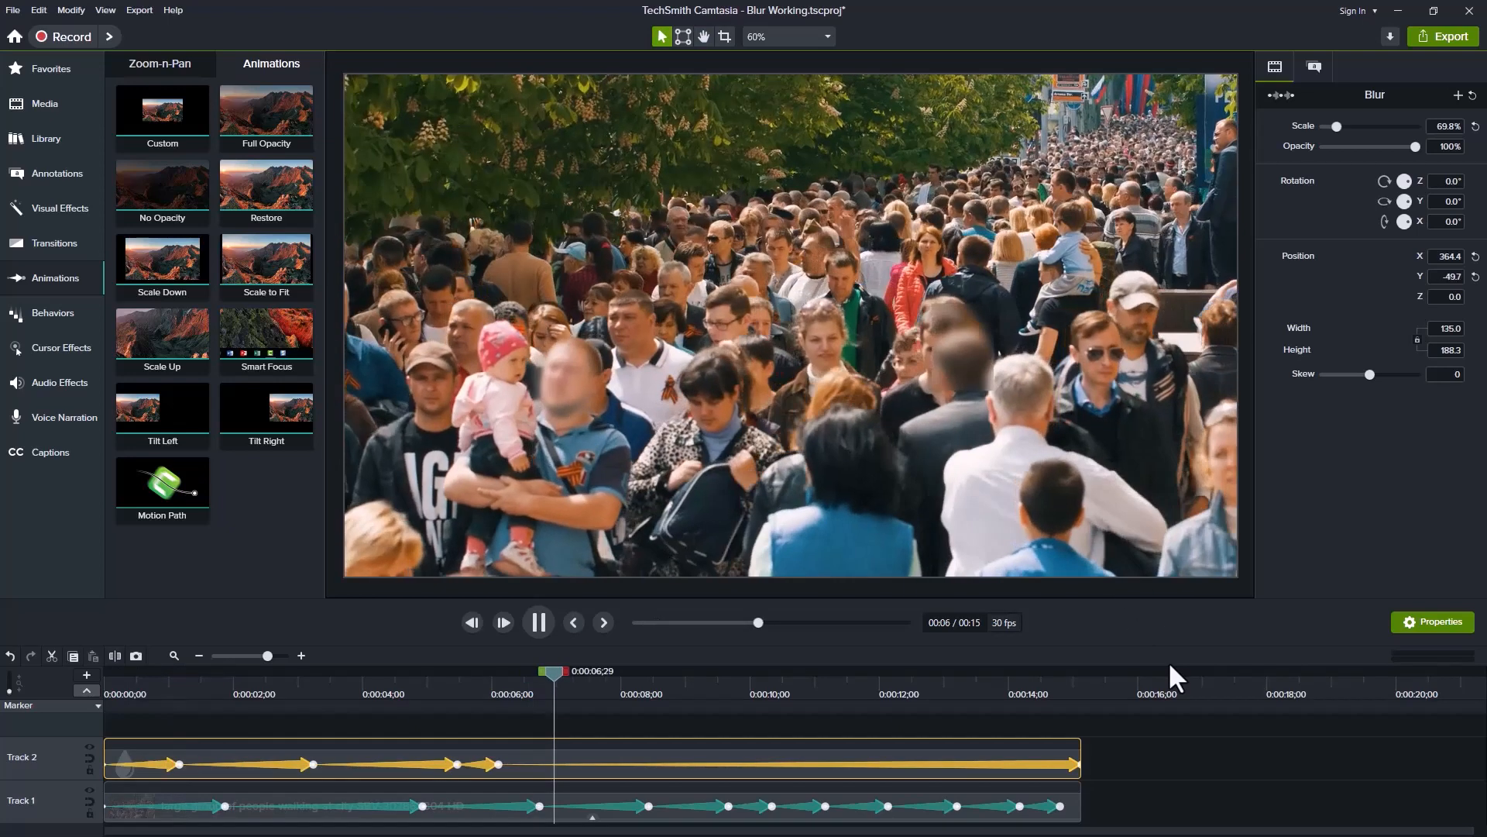
# - Realign the Blur annotation with the sunglasses man's face at 0:00:07;10 and, at the frame's edge, at 0:00:08;13
pyautogui.press('space')
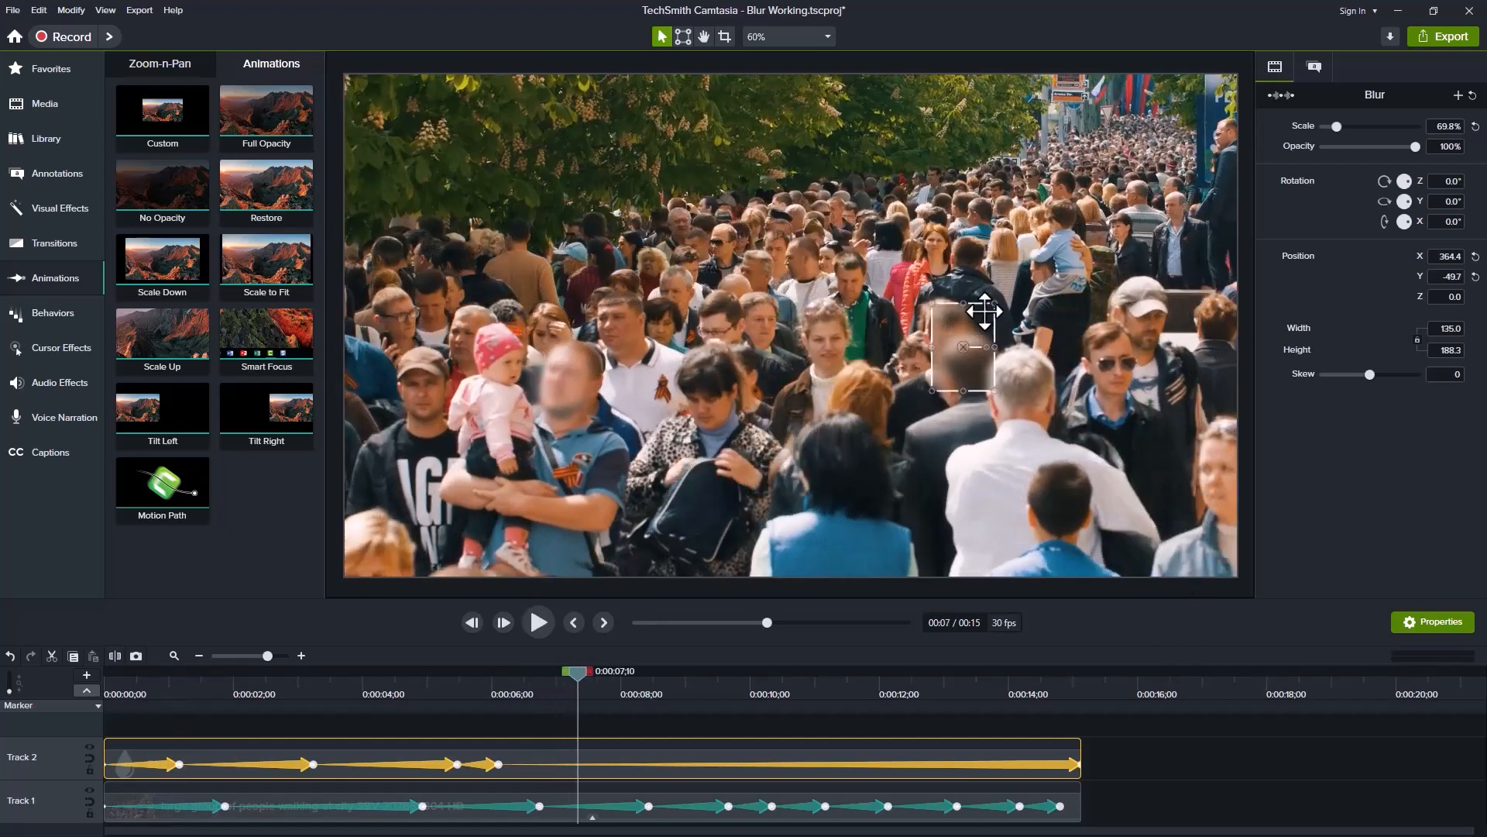
pyautogui.moveTo(964, 348); pyautogui.dragTo(1114, 359)
pyautogui.press('space')
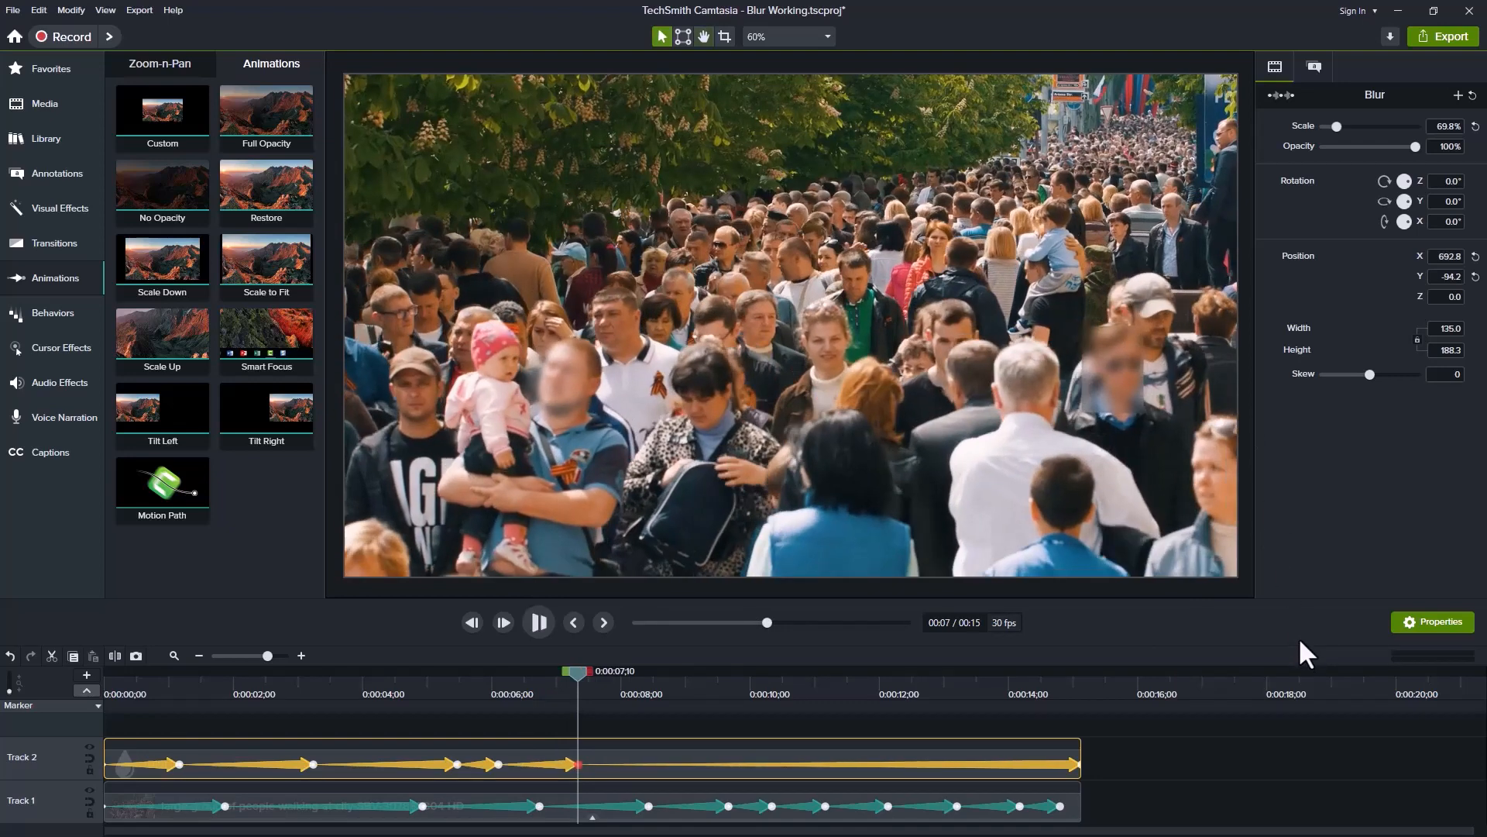
pyautogui.press('space')
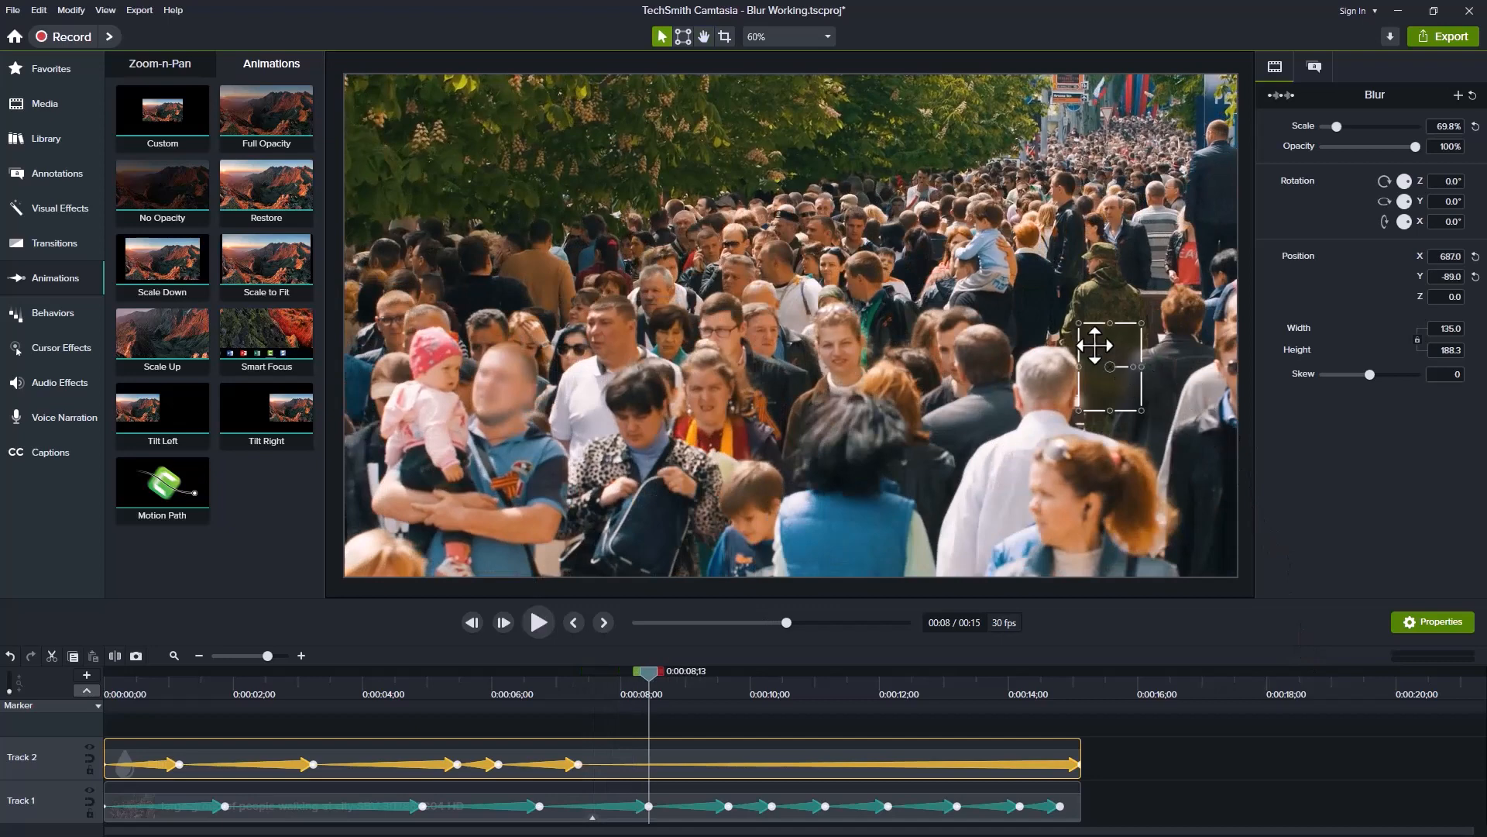
pyautogui.moveTo(1110, 368); pyautogui.dragTo(1237, 369)
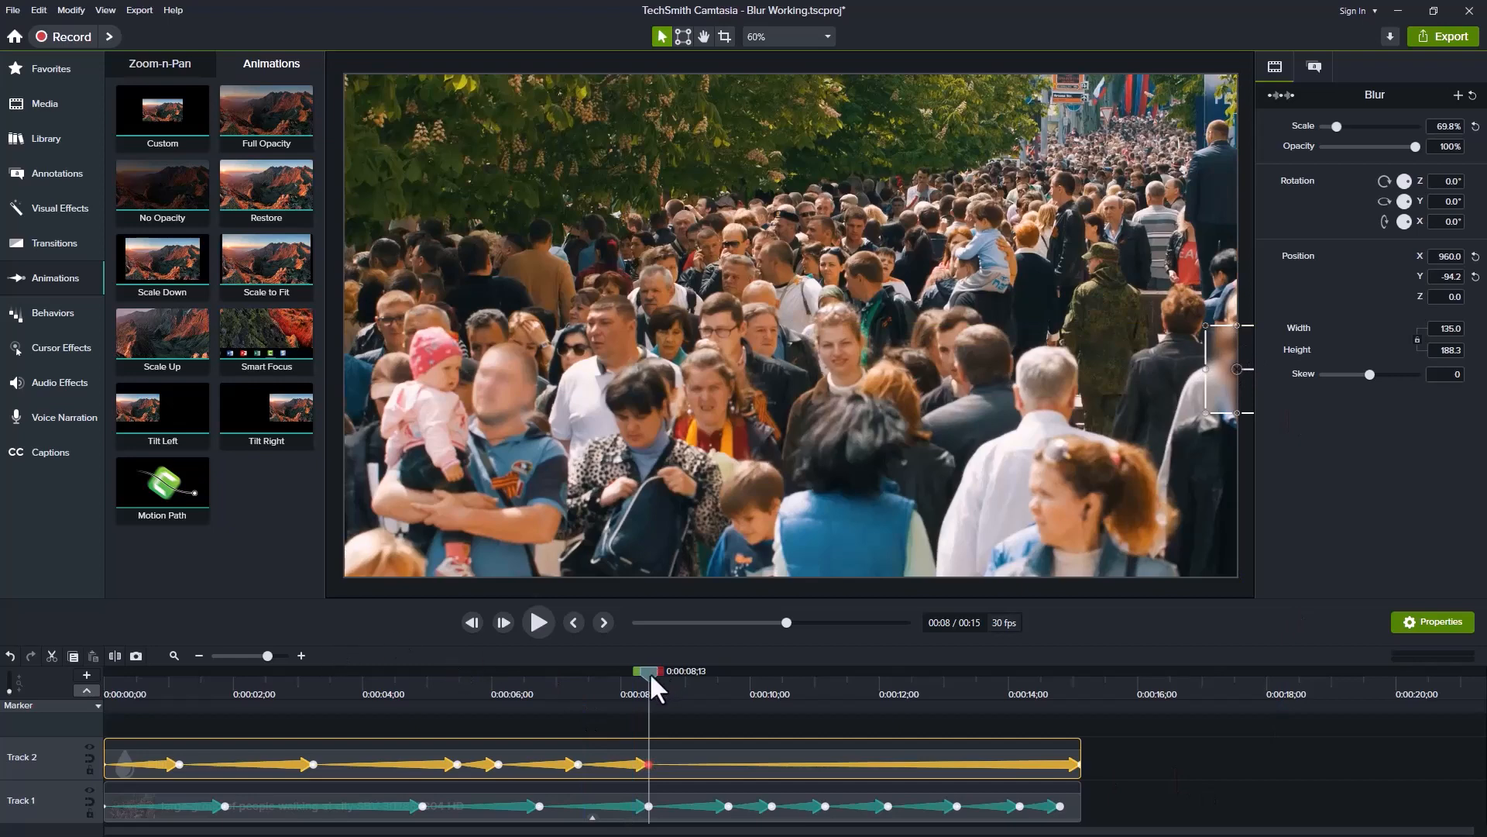
# - Play back the video from the start to check how the Blur annotation follows the man in sunglasses
pyautogui.moveTo(648, 670); pyautogui.dragTo(28, 732)
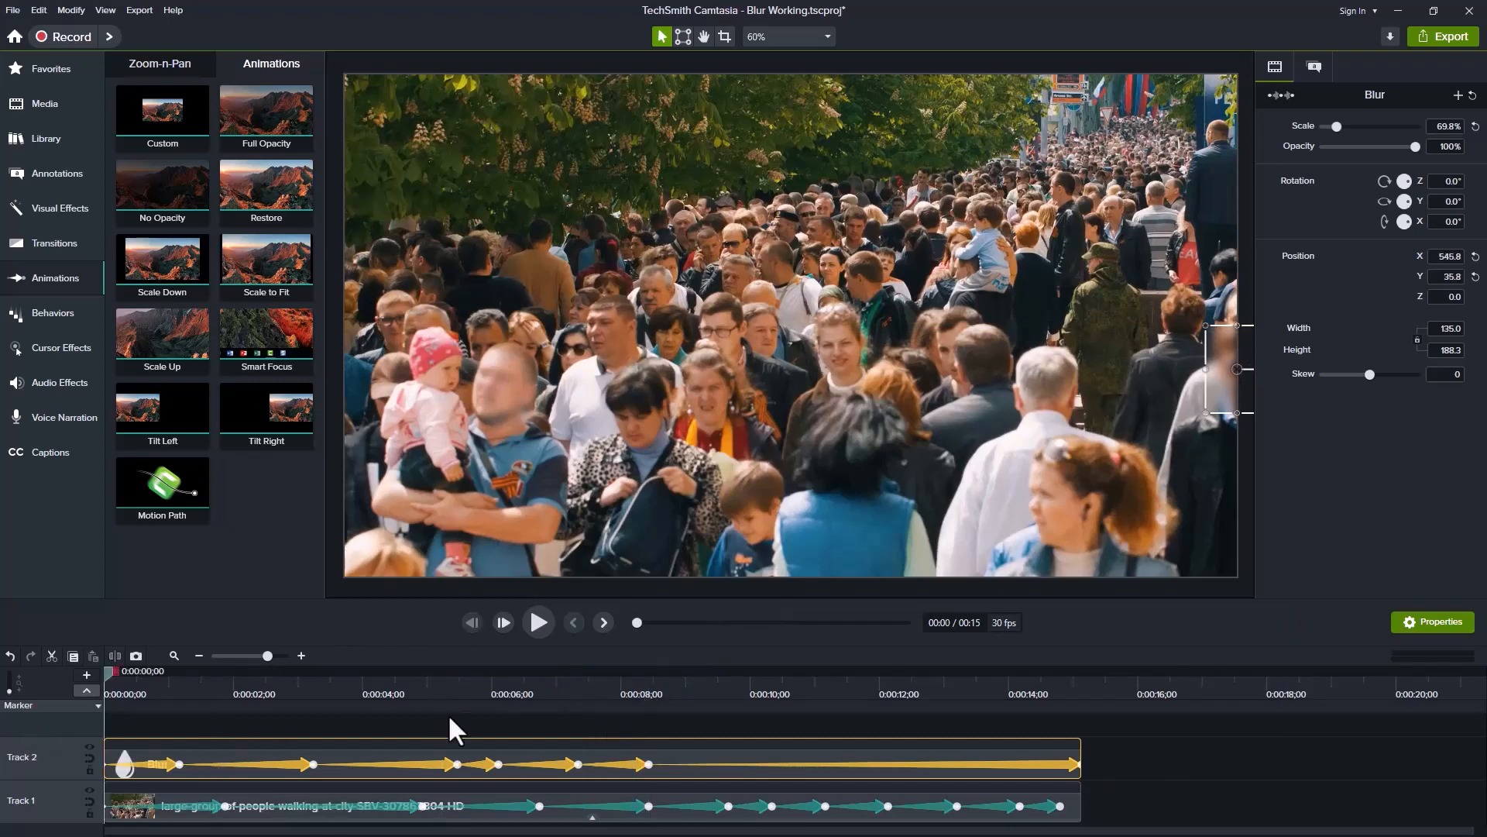
pyautogui.press('space')
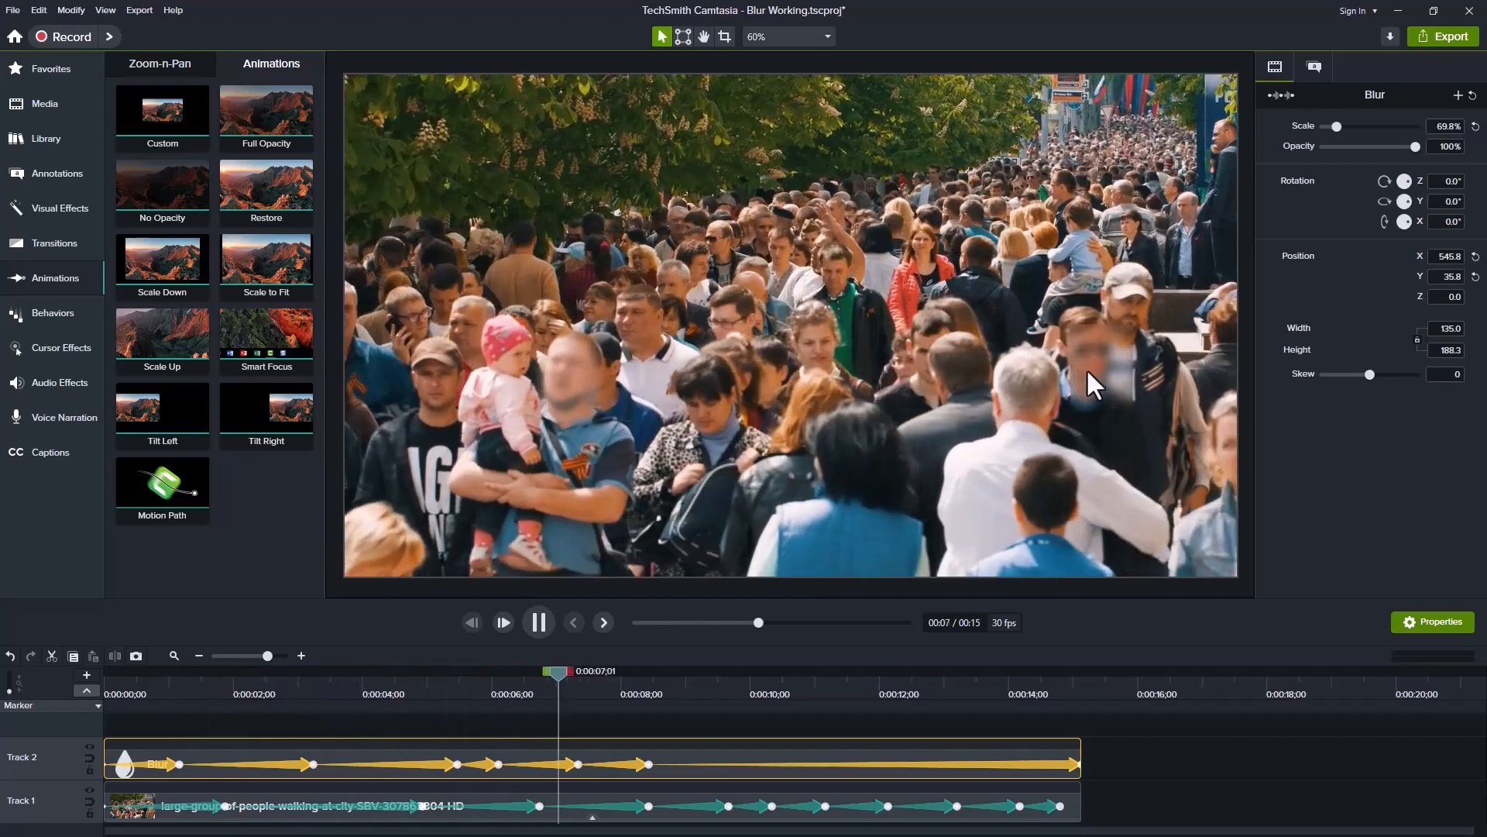
pyautogui.press('space')
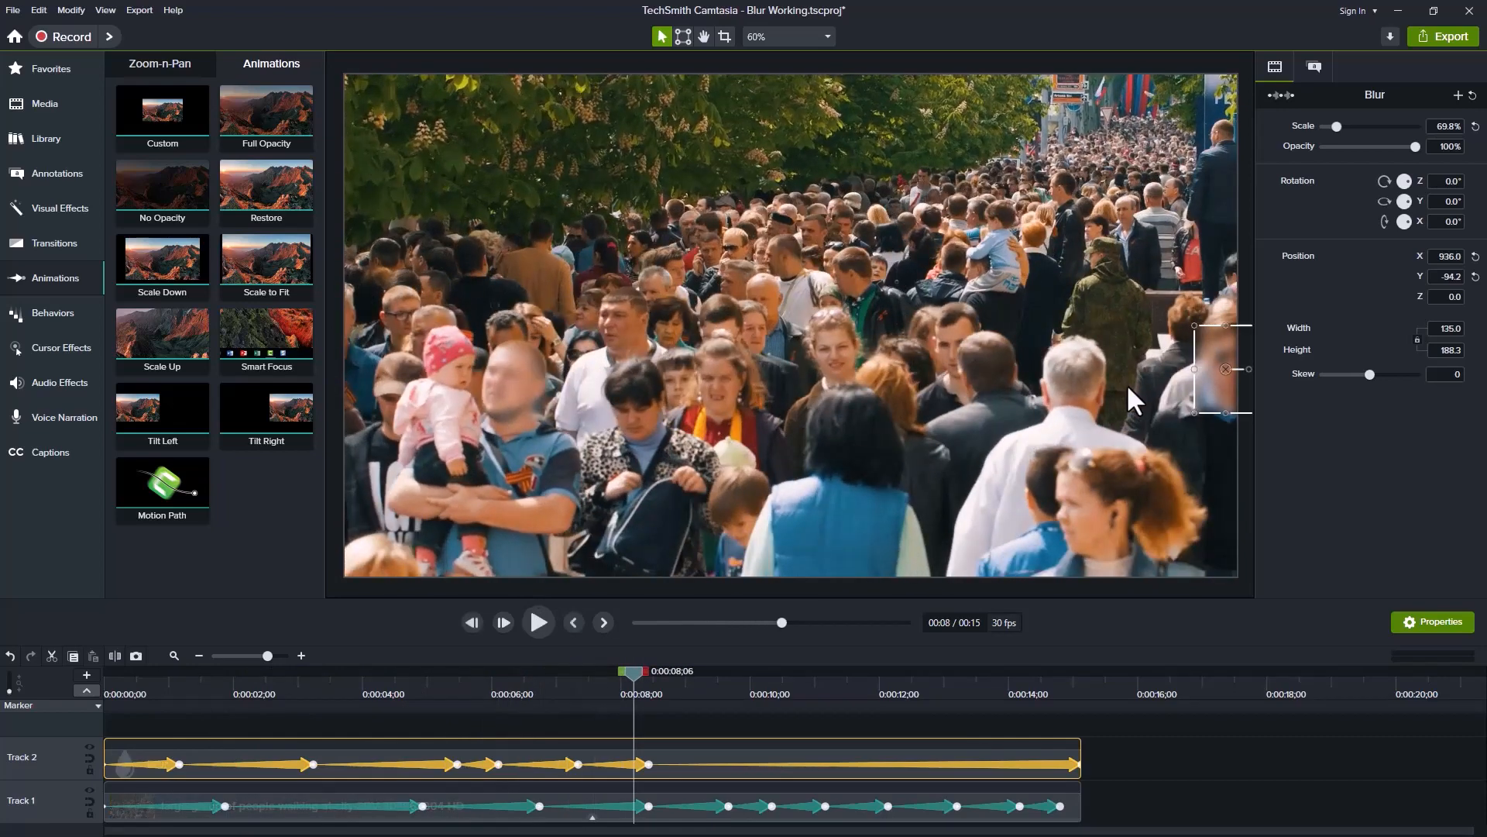
pyautogui.press('space')
pyautogui.press('space')
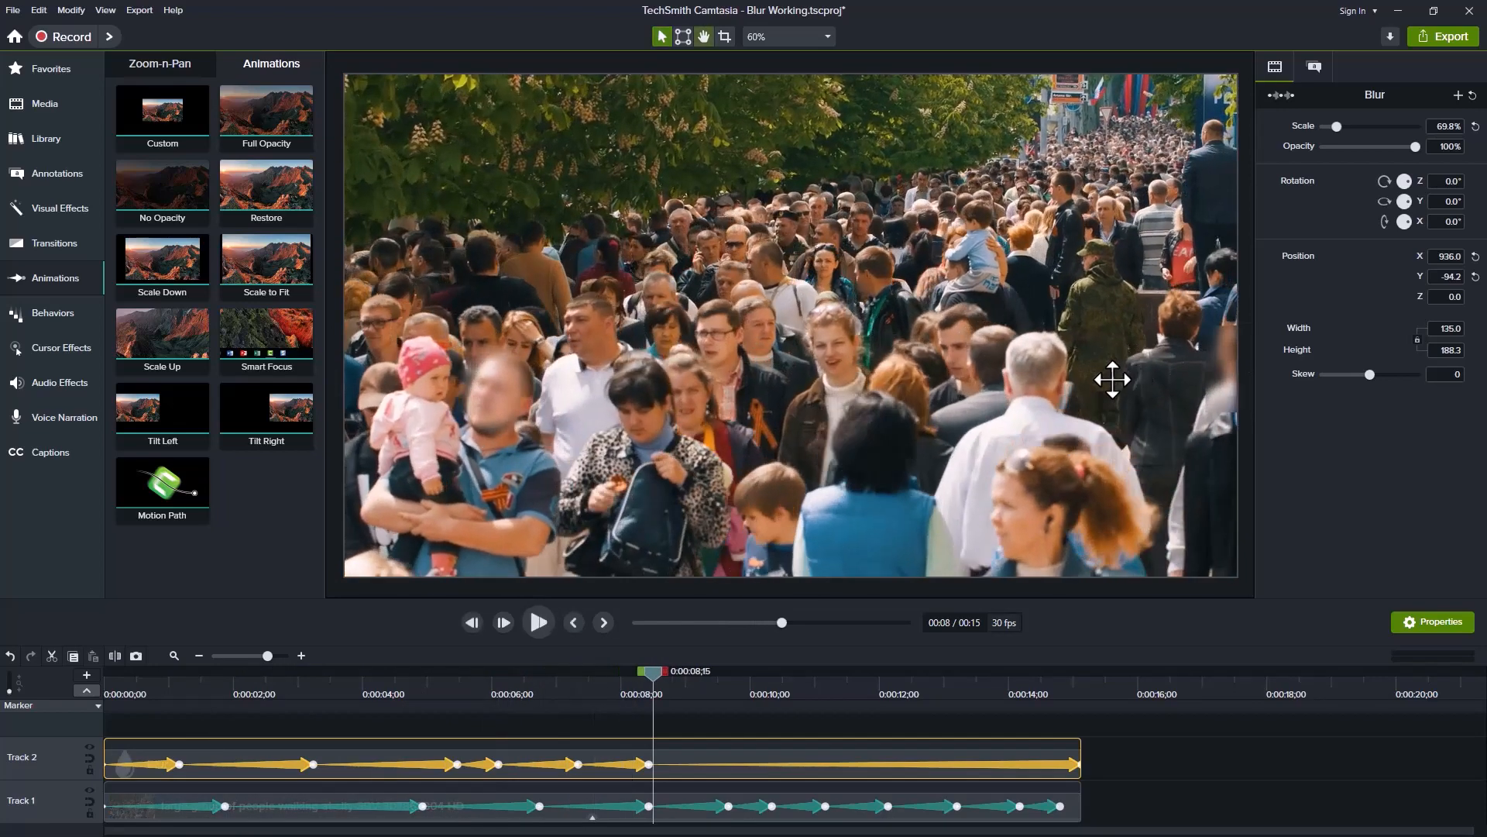
pyautogui.press('space')
pyautogui.press('space')
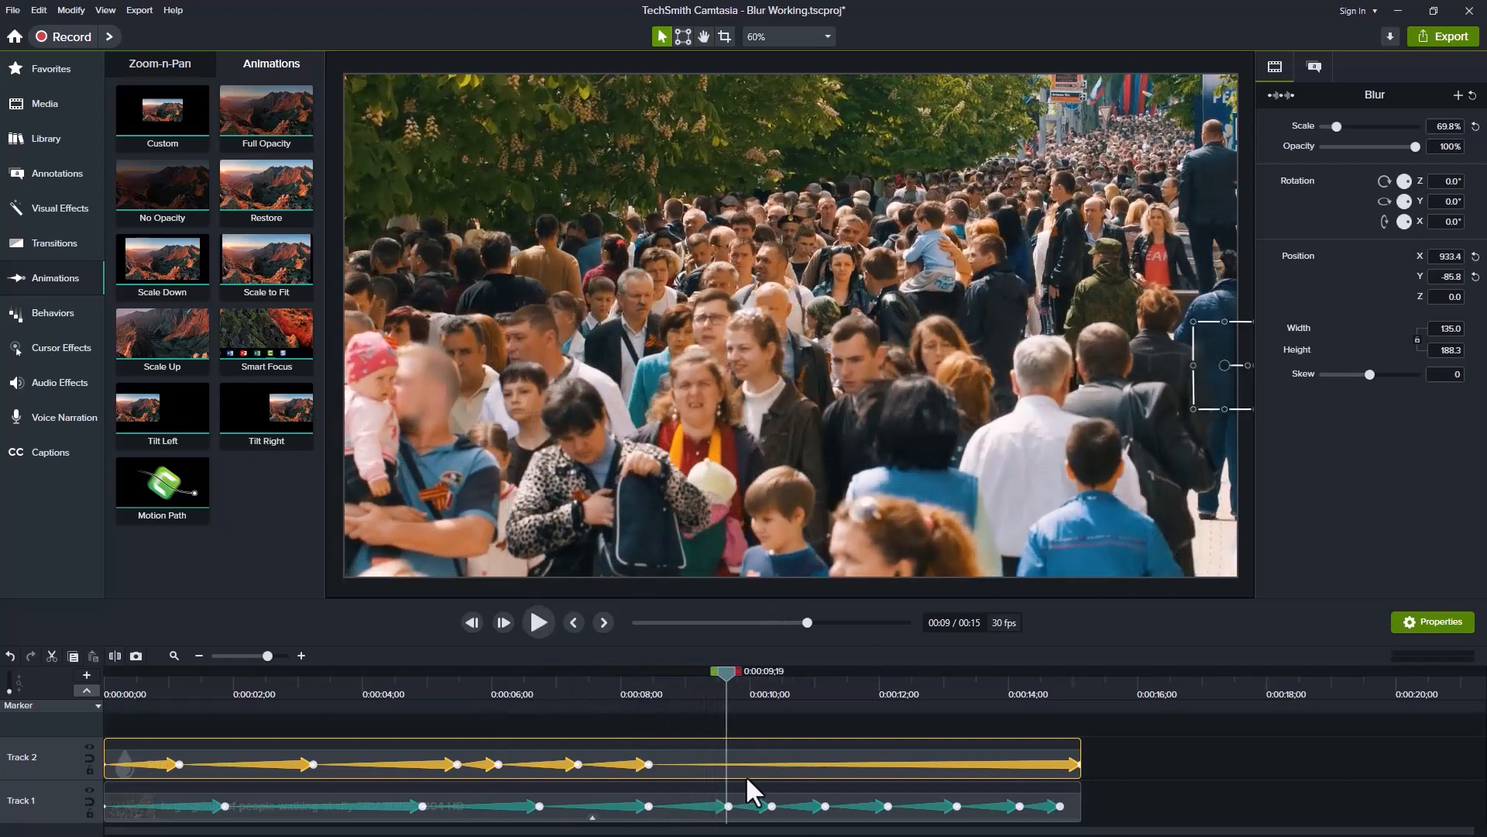
# - Delete the last animation on the Blur clip and trim the clip to end just after the 0:00:08;13 keyframe
pyautogui.click(816, 762)
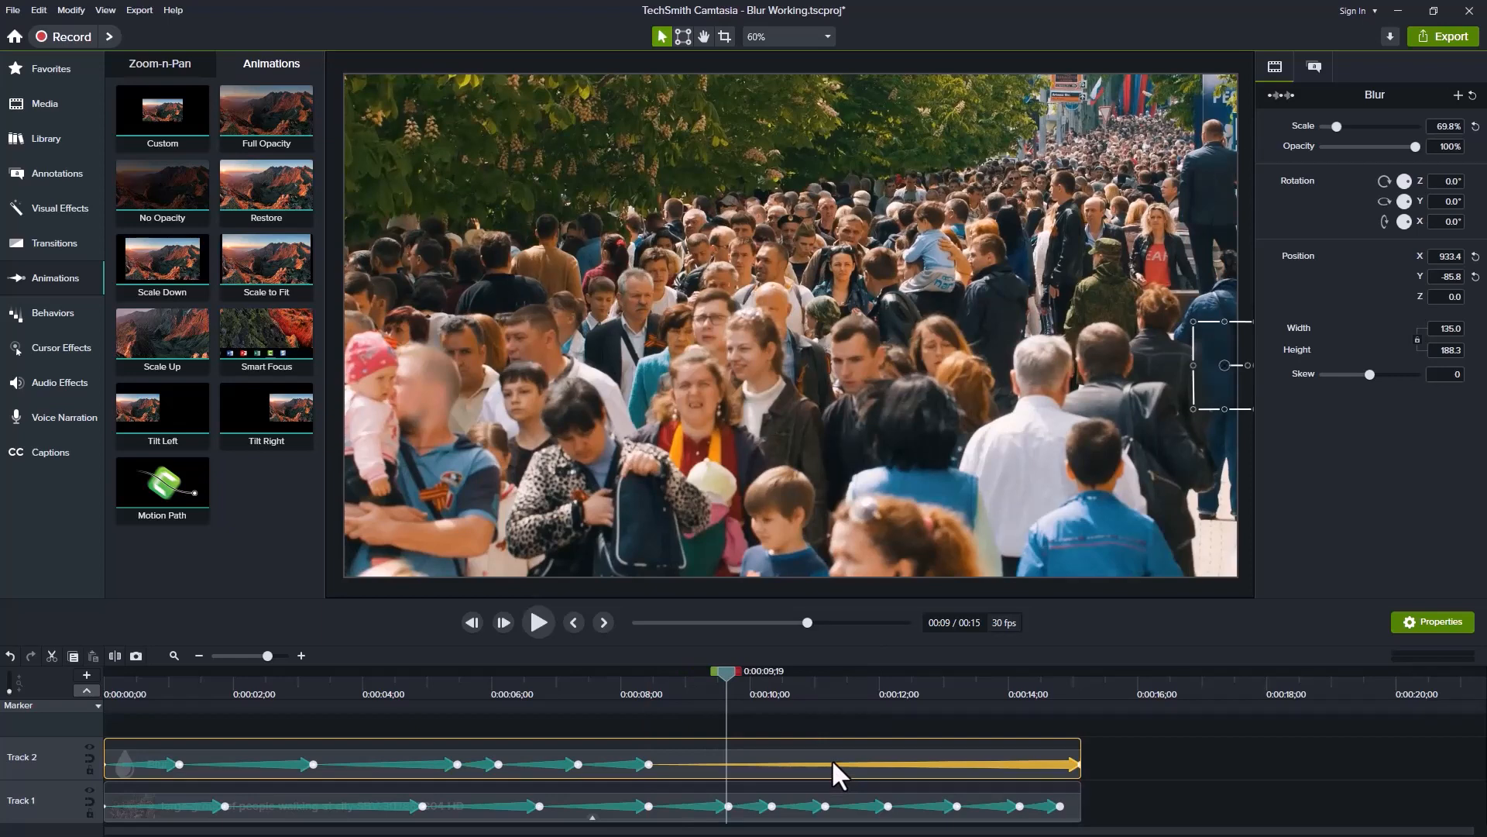
pyautogui.press('Delete')
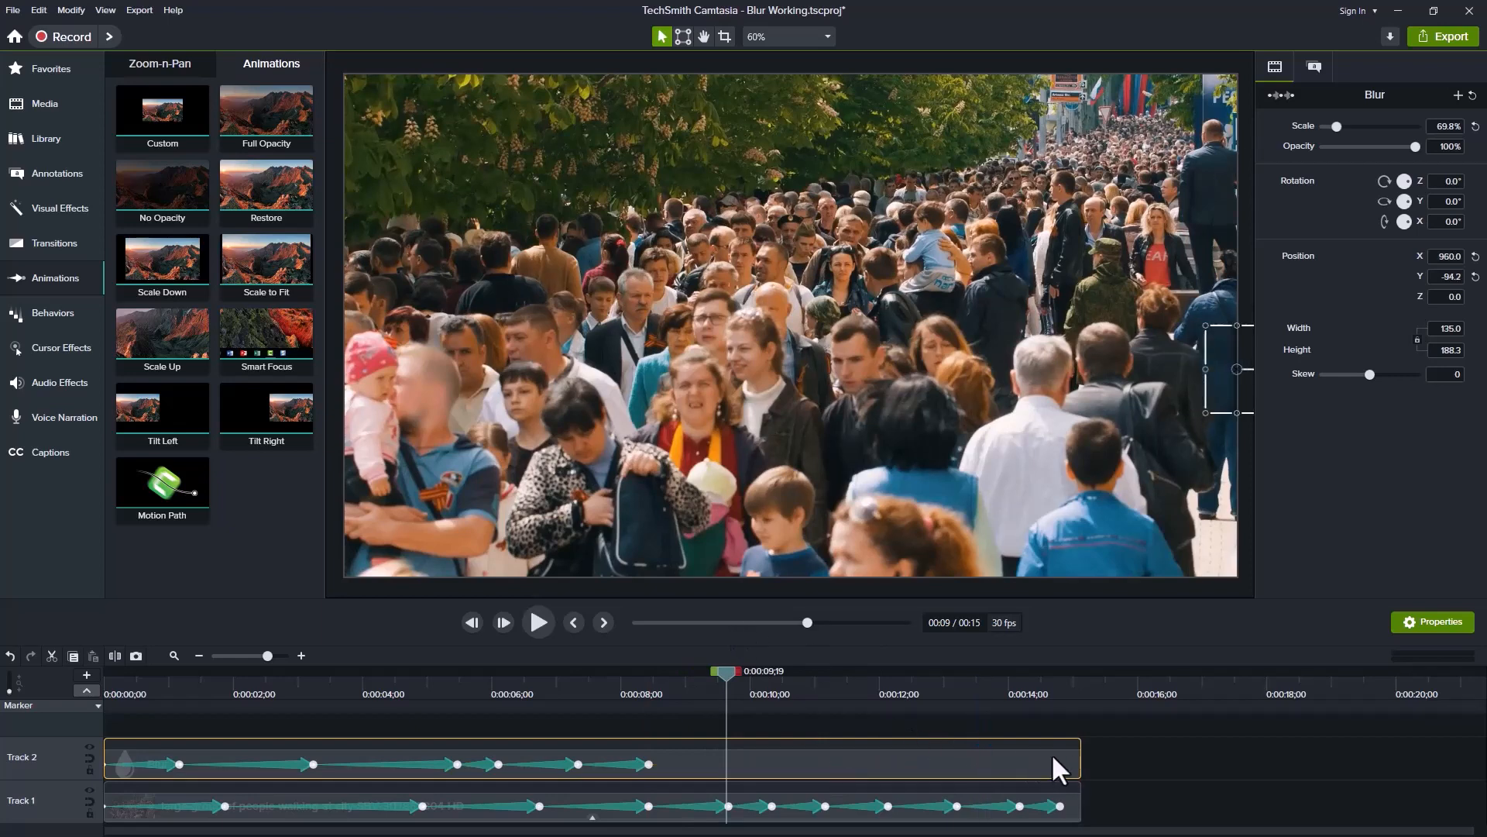
pyautogui.moveTo(1075, 754); pyautogui.dragTo(663, 769)
pyautogui.click(933, 764)
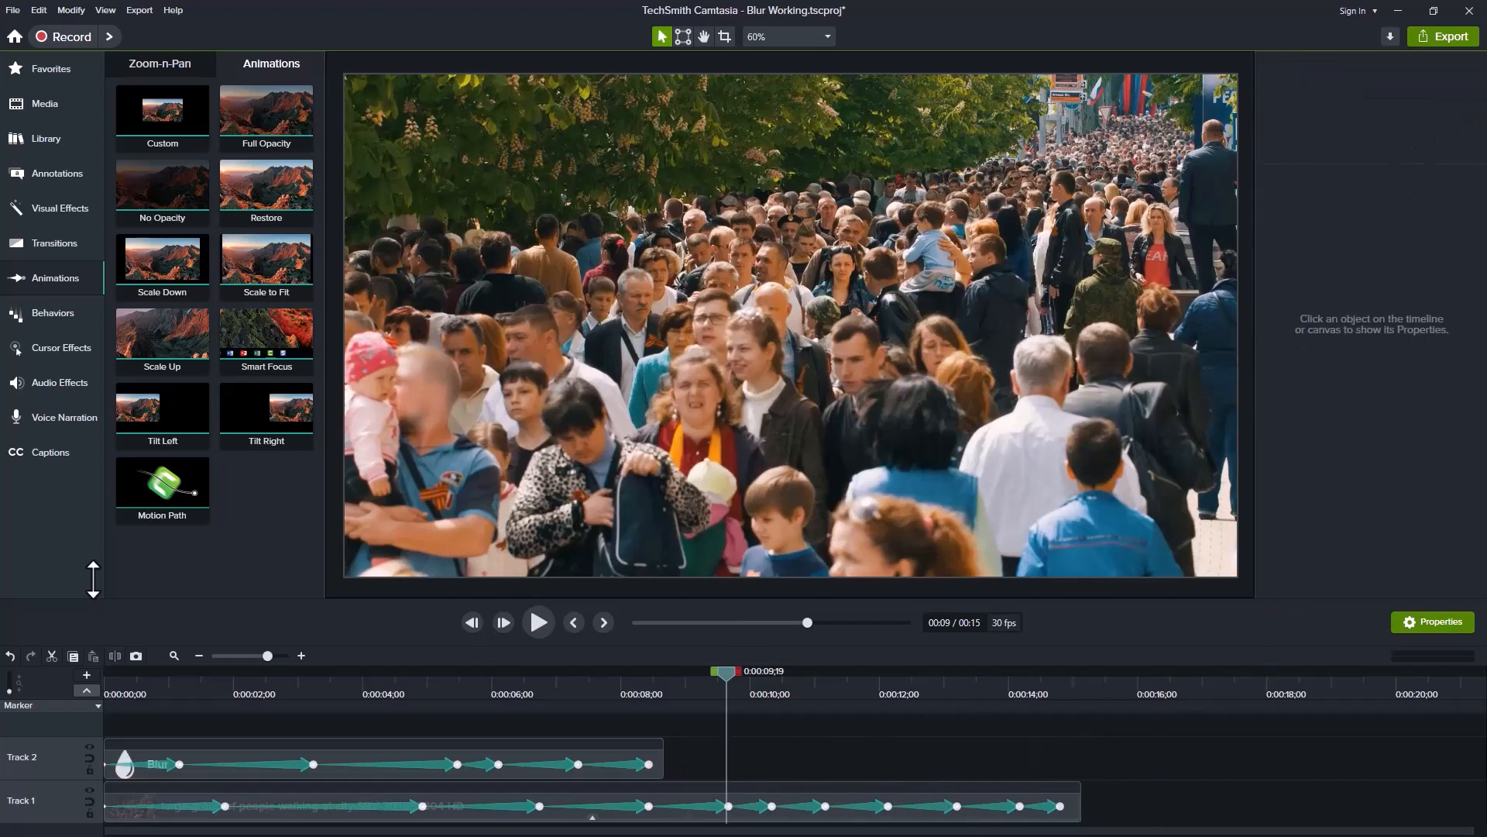